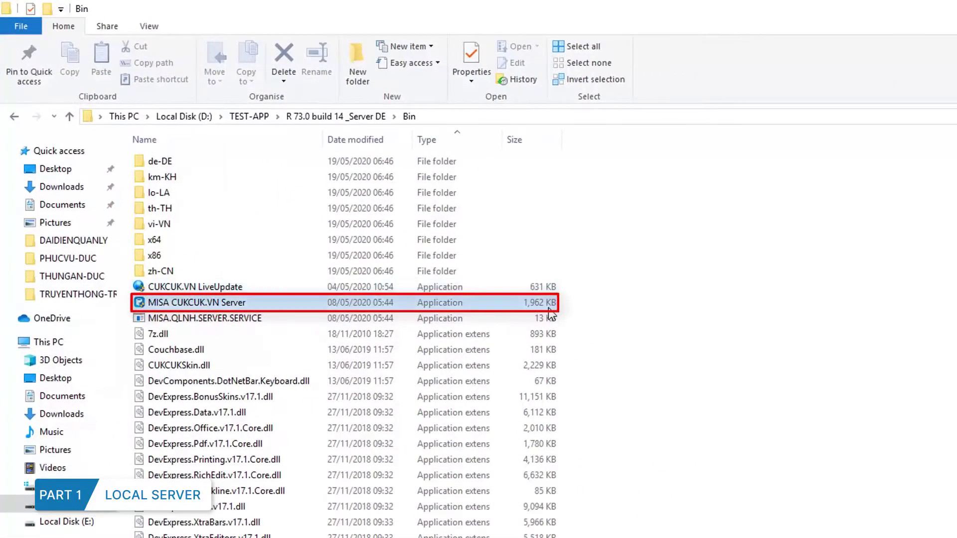
Launch MISA CUKCUK.VN Server from the Bin folder of R 73.0 build 14 _Server DE.
{"action": "double_click", "coordinate": [548, 305]}
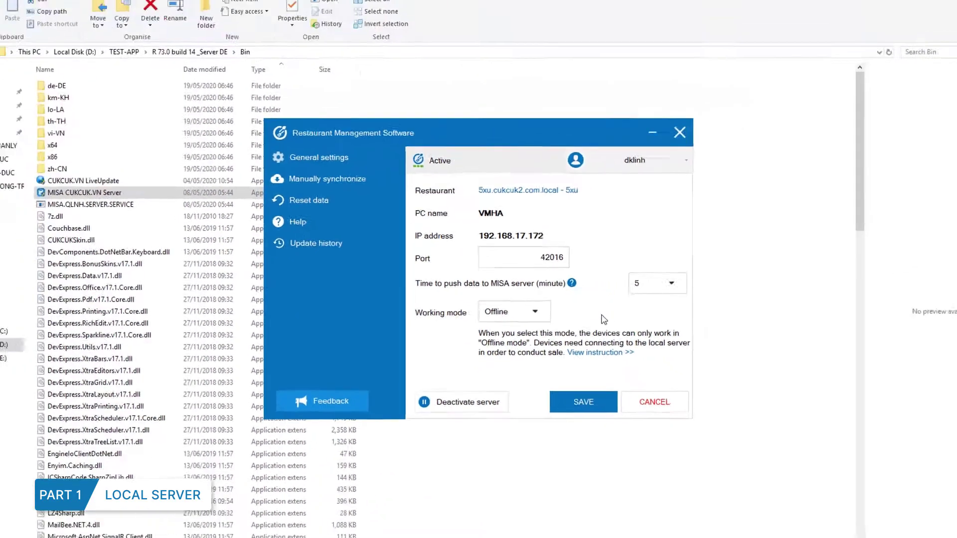
Save the Offline-mode server settings on port 42016, confirm the change, and close the window.
{"action": "left_click", "coordinate": [571, 387]}
{"action": "left_click", "coordinate": [473, 290]}
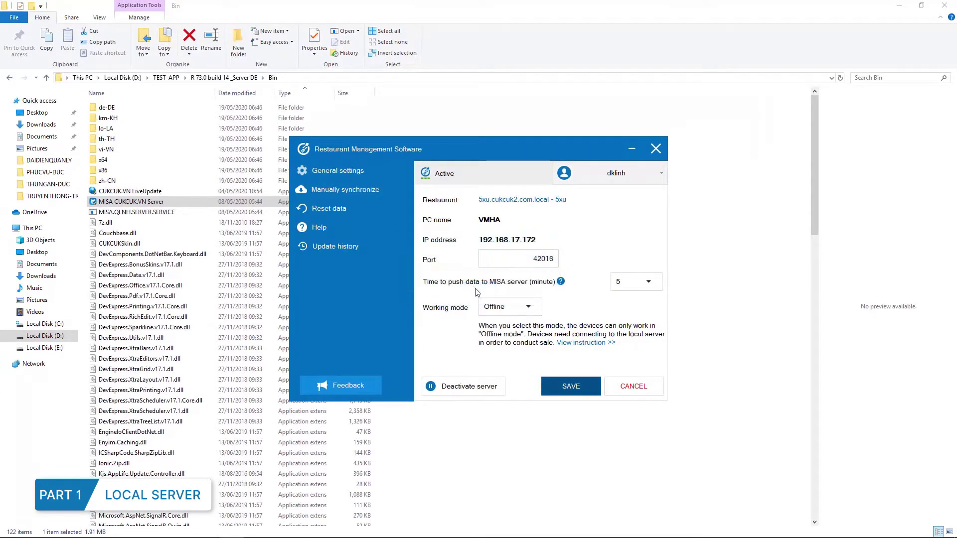
{"action": "left_click", "coordinate": [642, 148]}
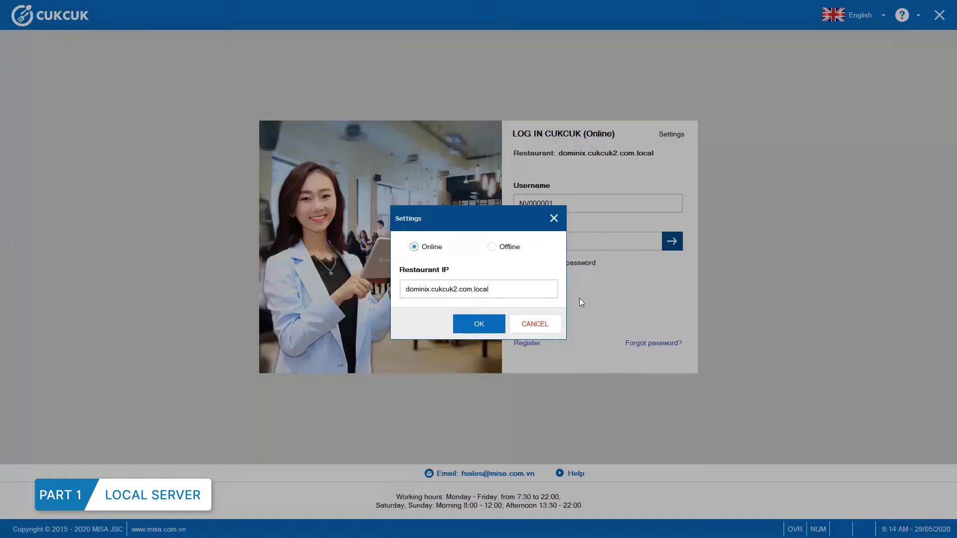
Set the restaurant address on the login form to 'dominix'.
{"action": "key", "text": "BackSpace"}
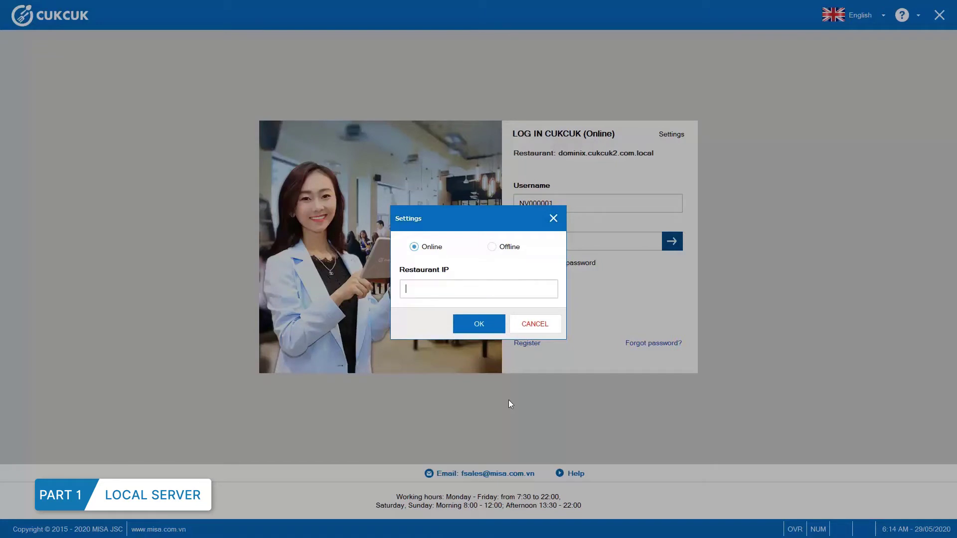
{"action": "type", "text": "dominix"}
{"action": "left_click", "coordinate": [476, 329]}
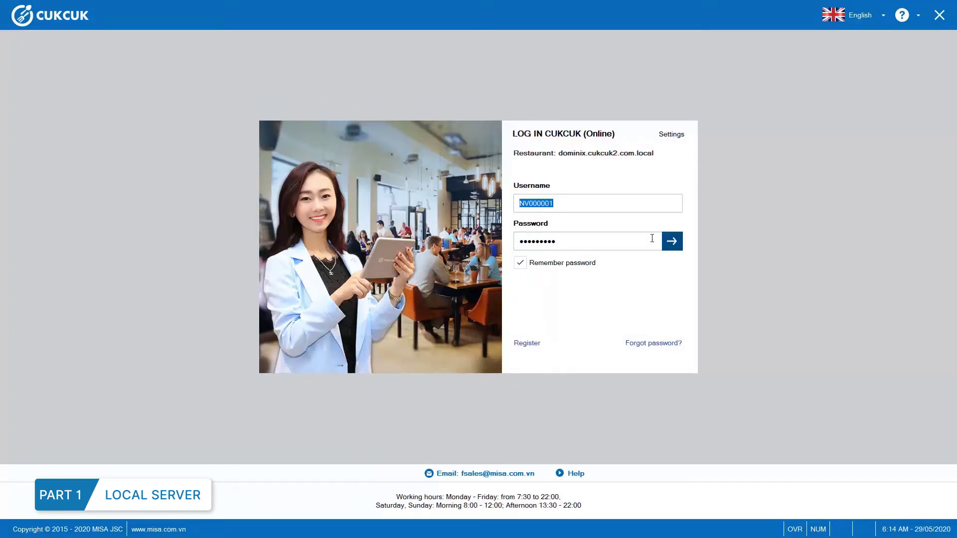
Switch the login connection to Offline with Restaurant IP 192.168.17.172 and sign in.
{"action": "left_click", "coordinate": [677, 135]}
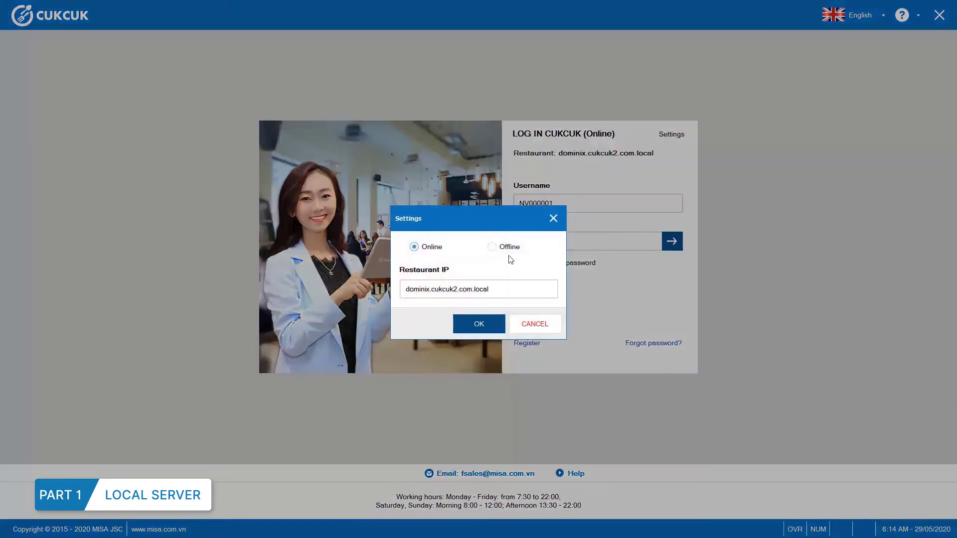
{"action": "left_click", "coordinate": [491, 247]}
{"action": "type", "text": "192.168.17.172"}
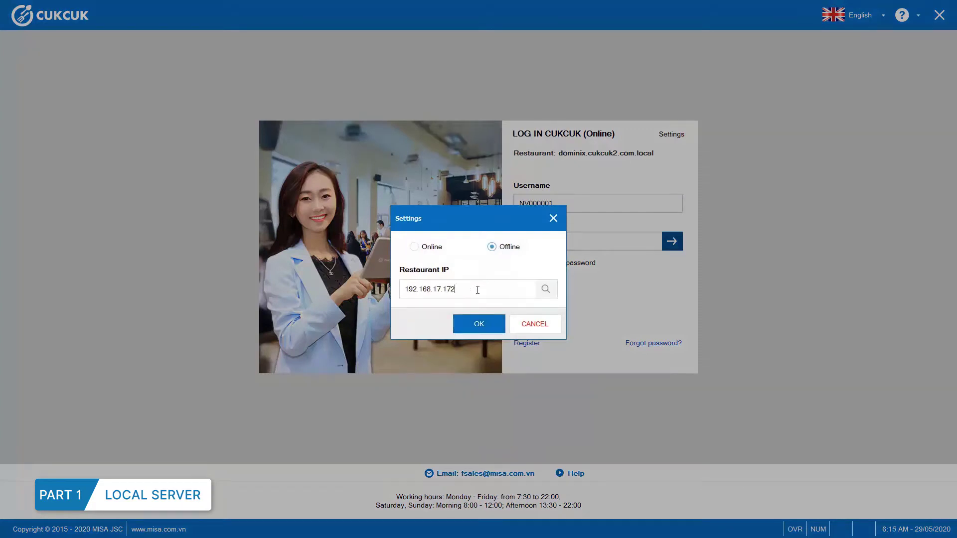
{"action": "left_click", "coordinate": [461, 326]}
{"action": "left_click", "coordinate": [678, 249]}
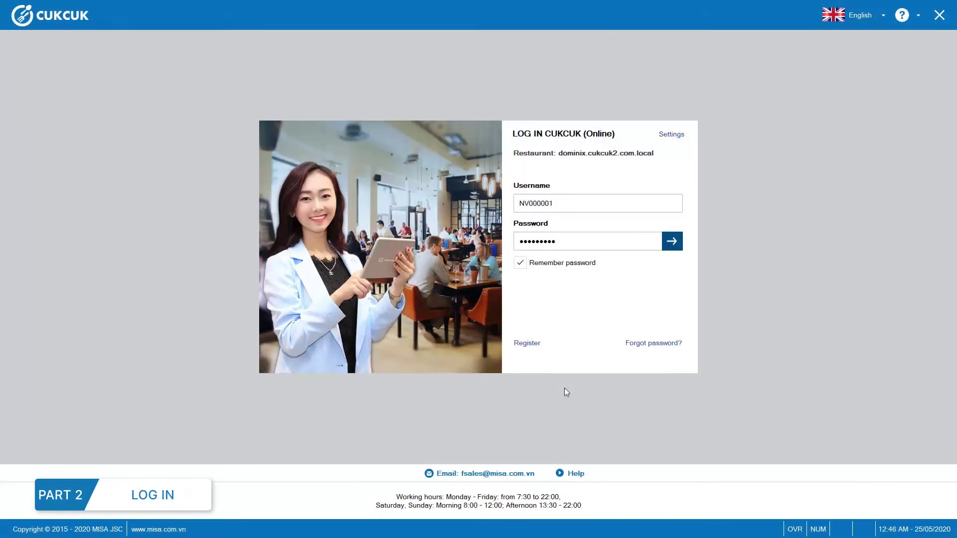
Sign in as the cashier and open the Morning shift with a 20 opening balance.
{"action": "left_click", "coordinate": [671, 241]}
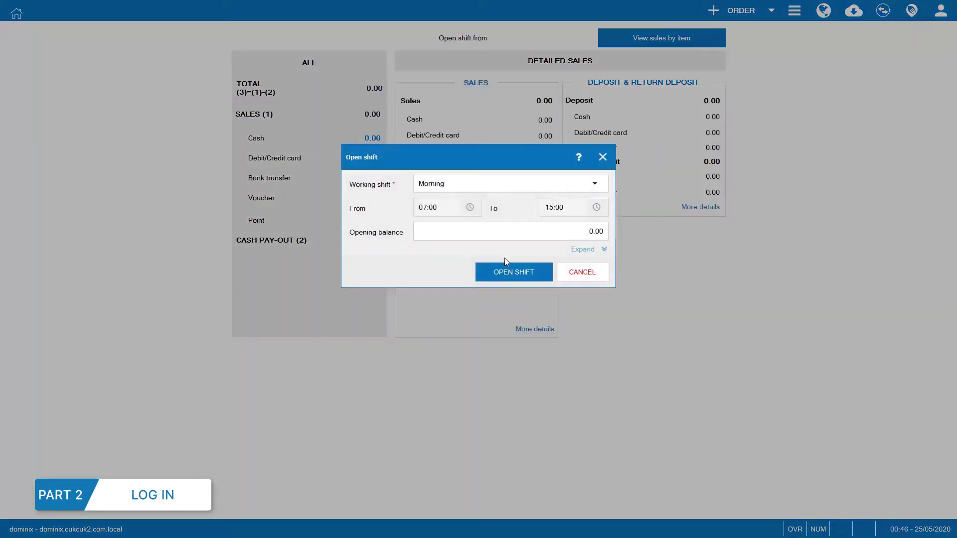
{"action": "left_click", "coordinate": [561, 239]}
{"action": "type", "text": "20"}
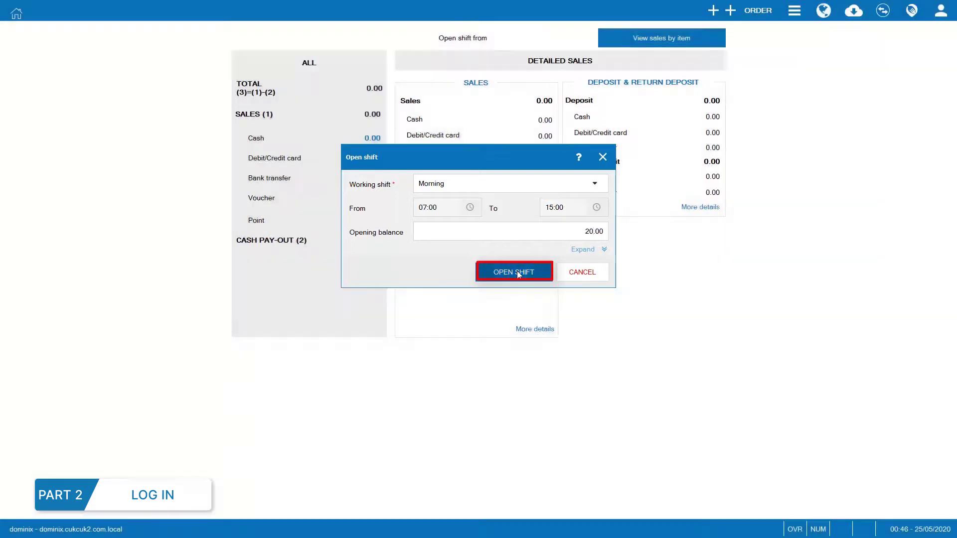
{"action": "left_click", "coordinate": [516, 273]}
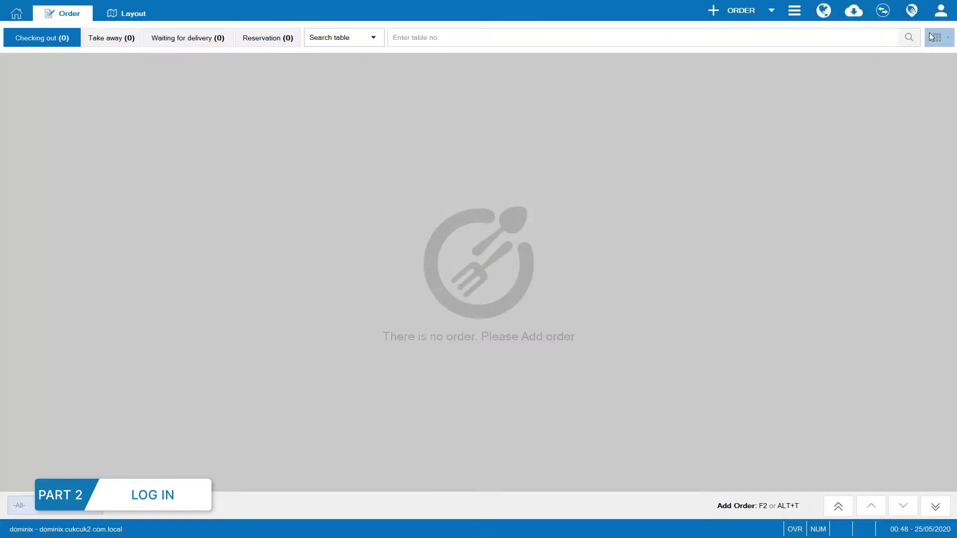
Log out, agreeing to close the shift with the actual handover amount kept at 861.30.
{"action": "left_click", "coordinate": [940, 11]}
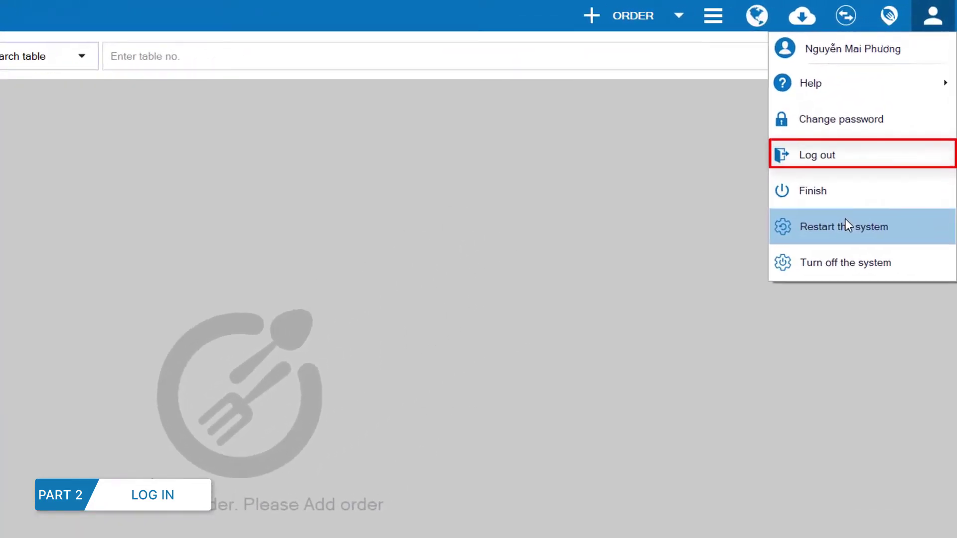
{"action": "left_click", "coordinate": [847, 155]}
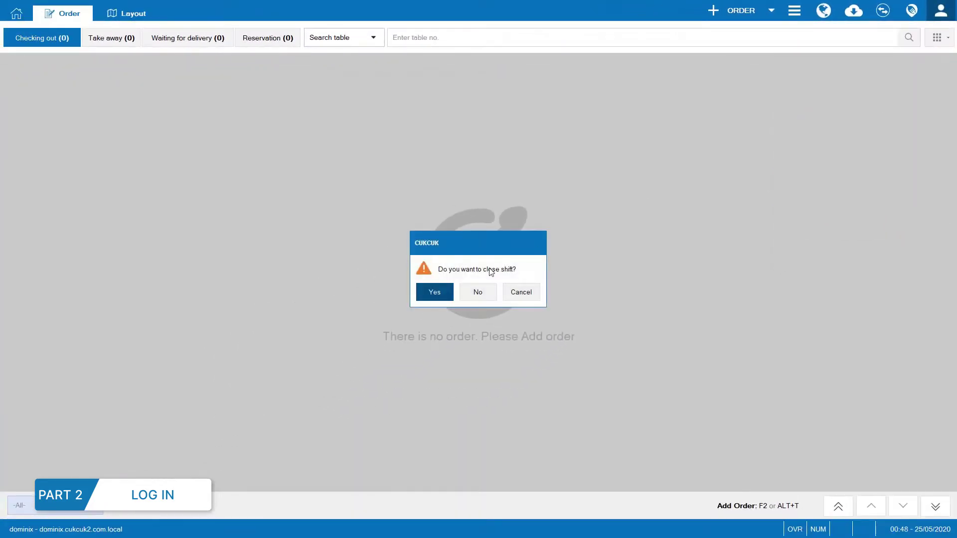
{"action": "left_click", "coordinate": [438, 292]}
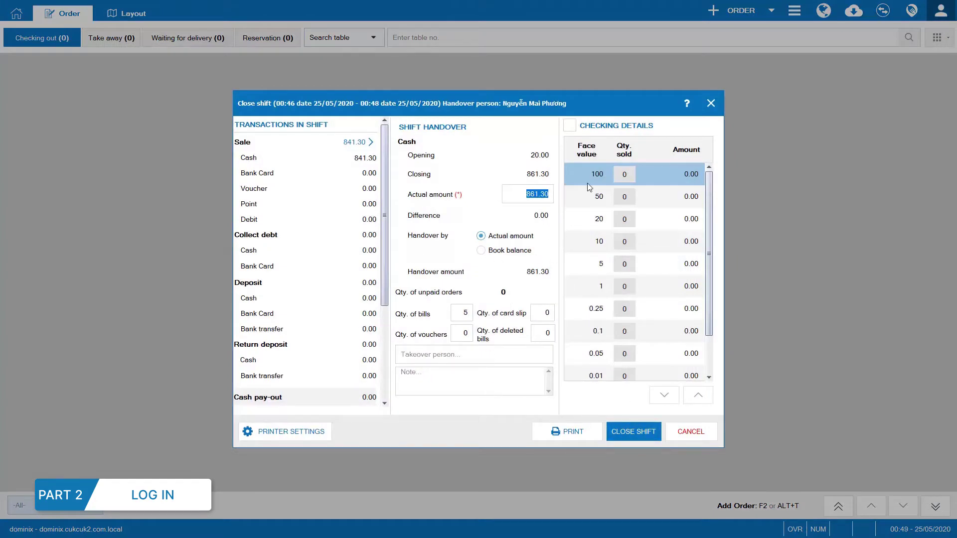
{"action": "key", "text": "BackSpace"}
{"action": "key", "text": "ctrl+z"}
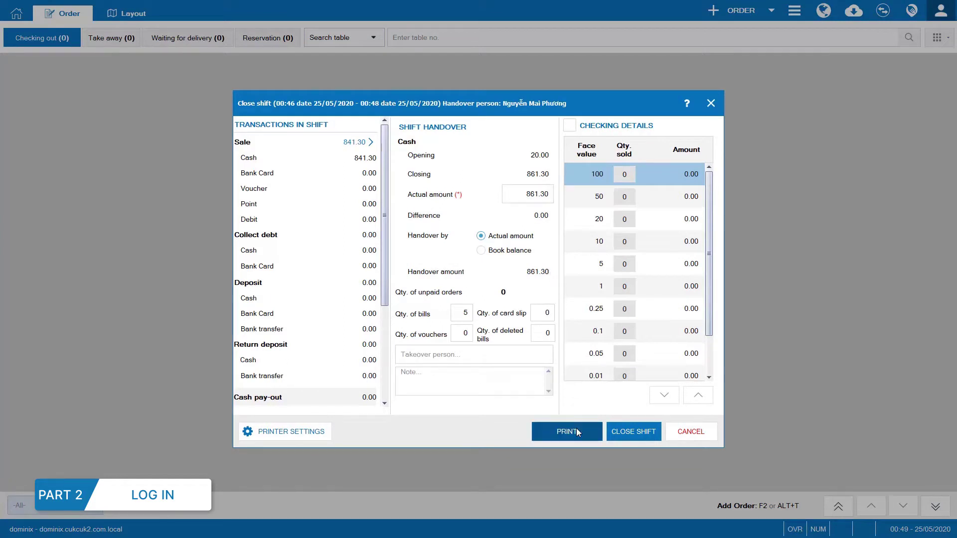
{"action": "left_click", "coordinate": [609, 432]}
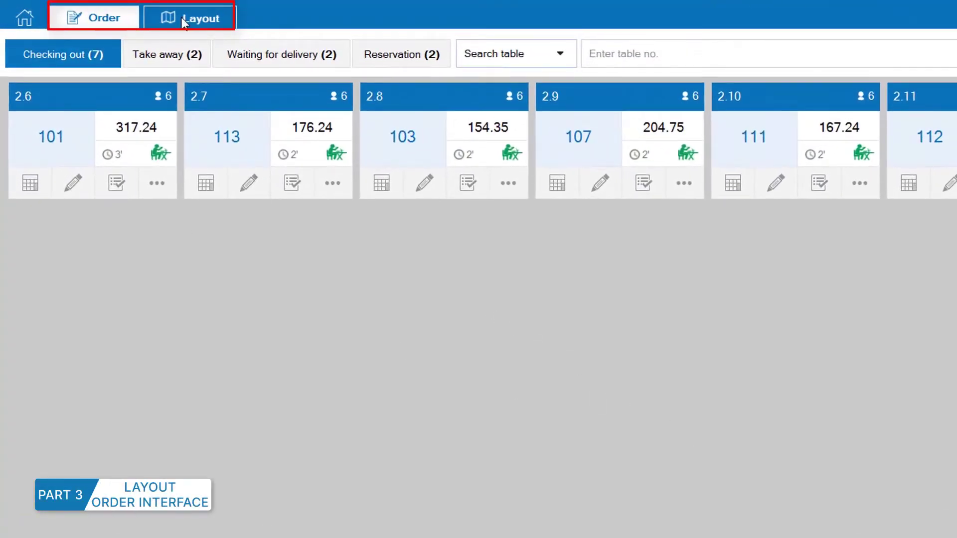
Browse the table Layout and the take-away, delivery and reservation order tabs.
{"action": "left_click", "coordinate": [206, 18]}
{"action": "left_click", "coordinate": [95, 25]}
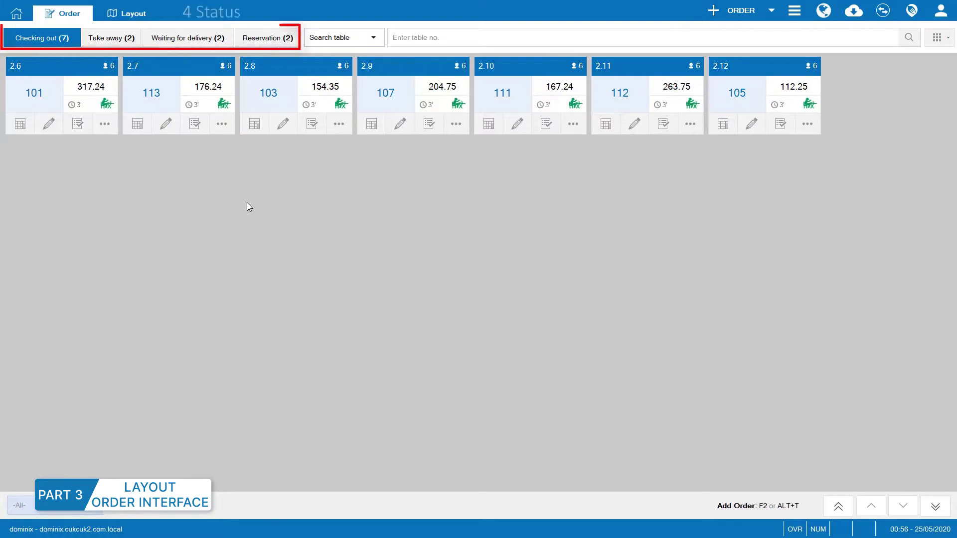
{"action": "left_click", "coordinate": [111, 40]}
{"action": "left_click", "coordinate": [197, 40]}
{"action": "left_click", "coordinate": [263, 41]}
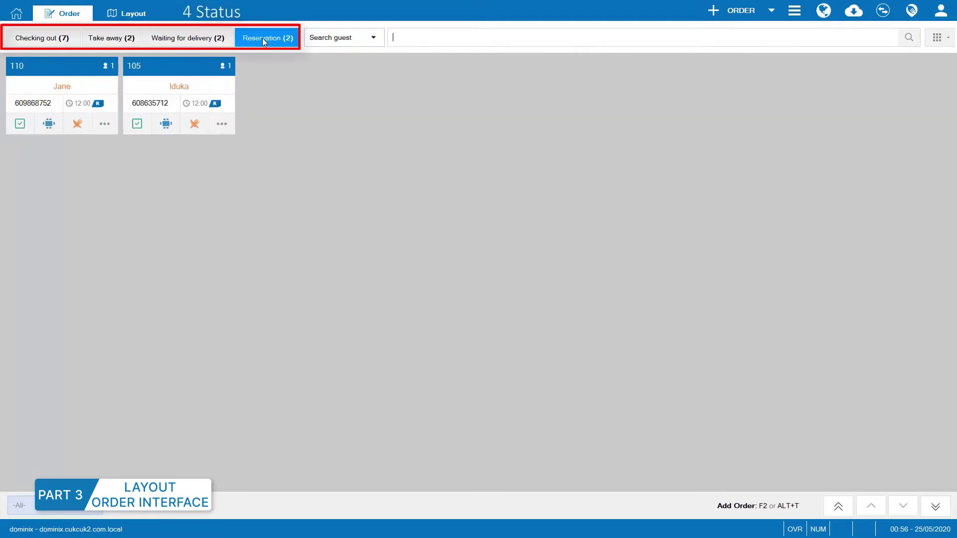
{"action": "left_click", "coordinate": [55, 38]}
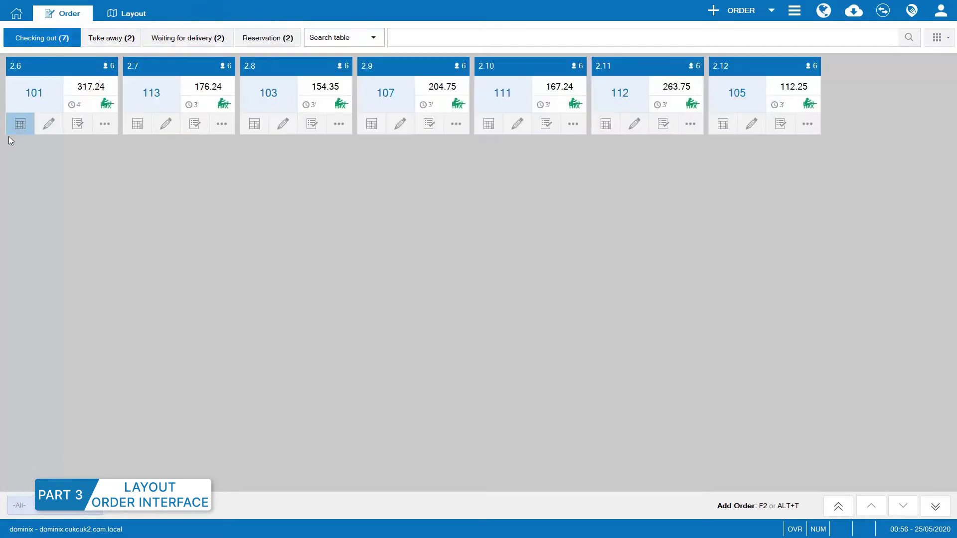
Pay table 101's 301.40 bill in cash, then view and dismiss order 2.7's quick actions.
{"action": "left_click", "coordinate": [15, 125]}
{"action": "left_click", "coordinate": [925, 504]}
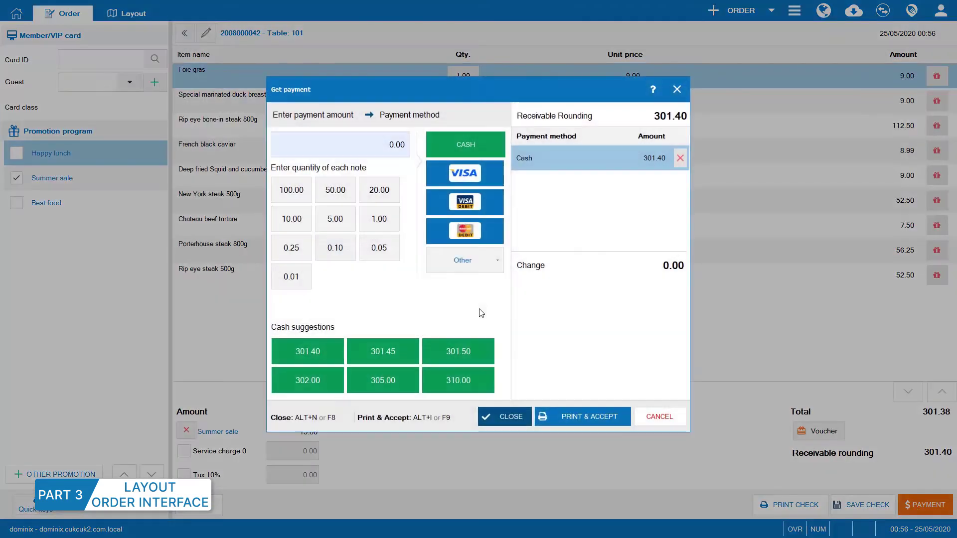
{"action": "left_click", "coordinate": [504, 415]}
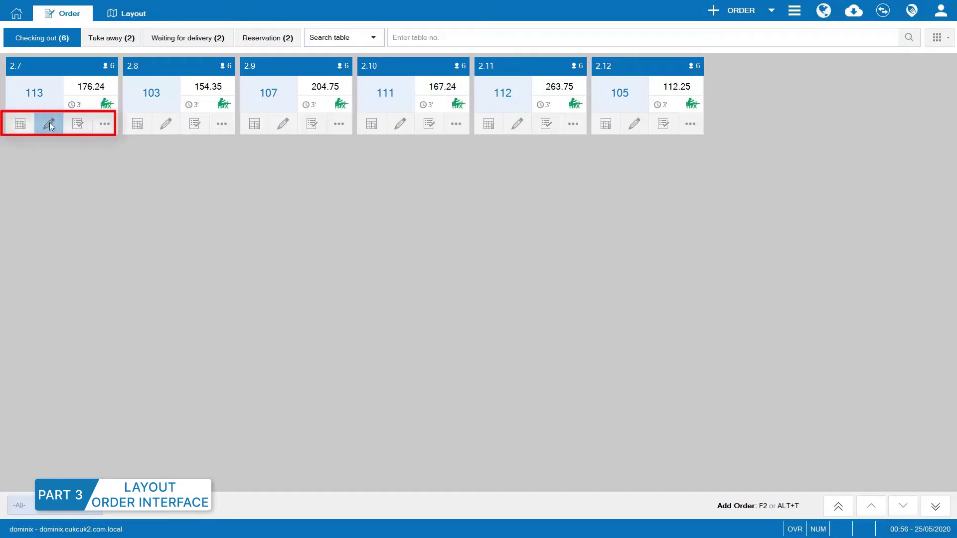
{"action": "left_click", "coordinate": [104, 129]}
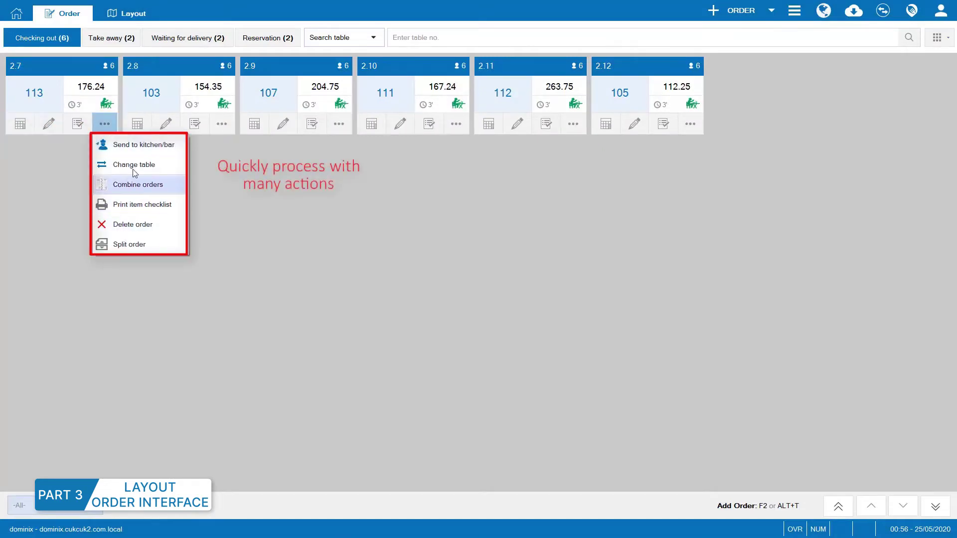
{"action": "left_click", "coordinate": [265, 210]}
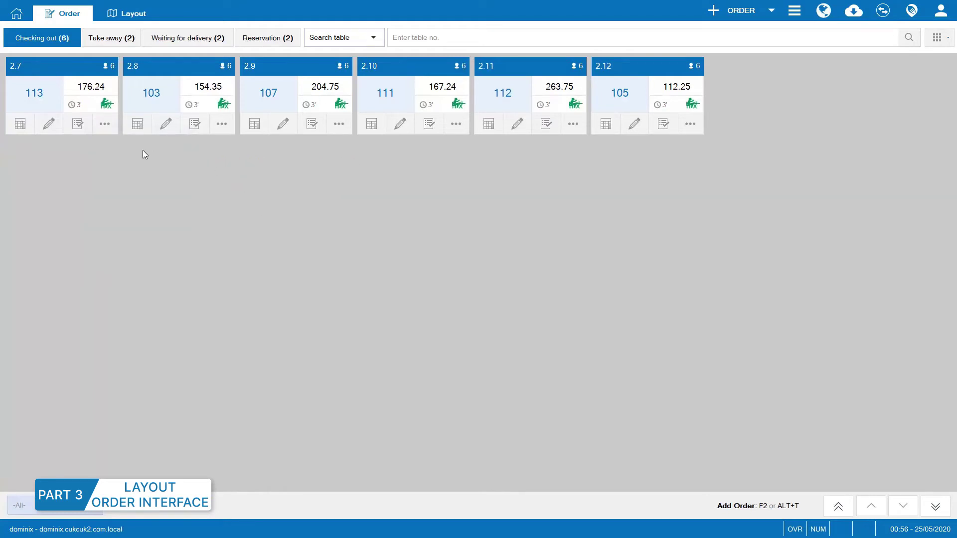
From the floor plan, pay table 105's 106.65 bill and send table 110's 48.00 order to the kitchen.
{"action": "left_click", "coordinate": [124, 15]}
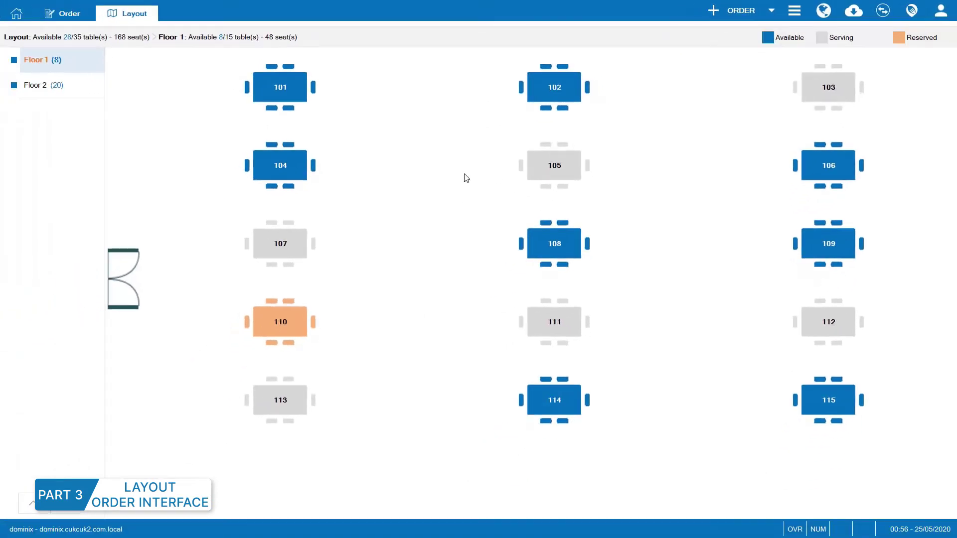
{"action": "left_click", "coordinate": [557, 166]}
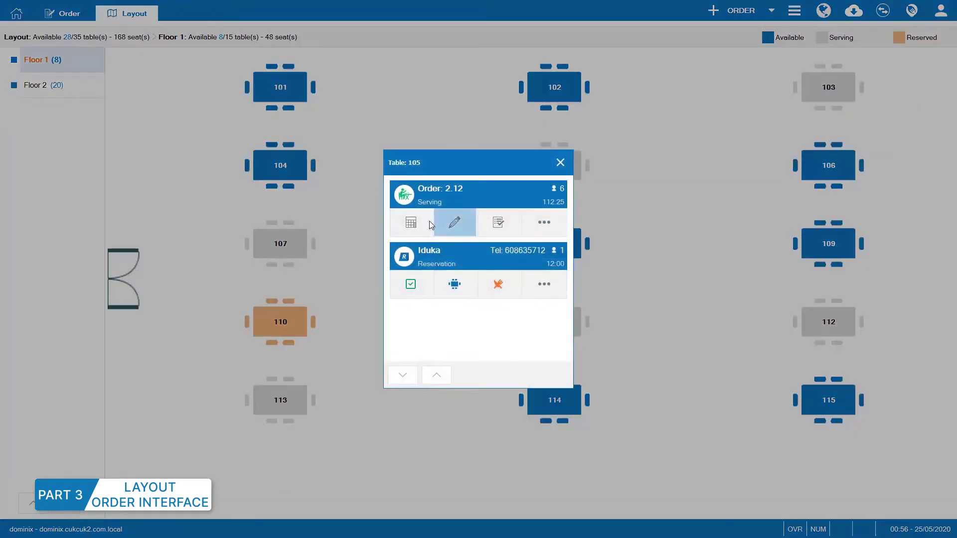
{"action": "left_click", "coordinate": [446, 222]}
{"action": "left_click", "coordinate": [949, 498]}
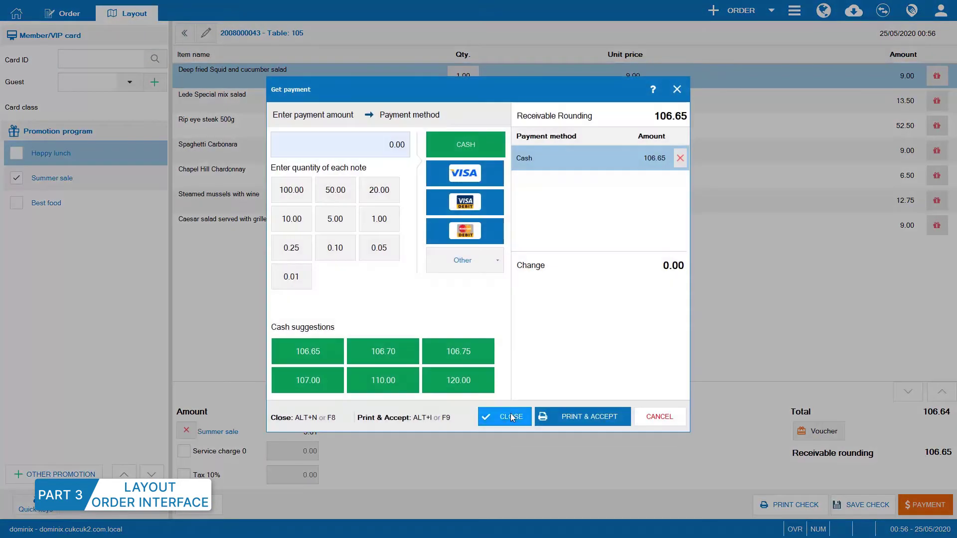
{"action": "left_click", "coordinate": [504, 416]}
{"action": "left_click", "coordinate": [268, 313]}
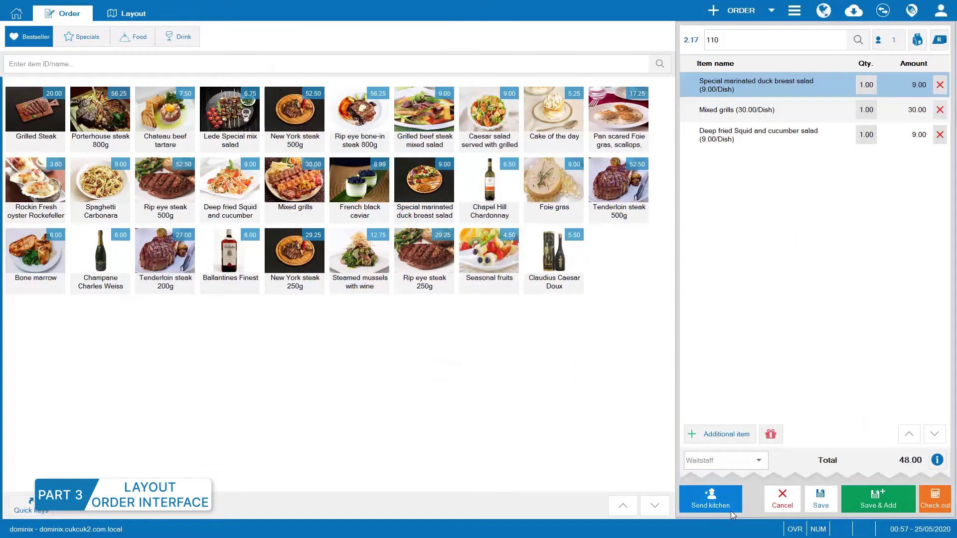
{"action": "left_click", "coordinate": [710, 498]}
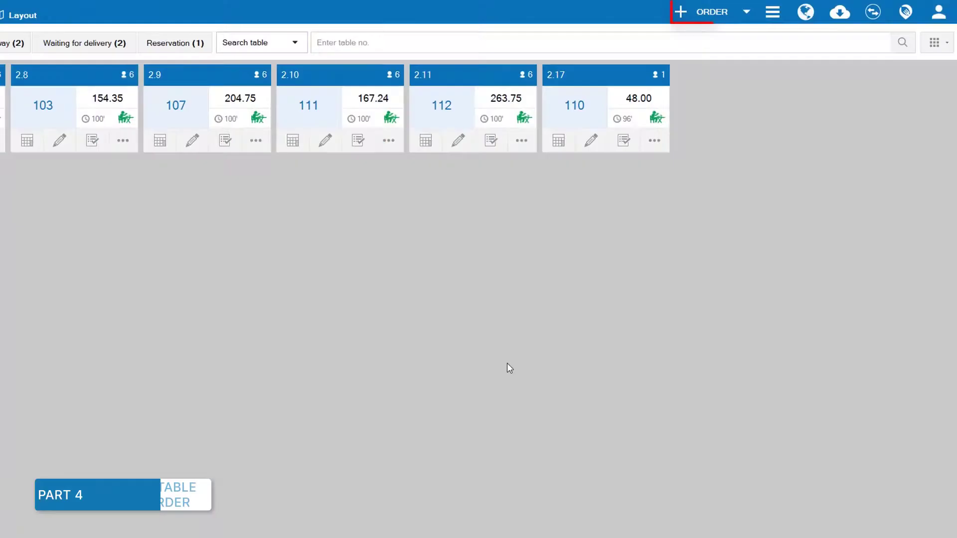
Start a new order and browse the Specials, Food, Drink, Special and Pasta menu categories.
{"action": "left_click", "coordinate": [593, 11]}
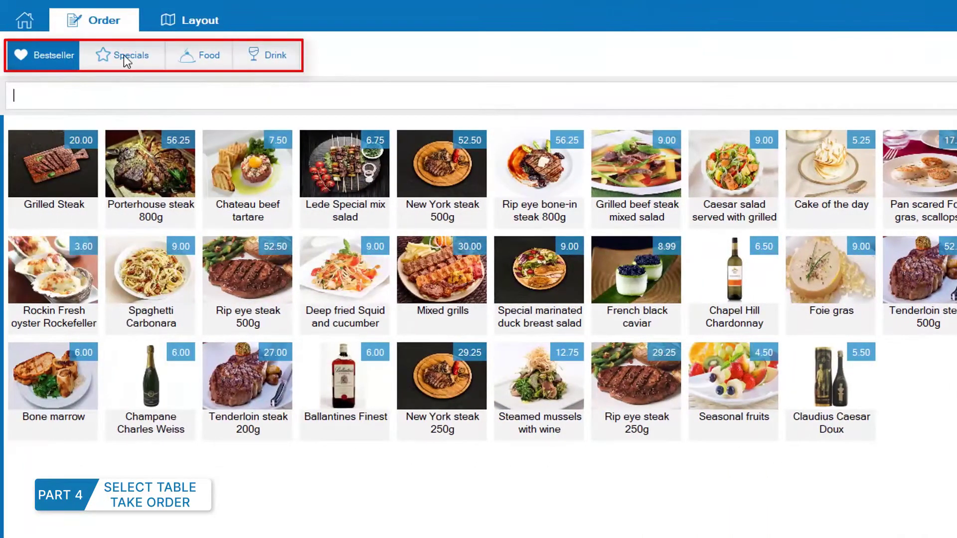
{"action": "left_click", "coordinate": [125, 55]}
{"action": "left_click", "coordinate": [224, 56]}
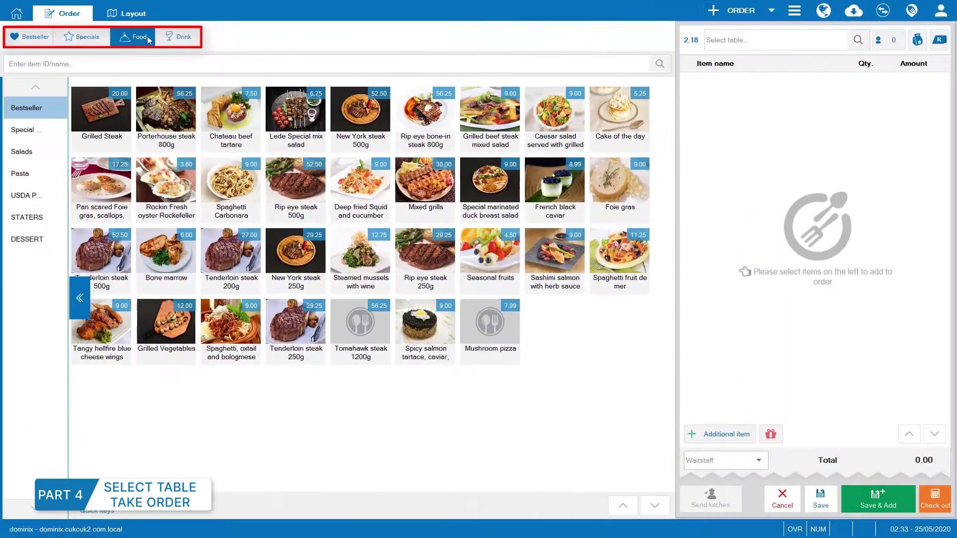
{"action": "left_click", "coordinate": [178, 39]}
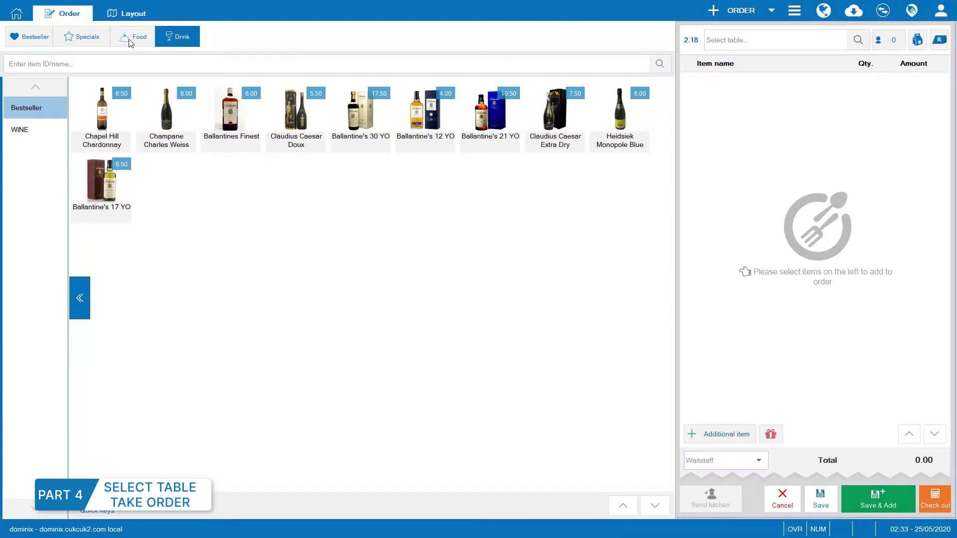
{"action": "left_click", "coordinate": [79, 42]}
{"action": "left_click", "coordinate": [125, 40]}
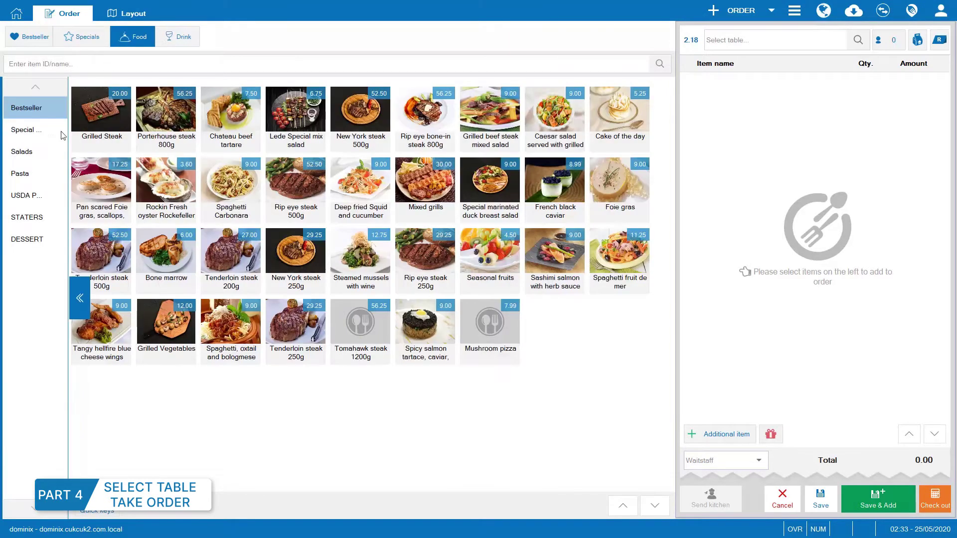
{"action": "left_click", "coordinate": [50, 134]}
{"action": "left_click", "coordinate": [50, 173]}
Search 'fg', add Foie gras at quantity 6, then delete that line.
{"action": "left_click", "coordinate": [135, 63]}
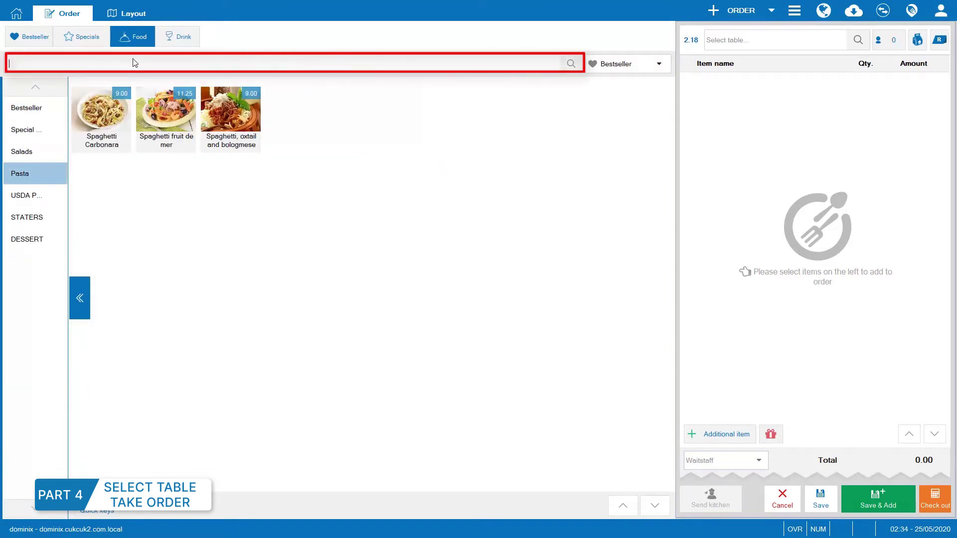
{"action": "type", "text": "fg"}
{"action": "left_click", "coordinate": [170, 122]}
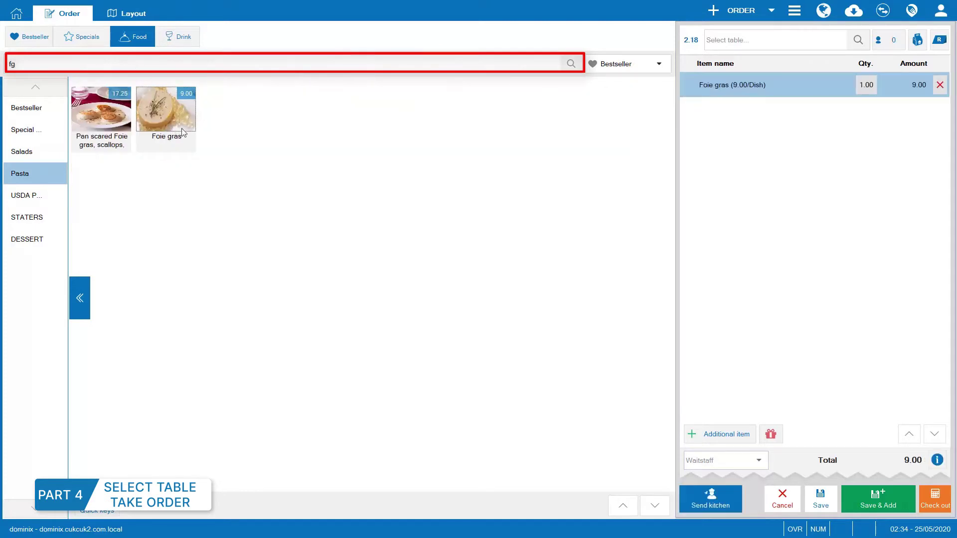
{"action": "left_click", "coordinate": [866, 85]}
{"action": "type", "text": "6"}
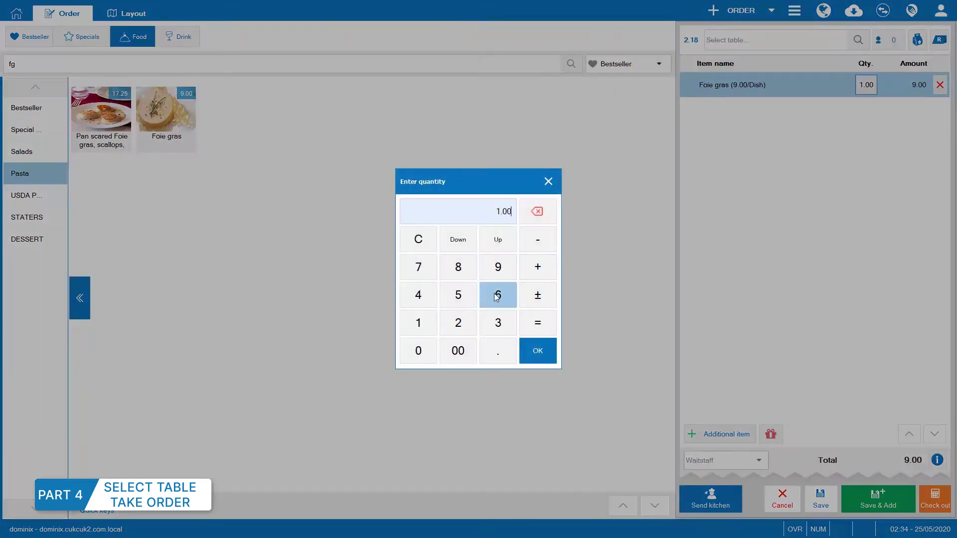
{"action": "left_click", "coordinate": [537, 350]}
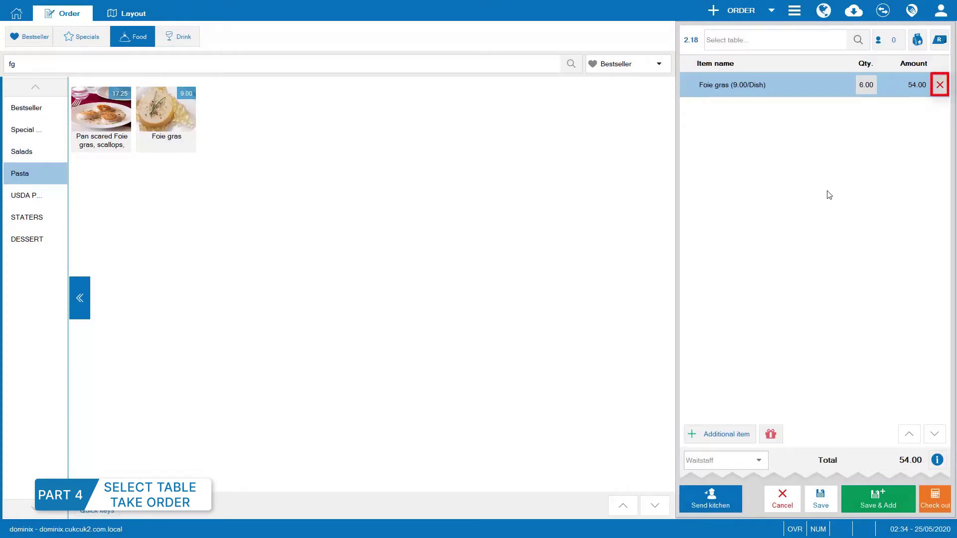
{"action": "left_click", "coordinate": [939, 84]}
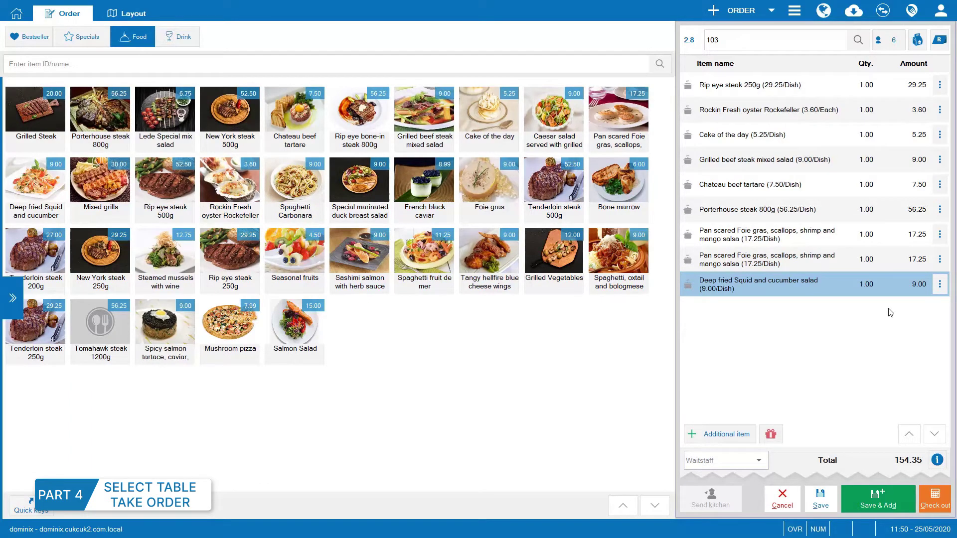
Delete the Deep fried Squid salad from order 2.8 with reason 'Customer wanted to change item'.
{"action": "left_click", "coordinate": [939, 284]}
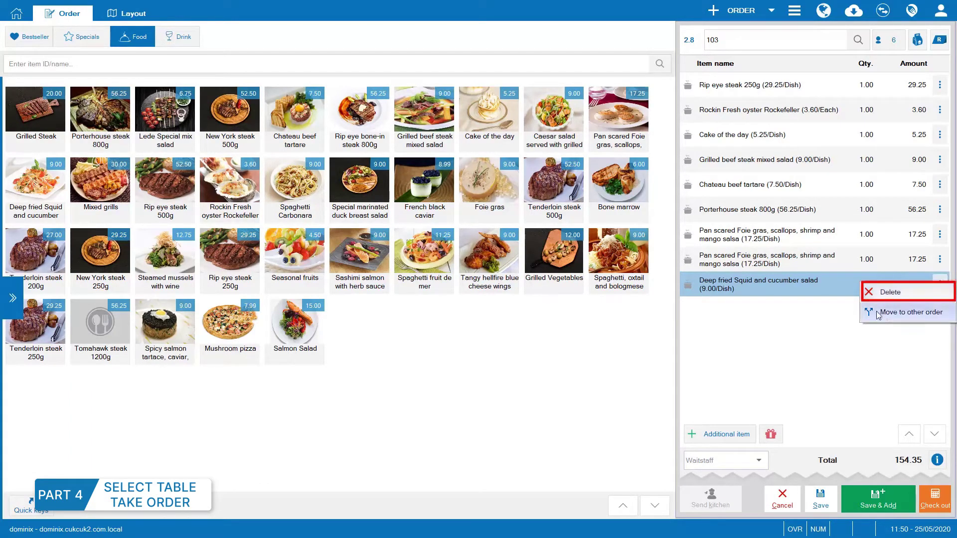
{"action": "left_click", "coordinate": [889, 292]}
{"action": "left_click", "coordinate": [575, 290]}
{"action": "left_click", "coordinate": [515, 310]}
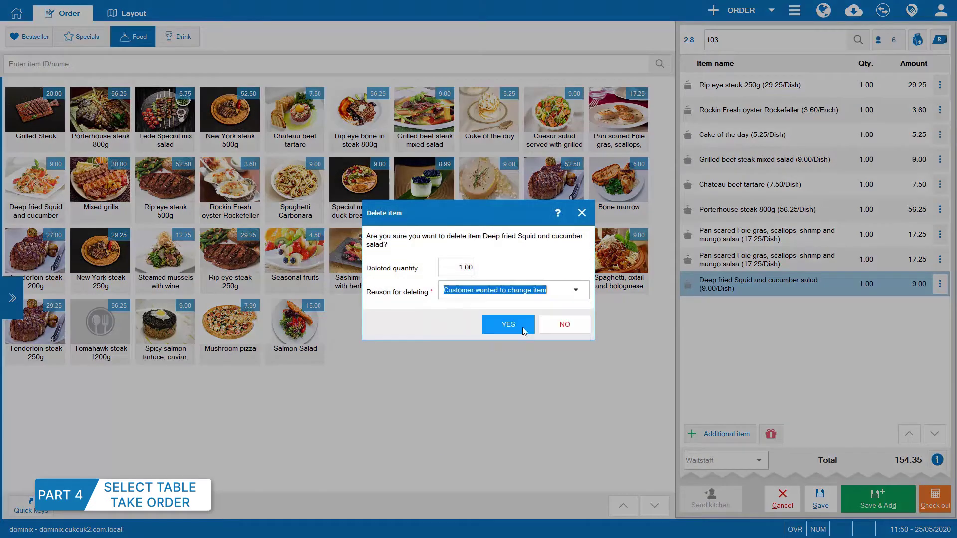
{"action": "left_click", "coordinate": [509, 324]}
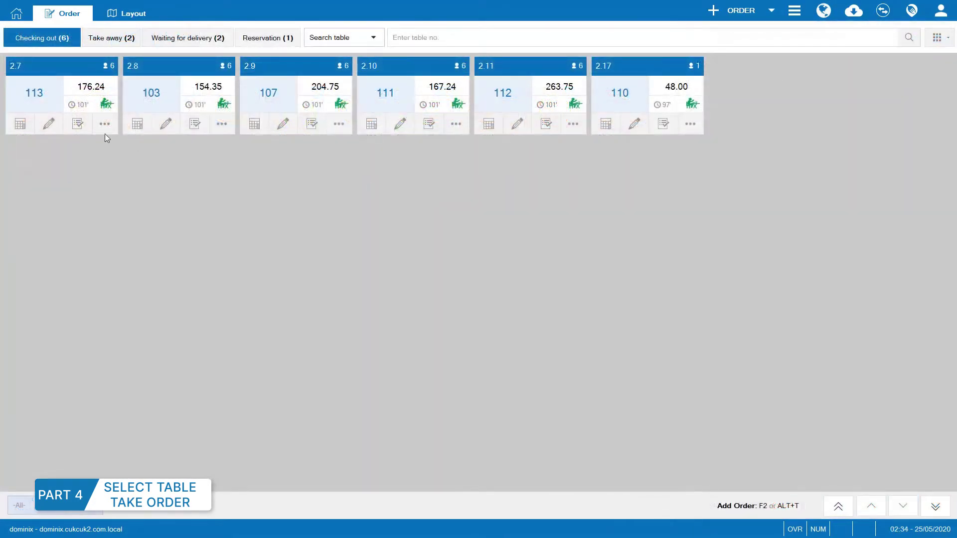
Delete order 2.7 with reason 'Customer asked too long and left'.
{"action": "left_click", "coordinate": [104, 124]}
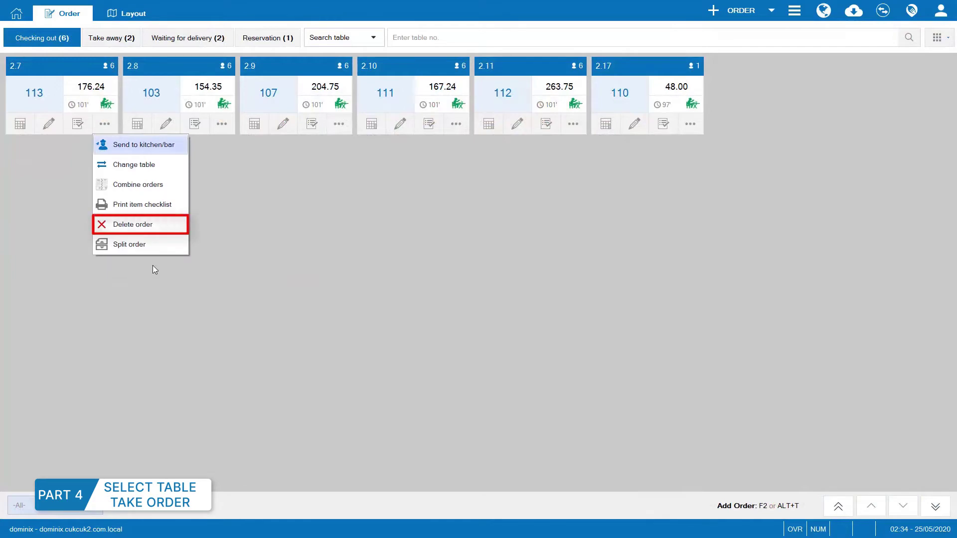
{"action": "left_click", "coordinate": [145, 222]}
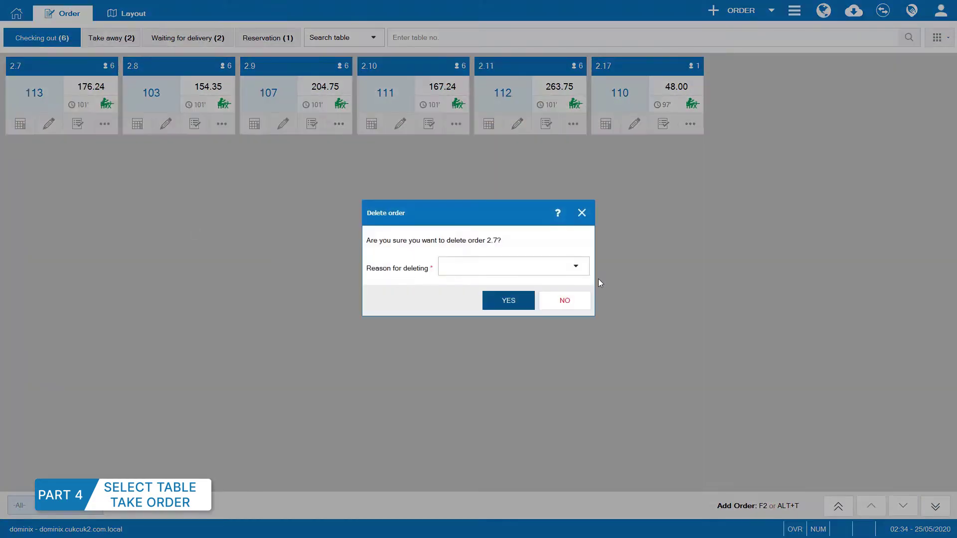
{"action": "left_click", "coordinate": [575, 266]}
{"action": "left_click", "coordinate": [513, 308]}
{"action": "left_click", "coordinate": [507, 301]}
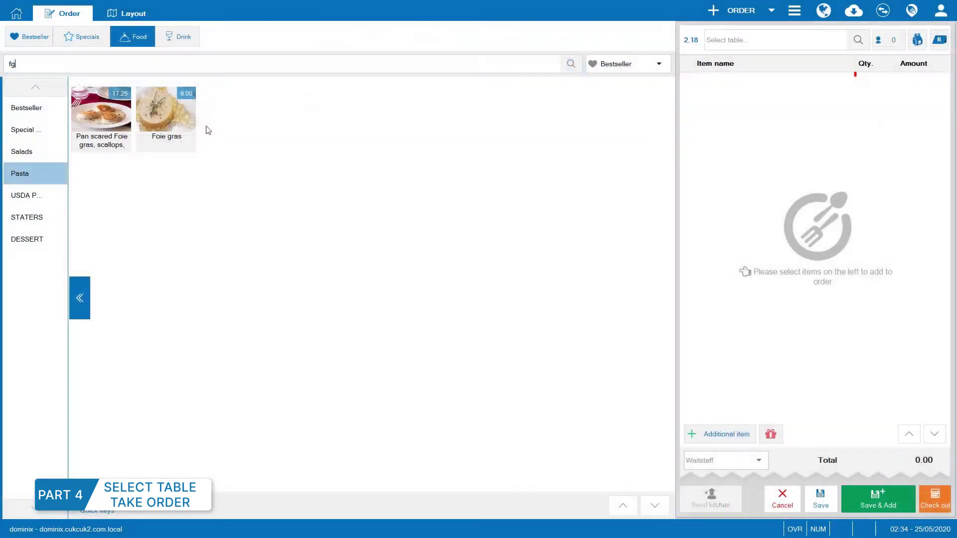
Add 6 Foie gras and a Caesar salad to the new order.
{"action": "left_click", "coordinate": [193, 119]}
{"action": "left_click", "coordinate": [866, 84]}
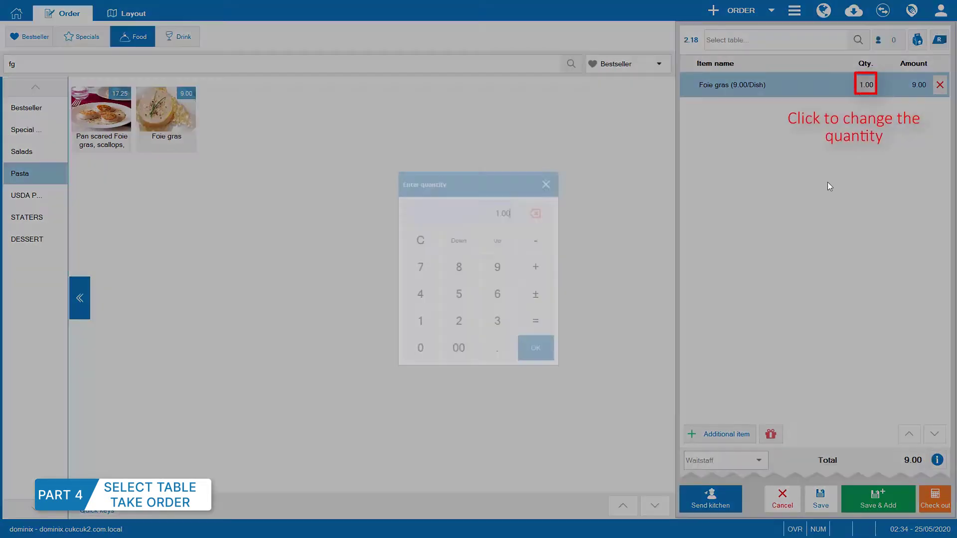
{"action": "left_click", "coordinate": [497, 295]}
{"action": "left_click", "coordinate": [535, 348]}
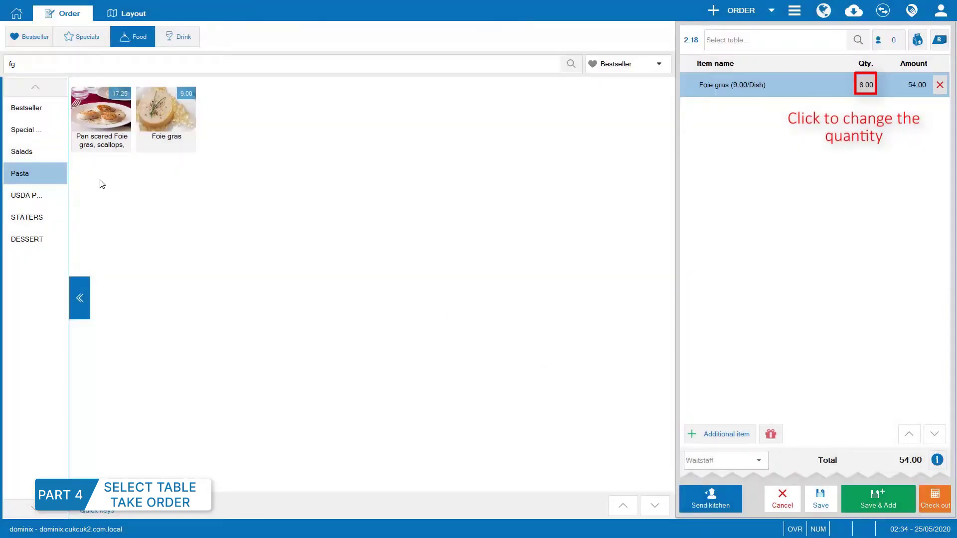
{"action": "left_click", "coordinate": [21, 152]}
{"action": "left_click", "coordinate": [213, 122]}
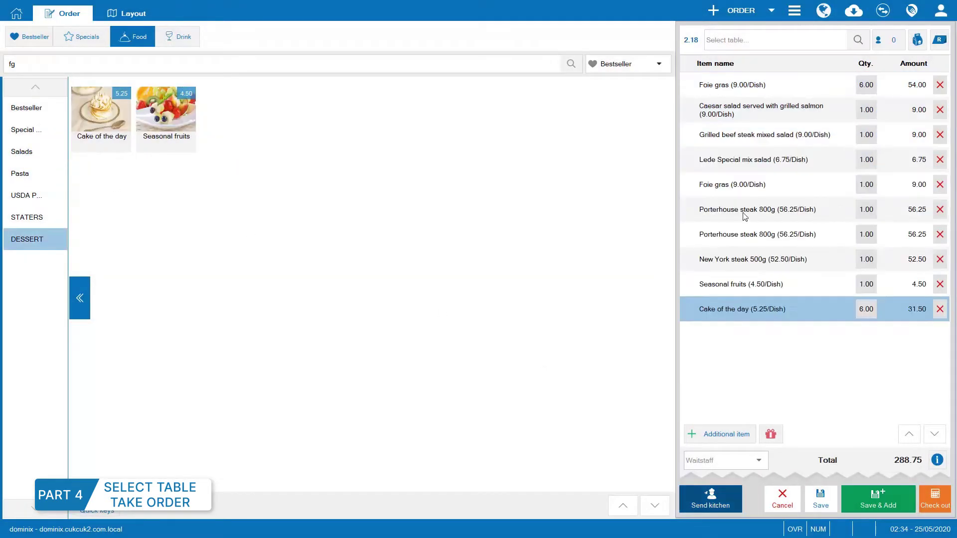
{"action": "left_click", "coordinate": [41, 116]}
Add three Grilled Steaks, marking the first Medium and the second well-done.
{"action": "left_click", "coordinate": [113, 123]}
{"action": "left_click", "coordinate": [75, 129]}
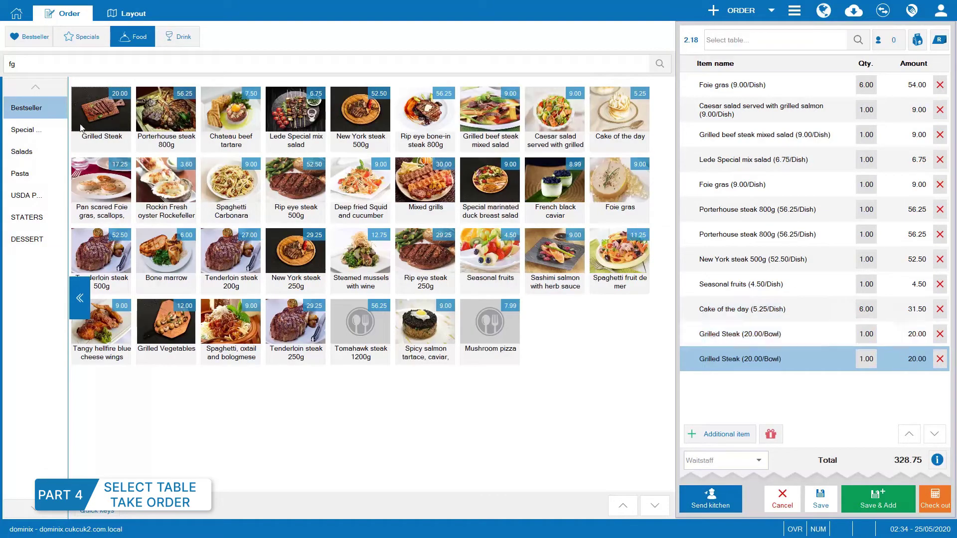
{"action": "left_click", "coordinate": [74, 130]}
{"action": "left_click", "coordinate": [748, 343]}
{"action": "left_click", "coordinate": [800, 335]}
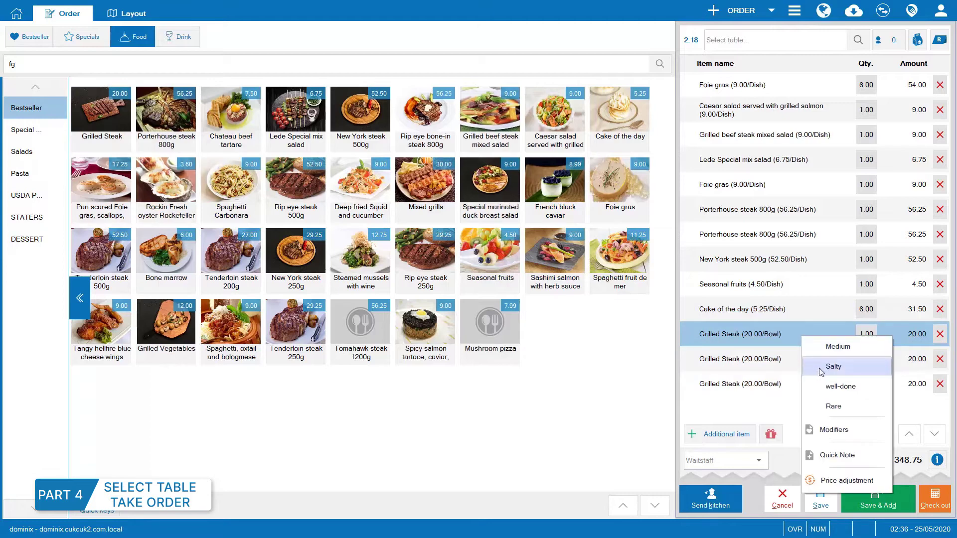
{"action": "left_click", "coordinate": [827, 346]}
{"action": "left_click", "coordinate": [791, 384]}
{"action": "left_click", "coordinate": [792, 386]}
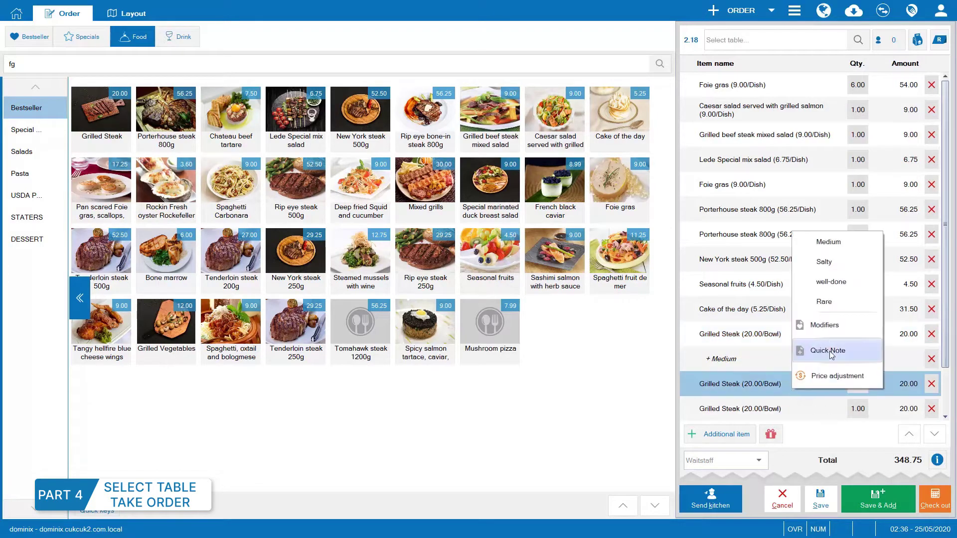
{"action": "left_click", "coordinate": [827, 279]}
Give the third Grilled Steak a new Spicy modifier plus Medium.
{"action": "scroll", "coordinate": [807, 384], "scroll_direction": "down", "scroll_amount": 2}
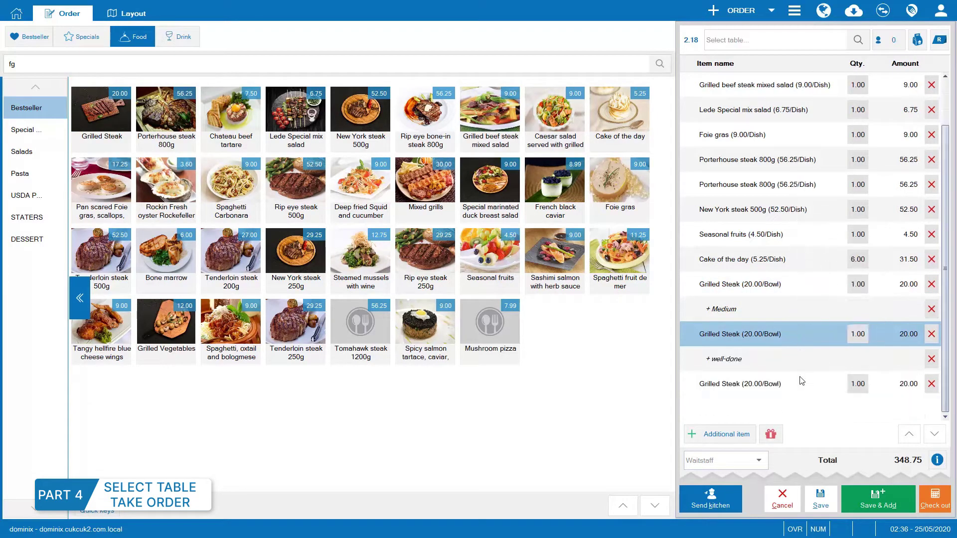
{"action": "left_click", "coordinate": [769, 384]}
{"action": "left_click", "coordinate": [770, 384]}
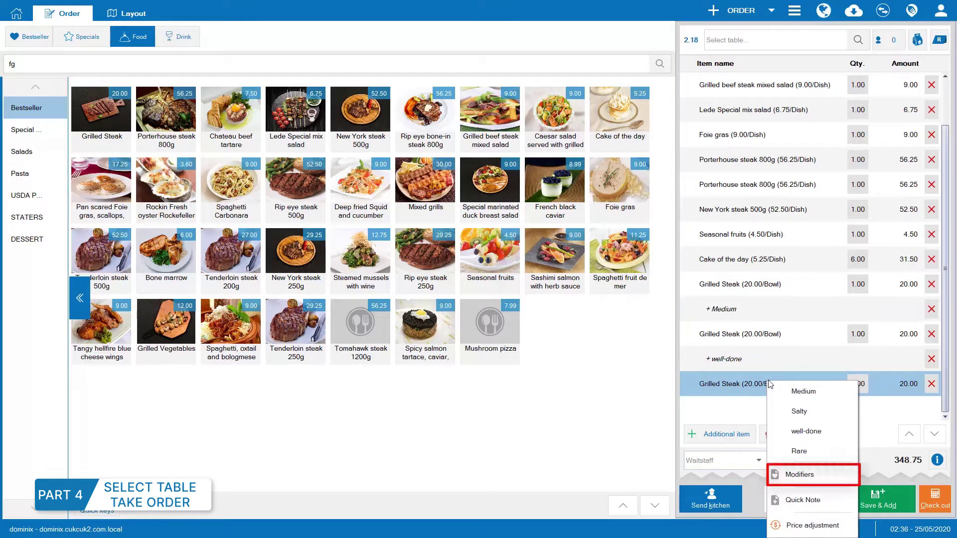
{"action": "left_click", "coordinate": [806, 479]}
{"action": "type", "text": "S"}
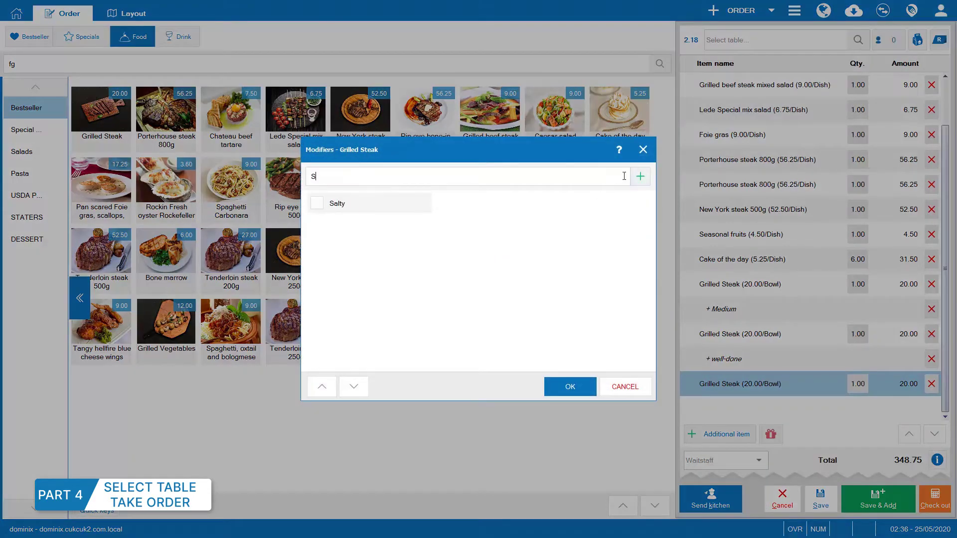
{"action": "type", "text": "picy"}
{"action": "left_click", "coordinate": [640, 176]}
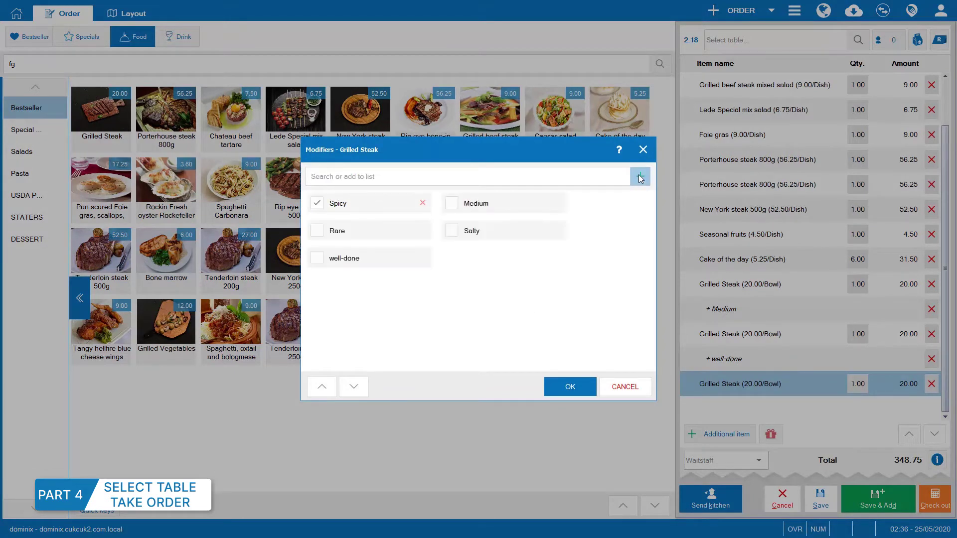
{"action": "left_click", "coordinate": [454, 203]}
{"action": "left_click", "coordinate": [575, 387]}
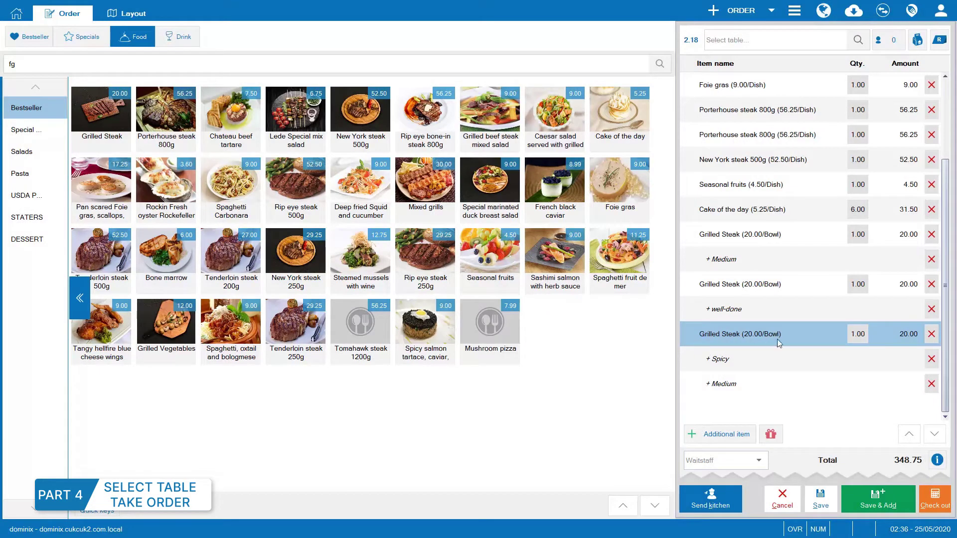
Add the quick note 'more sauces' to the third Grilled Steak.
{"action": "right_click", "coordinate": [816, 337]}
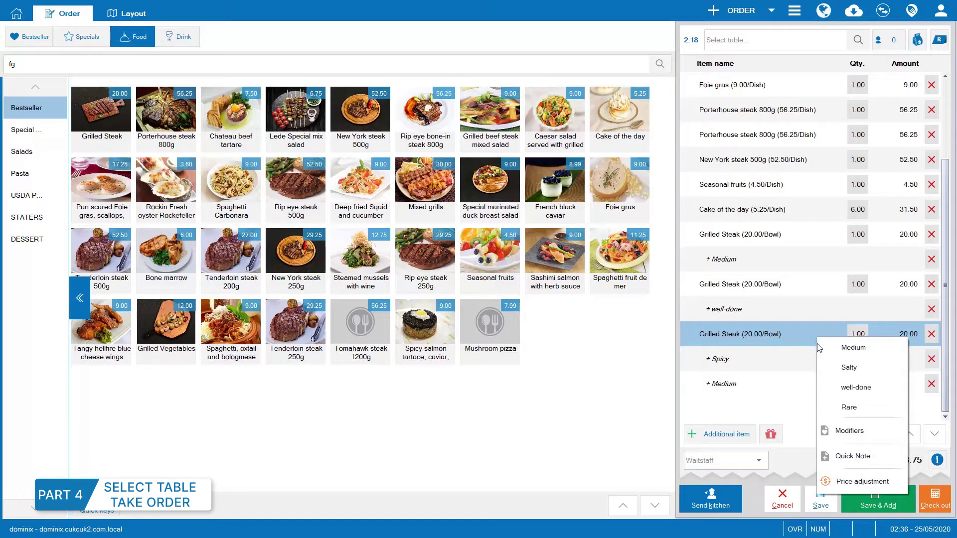
{"action": "left_click", "coordinate": [849, 456]}
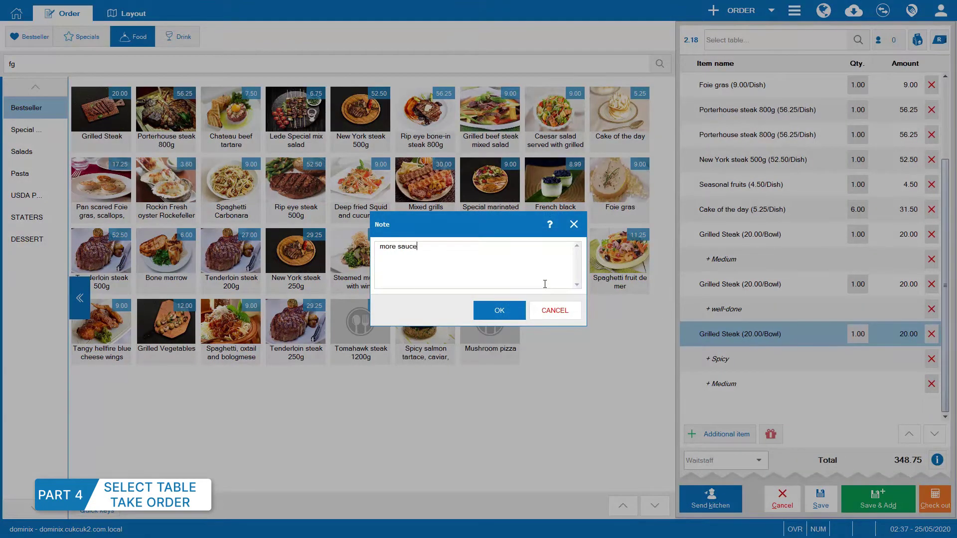
{"action": "left_click", "coordinate": [495, 310]}
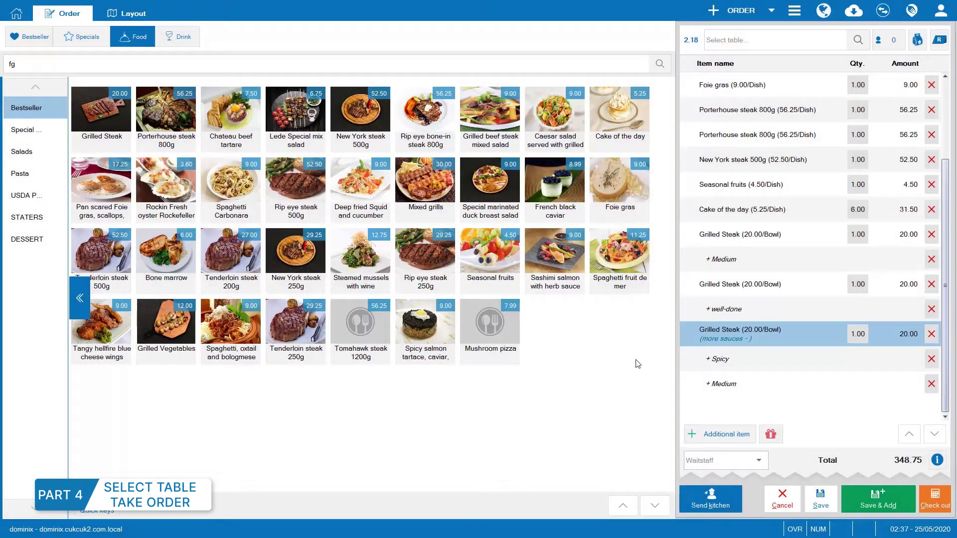
Adjust the third Grilled Steak's price from 20.00 to 25.00.
{"action": "right_click", "coordinate": [748, 338]}
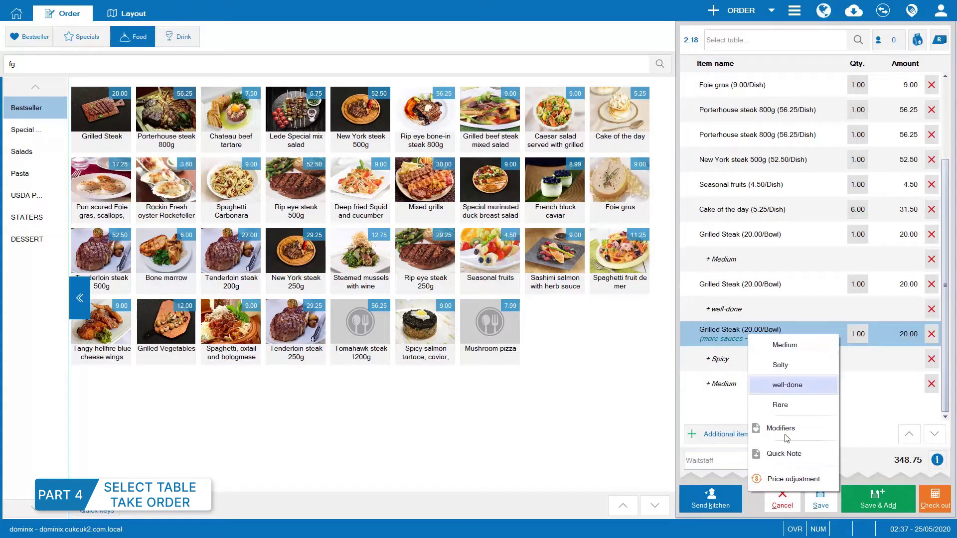
{"action": "left_click", "coordinate": [793, 479]}
{"action": "type", "text": "25"}
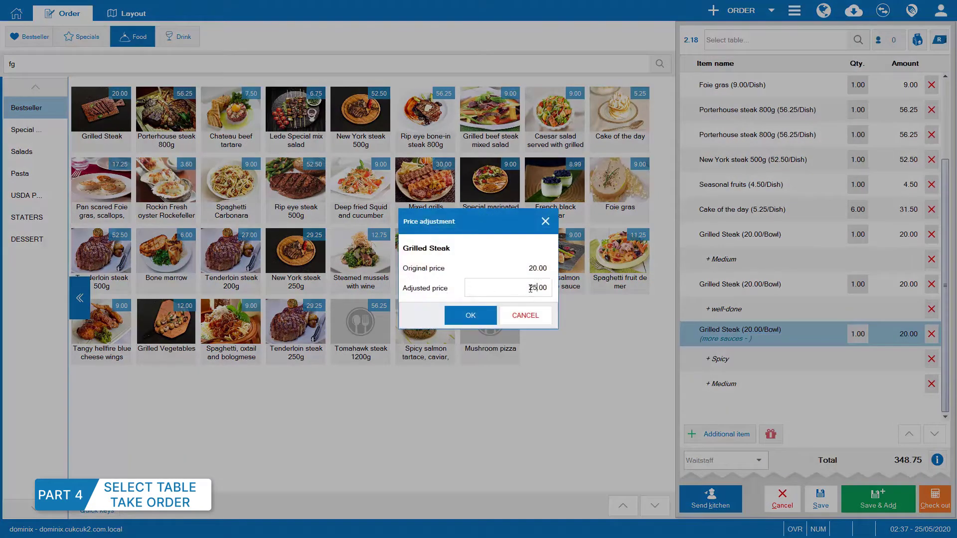
{"action": "left_click", "coordinate": [471, 315]}
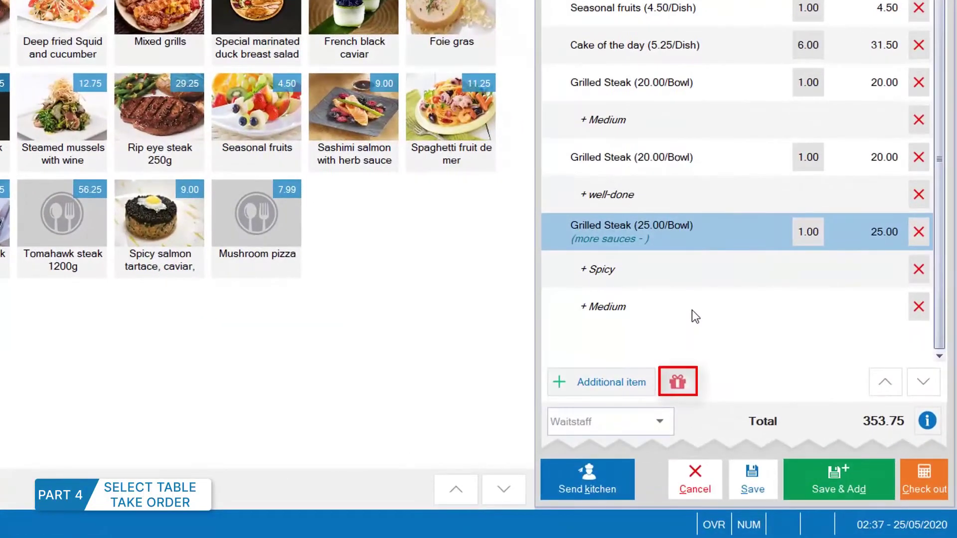
Apply the Happy lunch promotion, adding a free Cake of the day.
{"action": "left_click", "coordinate": [680, 377]}
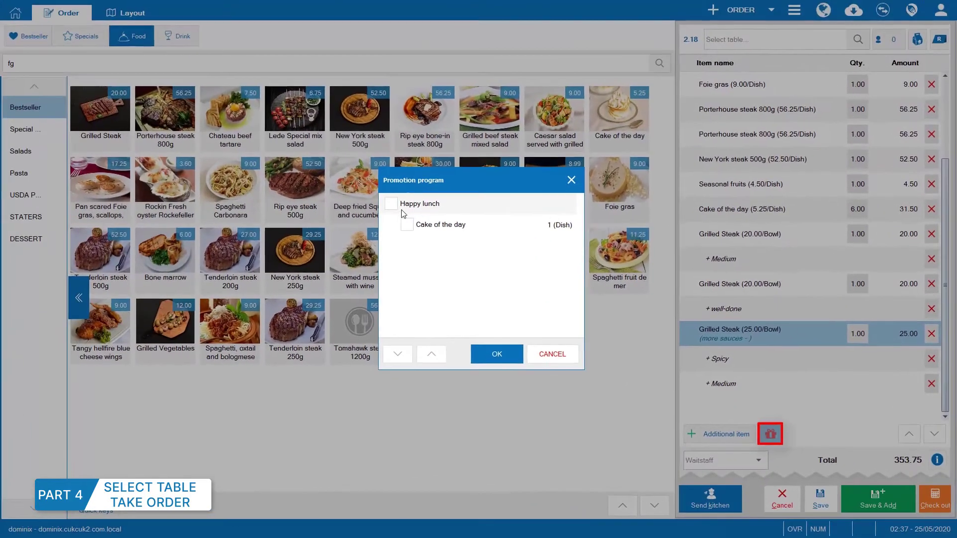
{"action": "left_click", "coordinate": [403, 212]}
{"action": "left_click", "coordinate": [495, 352]}
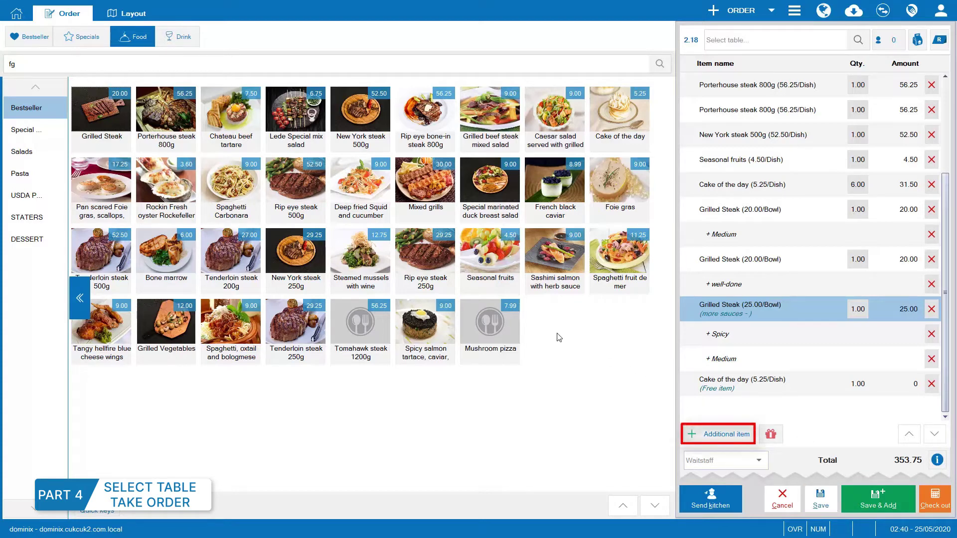
Add an off-menu Omelette, 3 at 2.50, prepared in the Kitchen.
{"action": "left_click", "coordinate": [729, 431]}
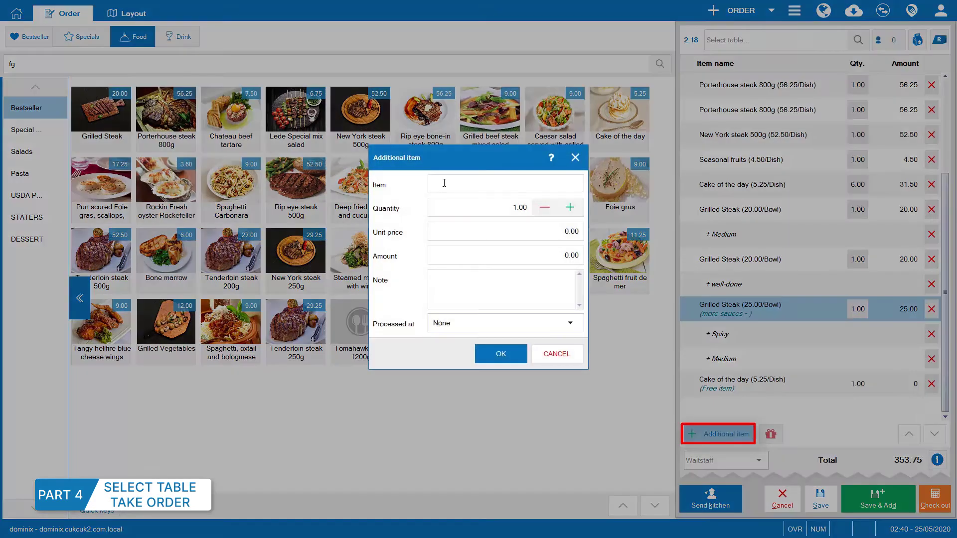
{"action": "type", "text": "Ome"}
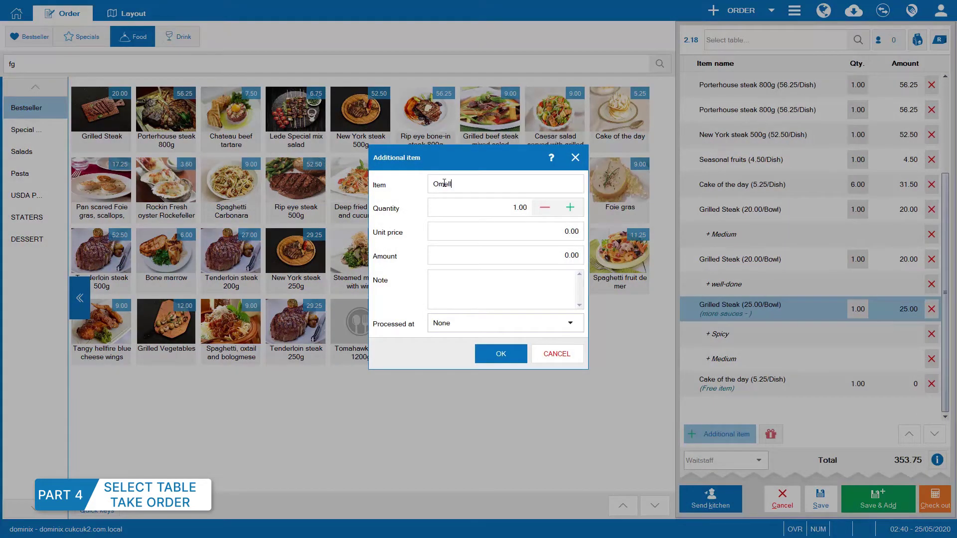
{"action": "type", "text": "l"}
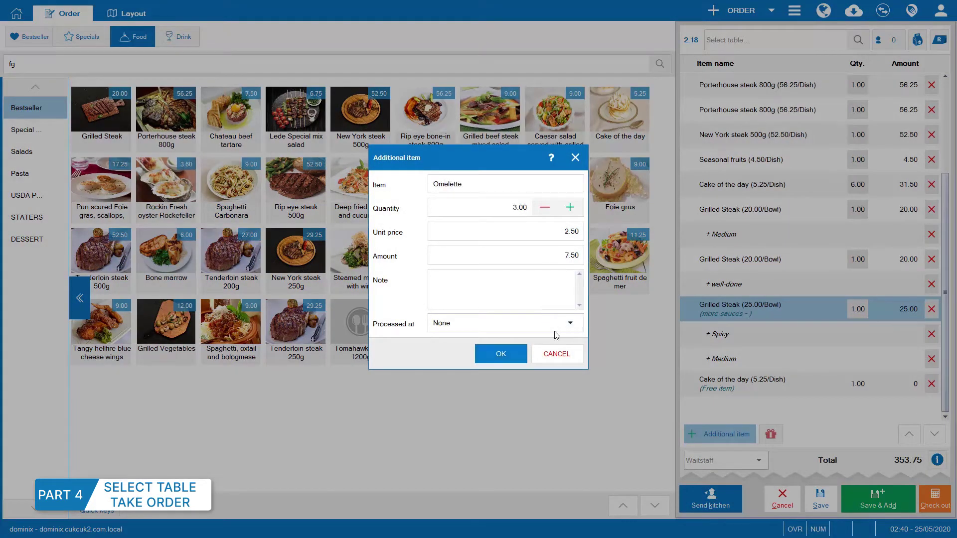
{"action": "left_click", "coordinate": [569, 323]}
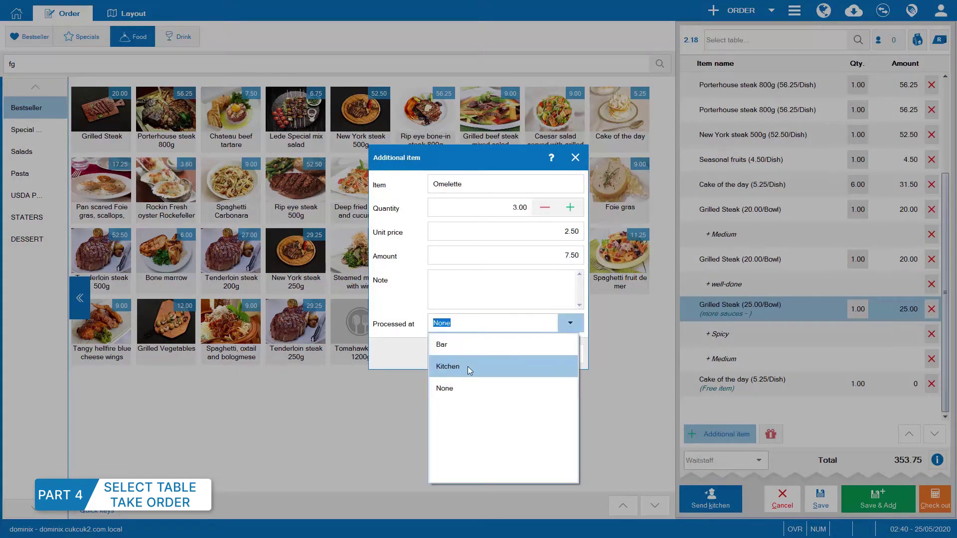
{"action": "left_click", "coordinate": [467, 366]}
{"action": "left_click", "coordinate": [508, 355]}
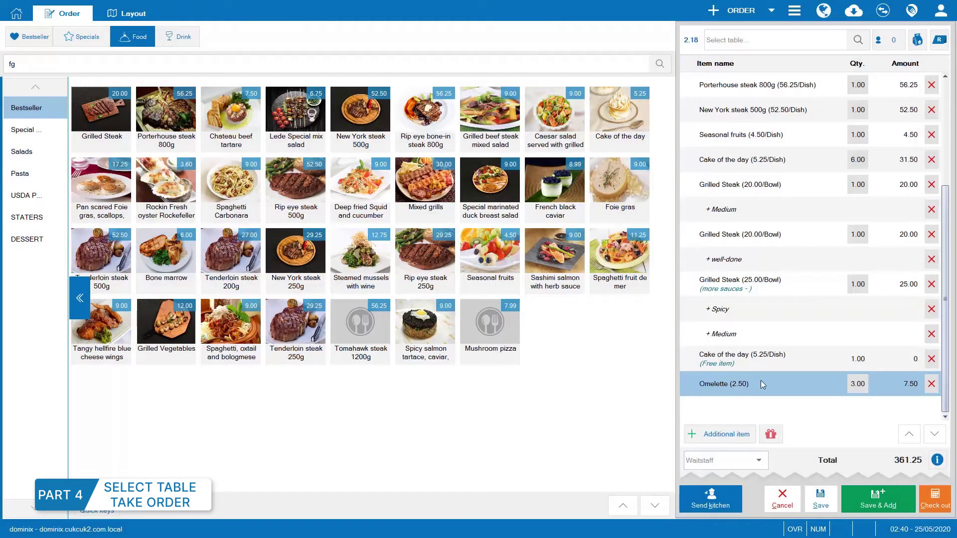
{"action": "left_click", "coordinate": [857, 40]}
Set the order to table 108 with 4 guests and send it to the kitchen.
{"action": "left_click", "coordinate": [540, 267]}
{"action": "left_click", "coordinate": [647, 434]}
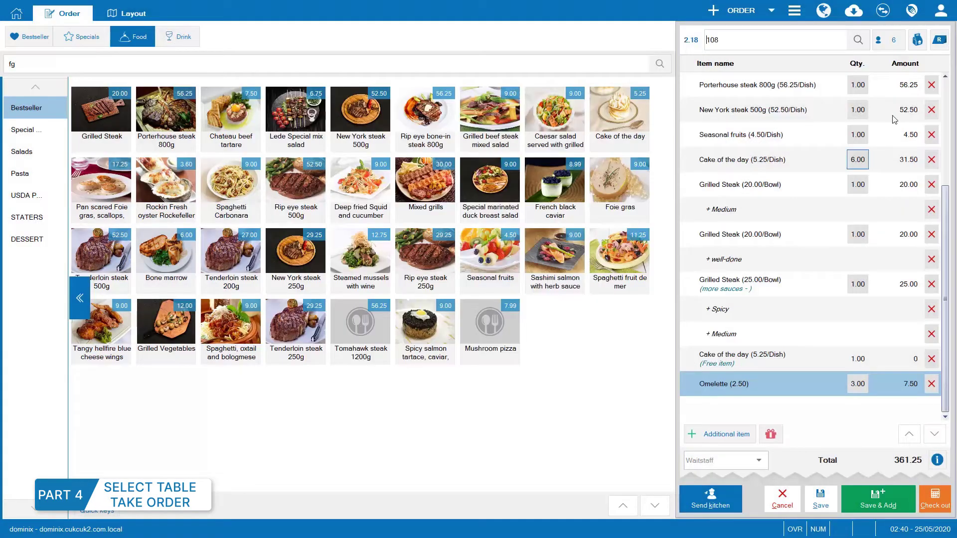
{"action": "left_click", "coordinate": [897, 38]}
{"action": "left_click", "coordinate": [418, 294]}
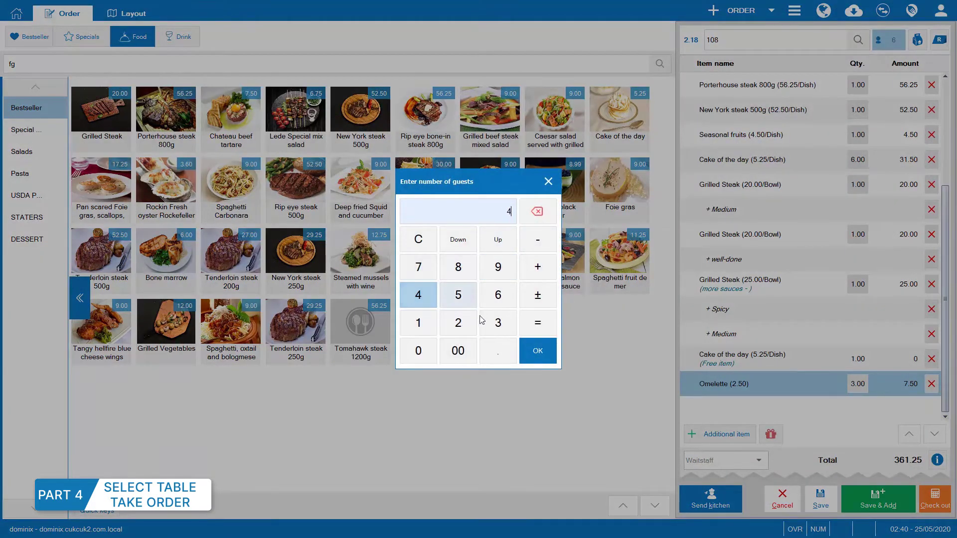
{"action": "left_click", "coordinate": [533, 353]}
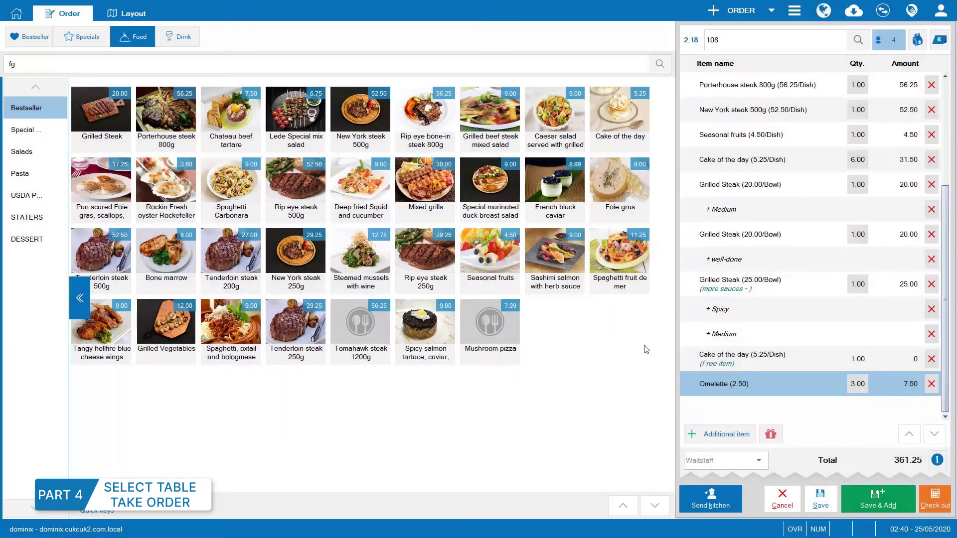
{"action": "left_click", "coordinate": [716, 499]}
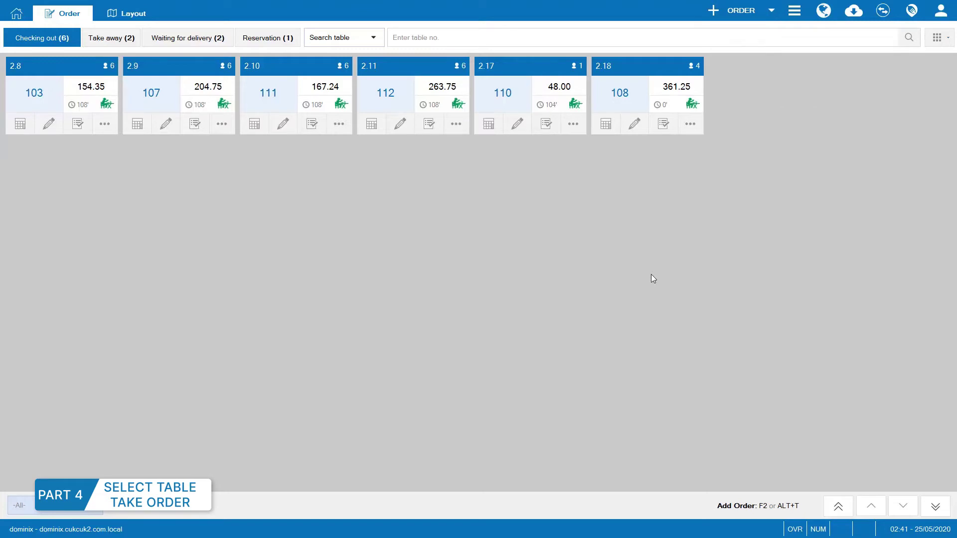
Start a new order and add dishes such as Mixed grills and duck breast salad.
{"action": "left_click", "coordinate": [775, 14]}
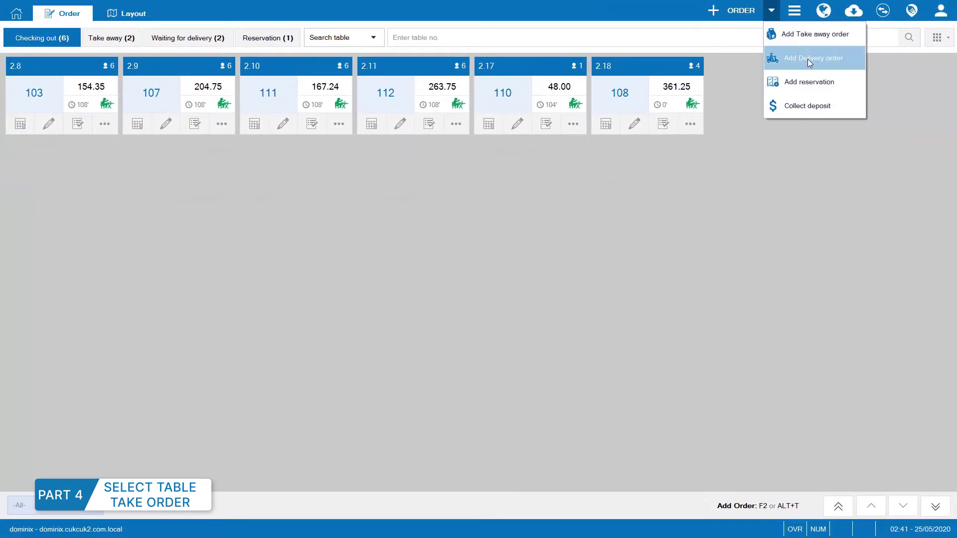
{"action": "left_click", "coordinate": [807, 58]}
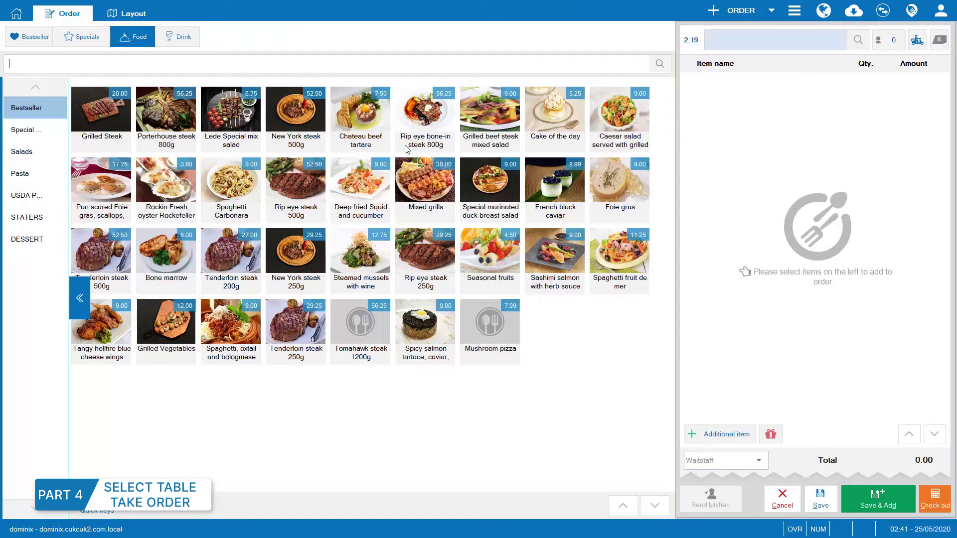
{"action": "left_click", "coordinate": [437, 191]}
{"action": "left_click", "coordinate": [486, 182]}
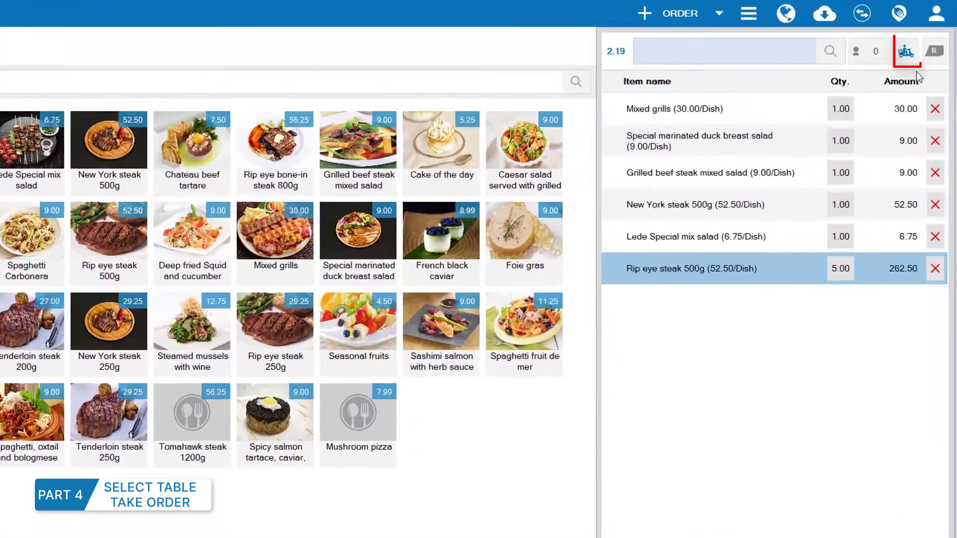
Make it a take-away order for a saved guest and send it to the kitchen.
{"action": "left_click", "coordinate": [905, 51]}
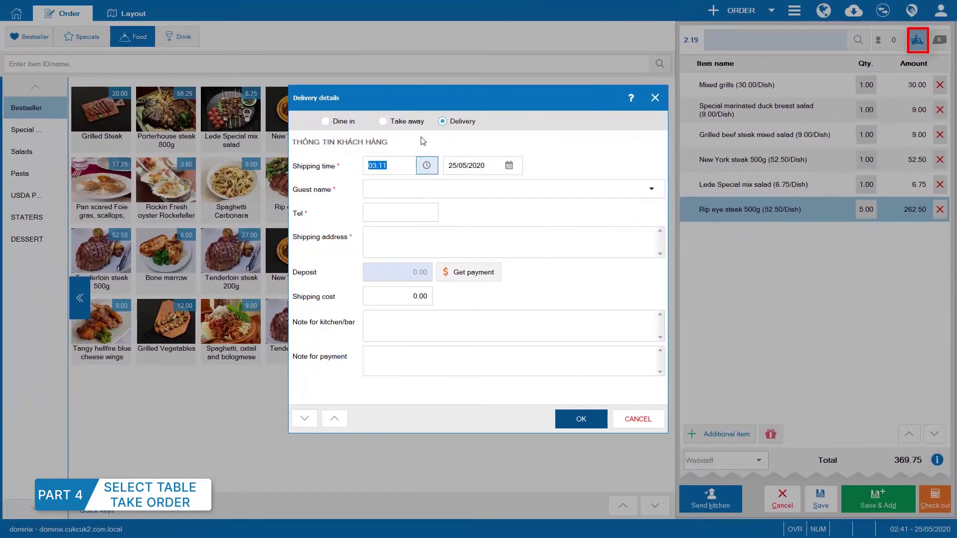
{"action": "left_click", "coordinate": [406, 123]}
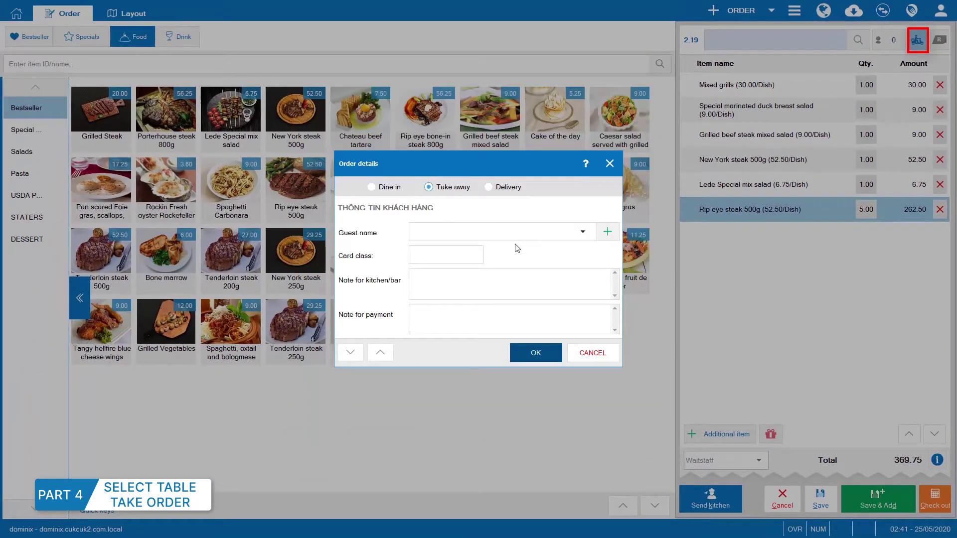
{"action": "left_click", "coordinate": [582, 232]}
{"action": "left_click", "coordinate": [511, 364]}
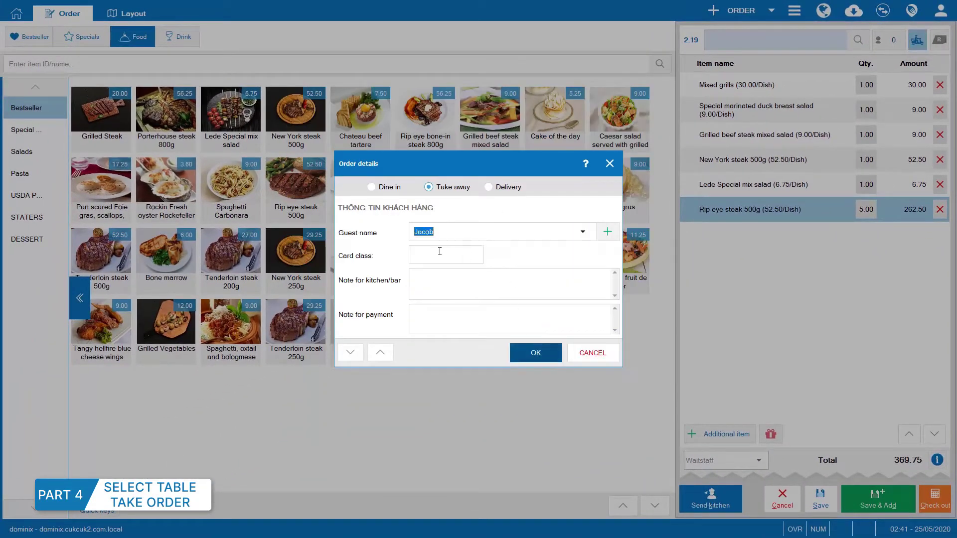
{"action": "left_click", "coordinate": [537, 354]}
{"action": "left_click", "coordinate": [726, 505]}
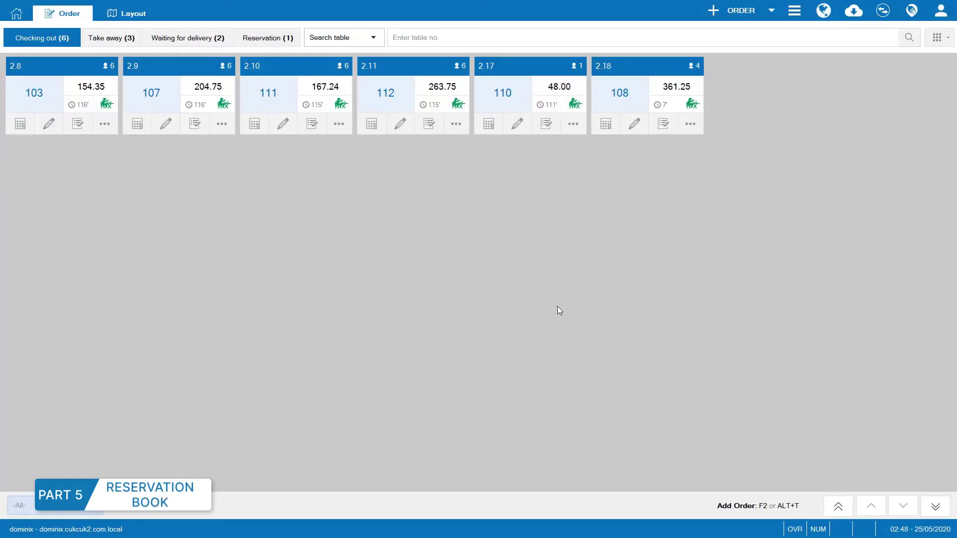
{"action": "left_click", "coordinate": [771, 10]}
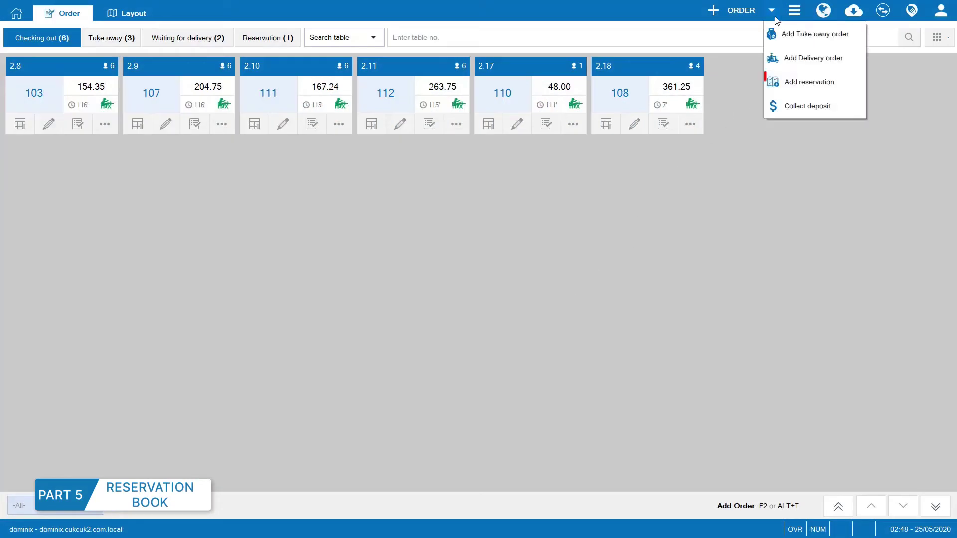
Save a reservation for table 110 at 11:00 today, then view the reservation book.
{"action": "left_click", "coordinate": [780, 83]}
{"action": "left_click", "coordinate": [631, 148]}
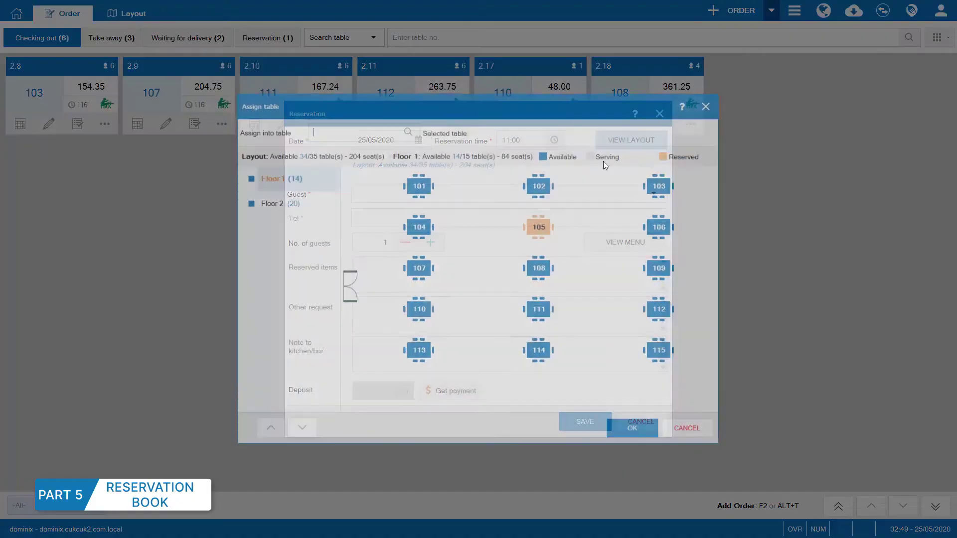
{"action": "left_click", "coordinate": [418, 311]}
{"action": "left_click", "coordinate": [629, 431]}
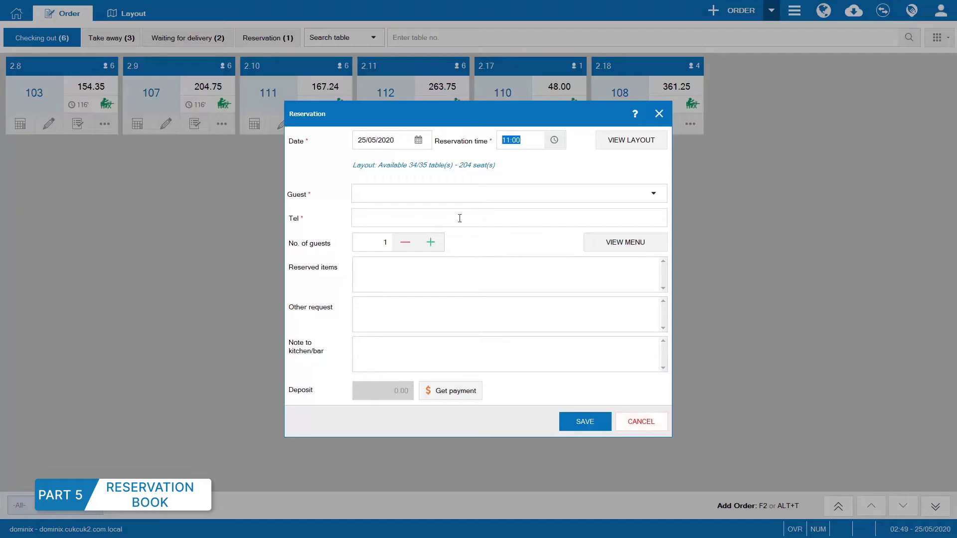
{"action": "left_click", "coordinate": [474, 193]}
{"action": "left_click", "coordinate": [578, 421]}
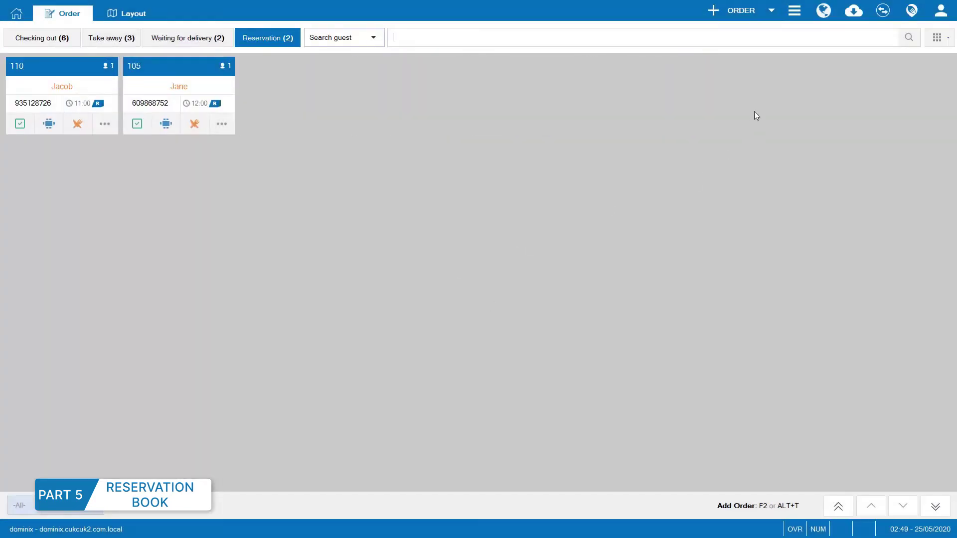
{"action": "left_click", "coordinate": [794, 10]}
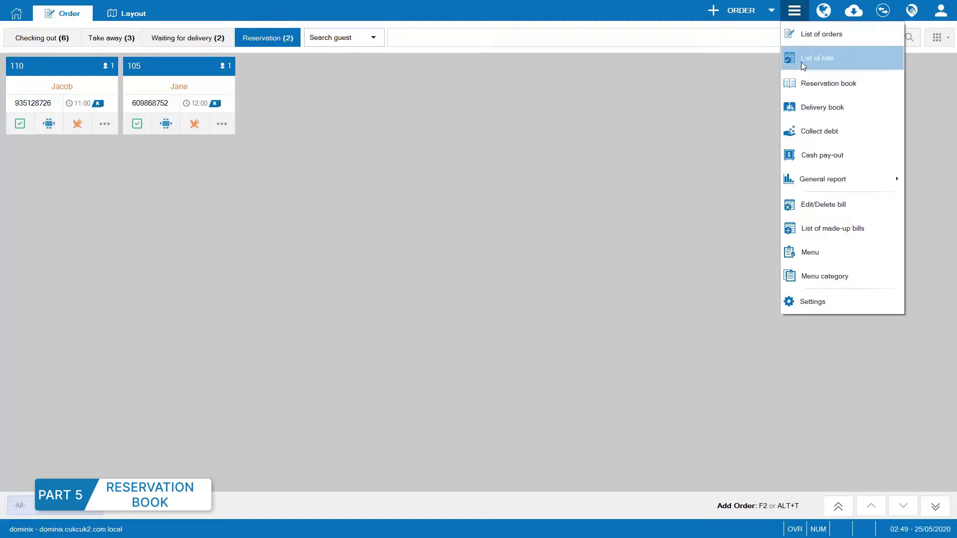
{"action": "left_click", "coordinate": [828, 84]}
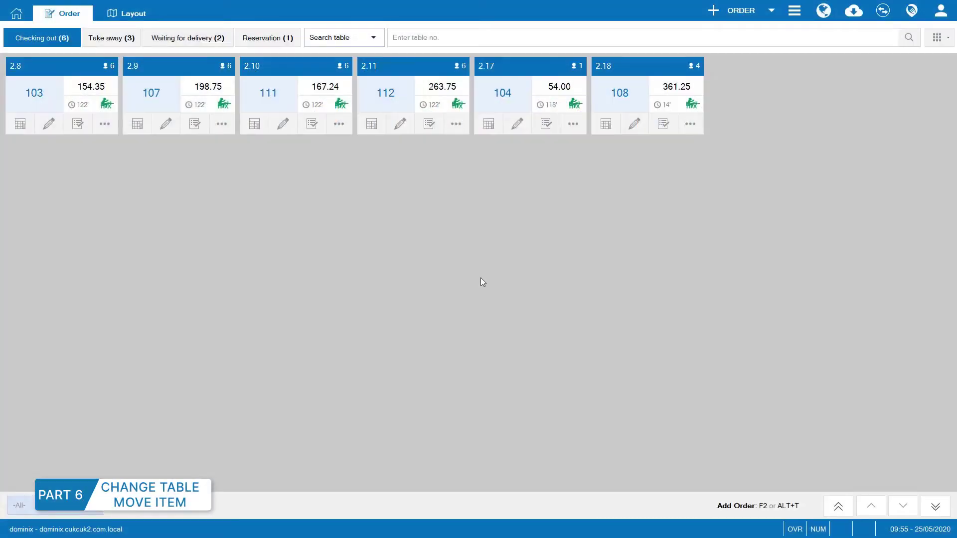
Move order 2.17 to table 110.
{"action": "left_click", "coordinate": [572, 124]}
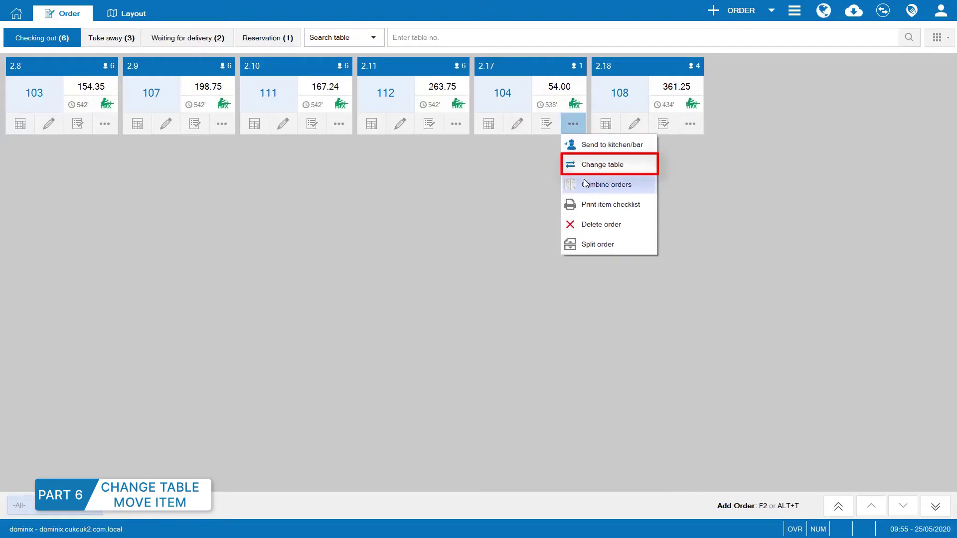
{"action": "left_click", "coordinate": [588, 165]}
{"action": "left_click", "coordinate": [421, 313]}
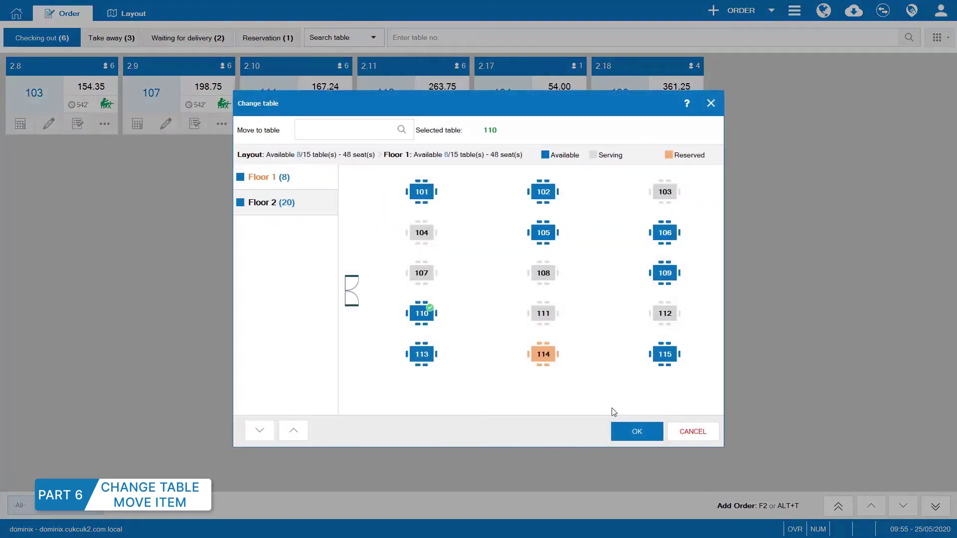
{"action": "left_click", "coordinate": [633, 429]}
Change order 2.17's table back to 104 and save it.
{"action": "left_click", "coordinate": [516, 97]}
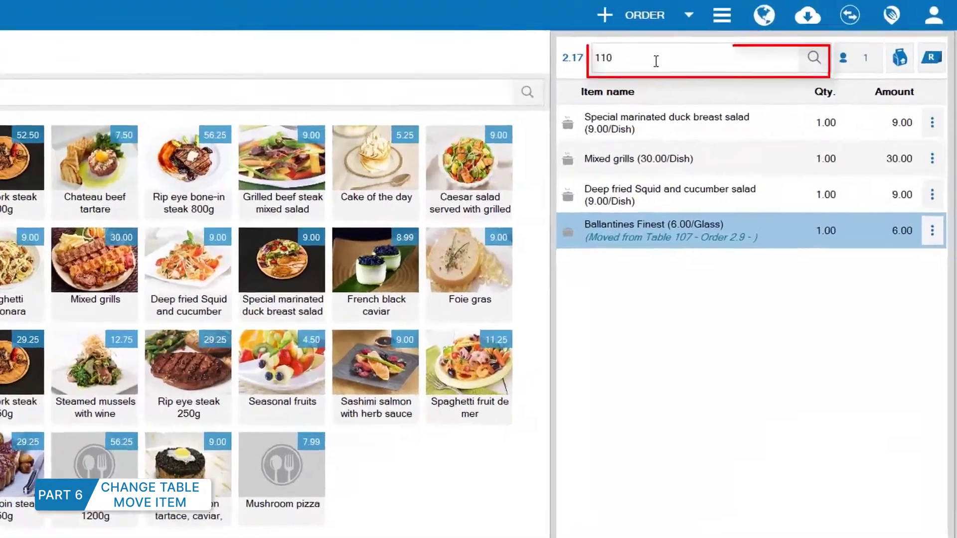
{"action": "left_click", "coordinate": [749, 42]}
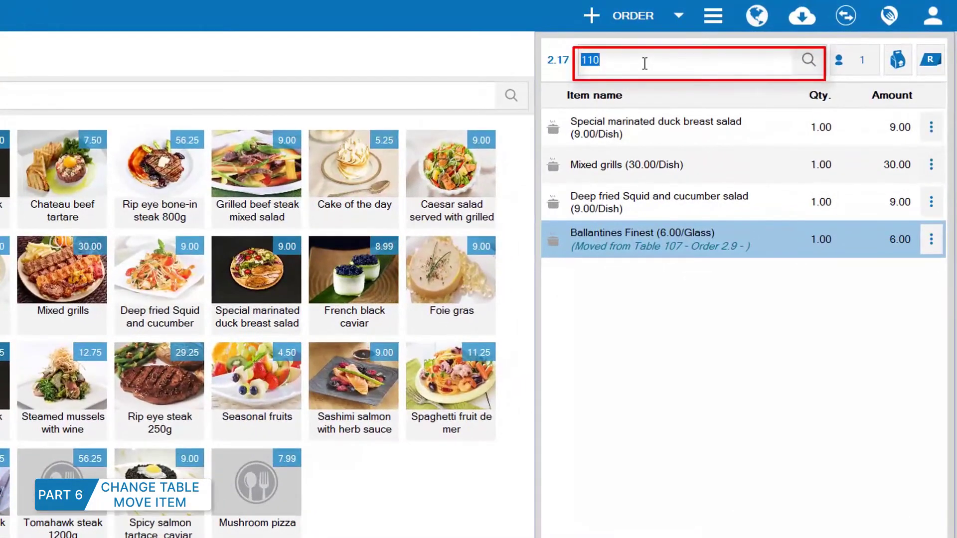
{"action": "type", "text": "104"}
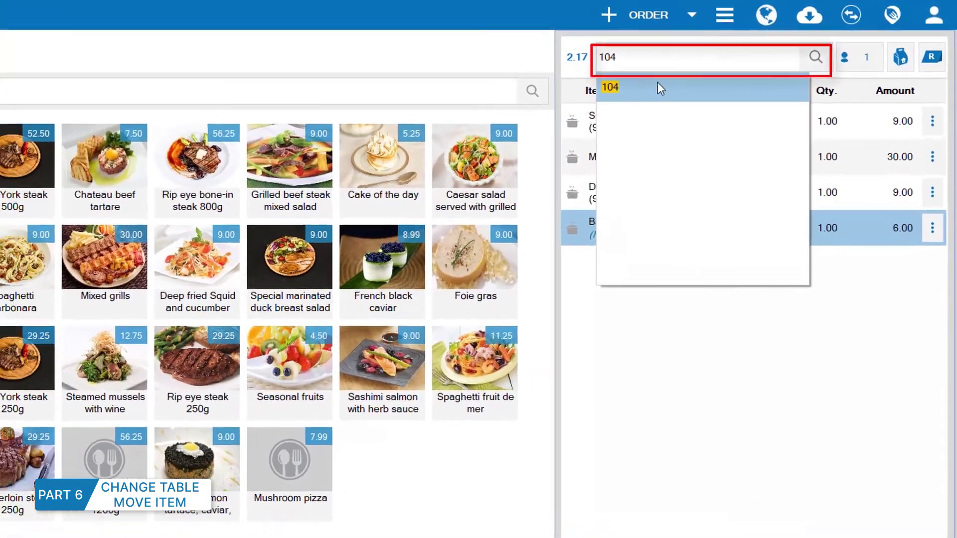
{"action": "left_click", "coordinate": [645, 94]}
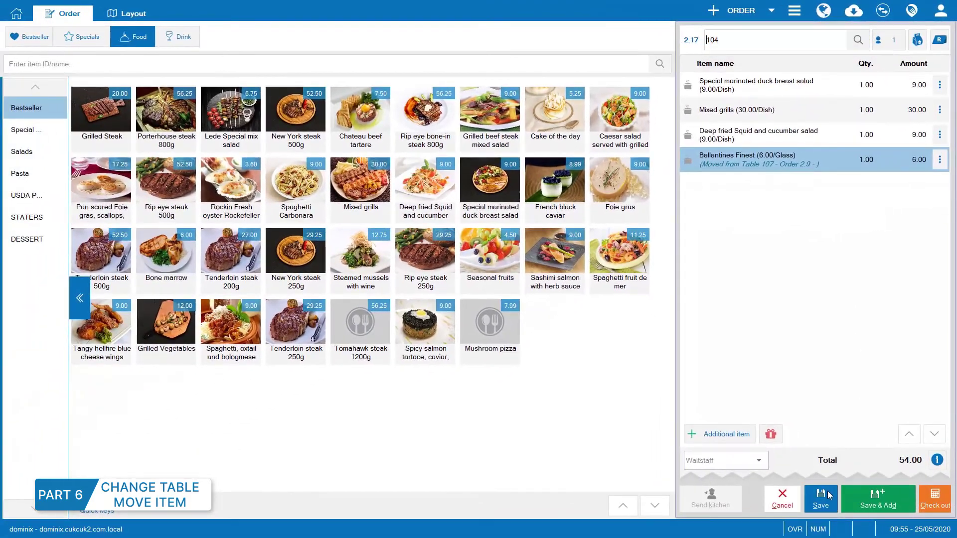
{"action": "left_click", "coordinate": [827, 495]}
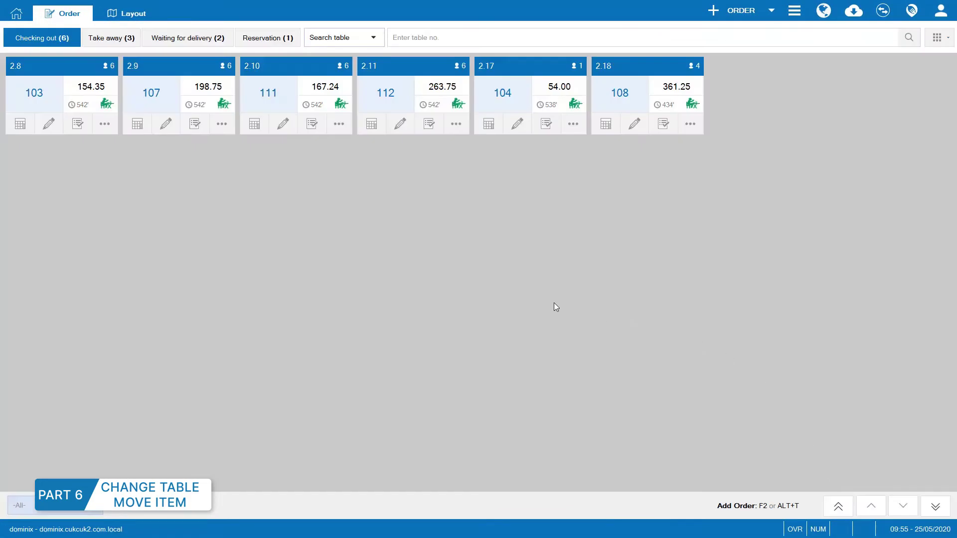
{"action": "left_click", "coordinate": [399, 96]}
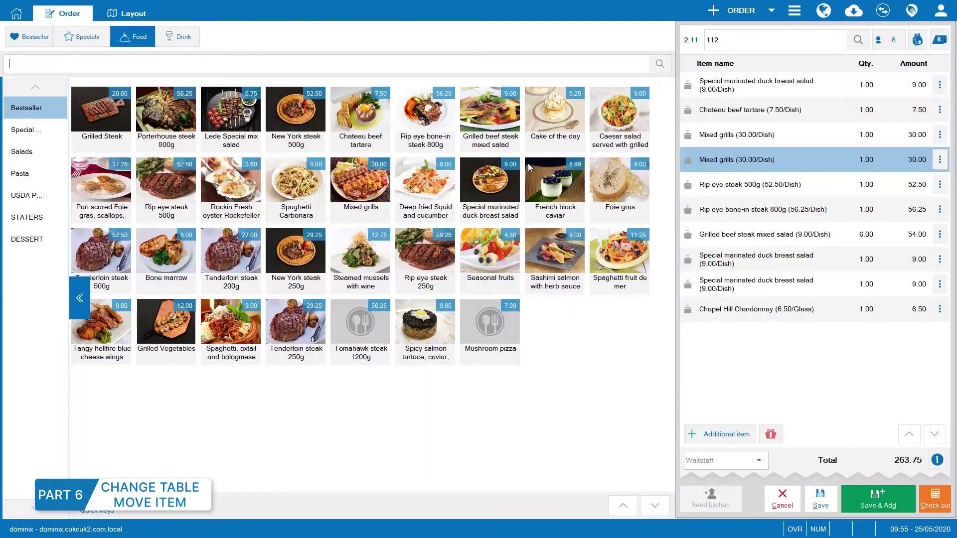
Move 2 Grilled beef steak mixed salads into table 108's order 2.18 and save.
{"action": "left_click", "coordinate": [774, 239]}
{"action": "left_click", "coordinate": [937, 239]}
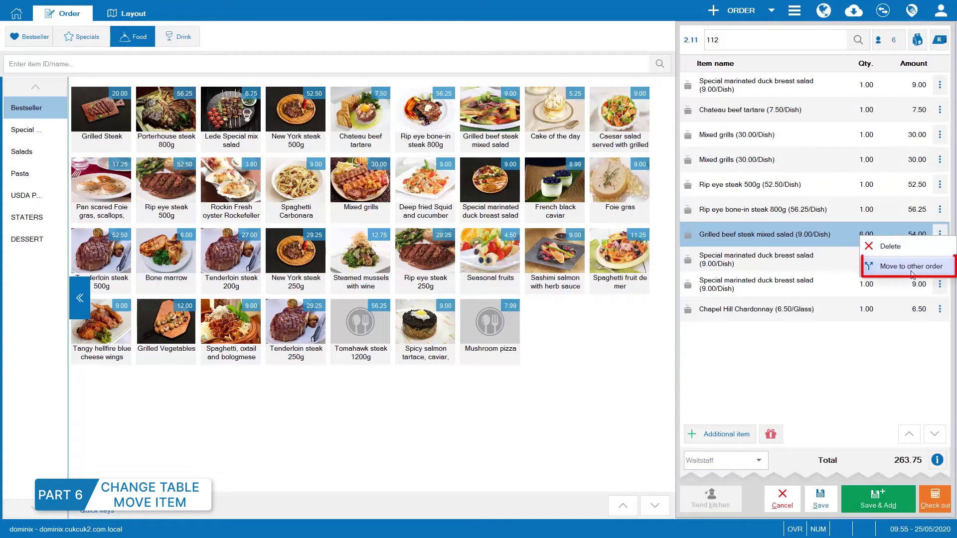
{"action": "left_click", "coordinate": [912, 272]}
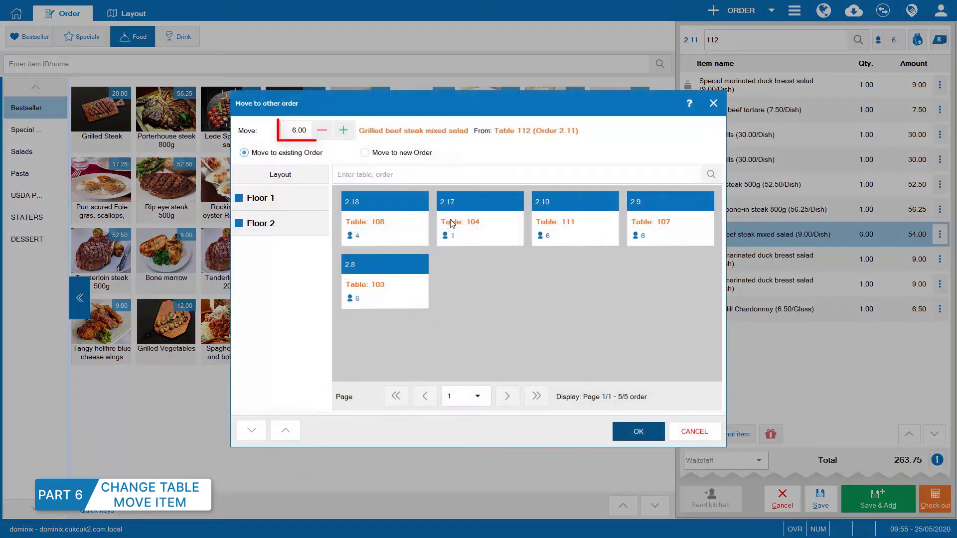
{"action": "left_click", "coordinate": [322, 131]}
{"action": "left_click", "coordinate": [322, 130]}
{"action": "left_click", "coordinate": [322, 130]}
{"action": "left_click", "coordinate": [322, 130]}
{"action": "left_click", "coordinate": [382, 231]}
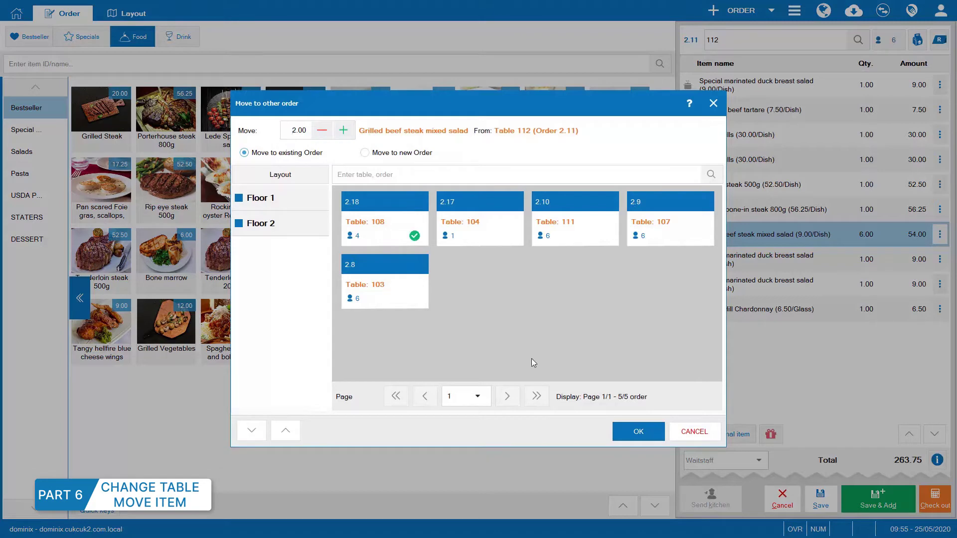
{"action": "left_click", "coordinate": [637, 432]}
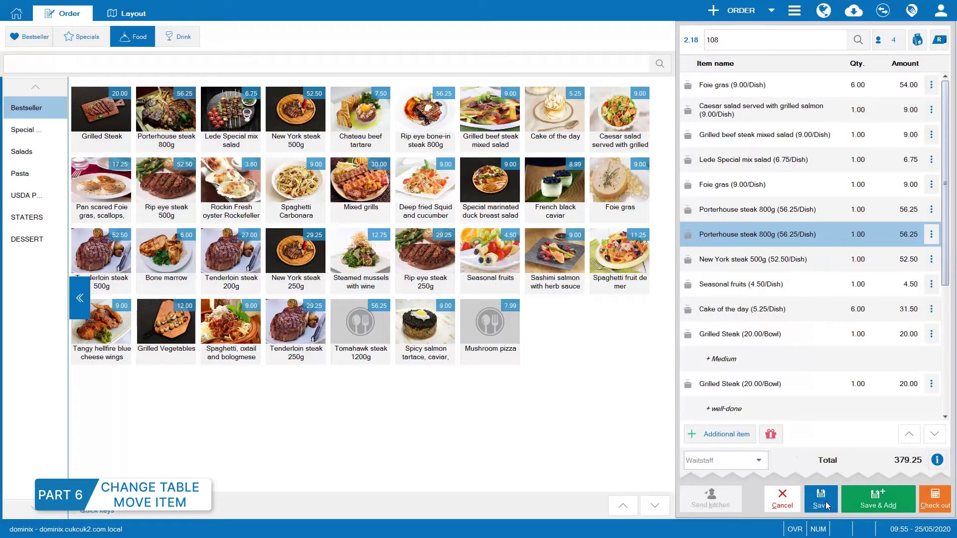
{"action": "left_click", "coordinate": [820, 498]}
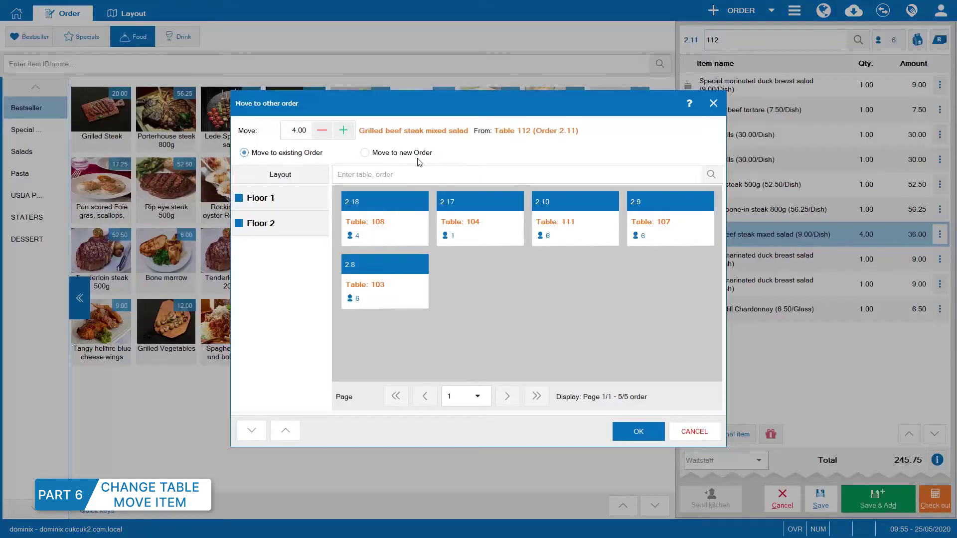
Move 2 salads into a new order, 2.20 worth 18.00, and save it.
{"action": "left_click", "coordinate": [373, 154]}
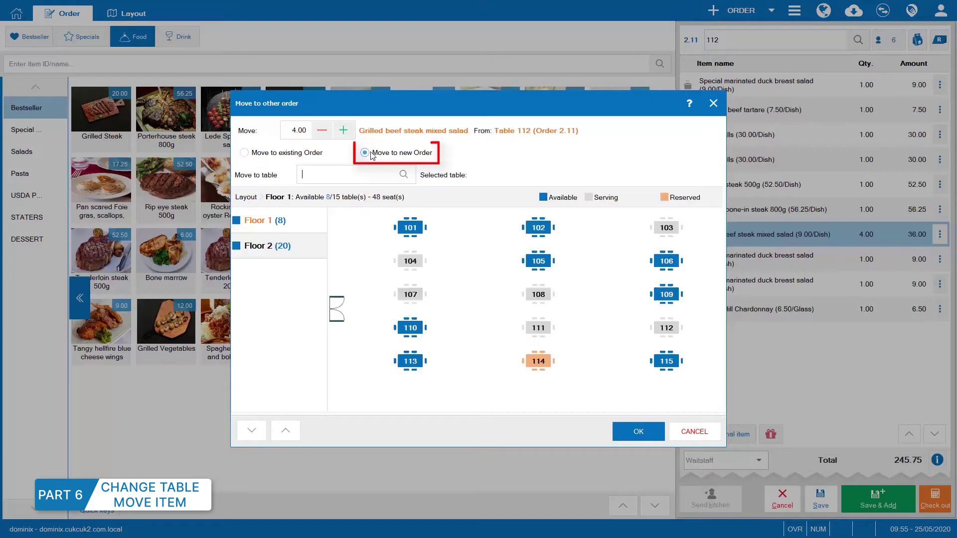
{"action": "left_click", "coordinate": [322, 130]}
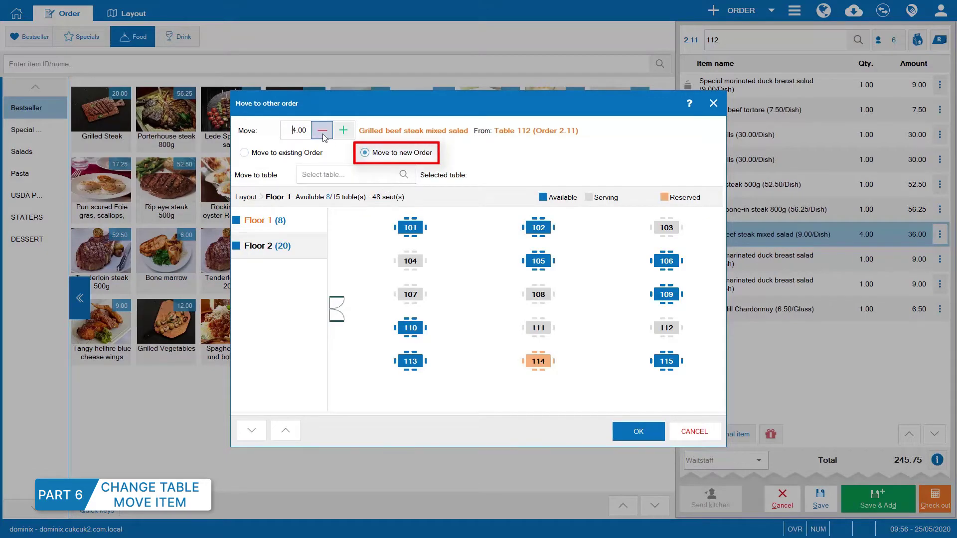
{"action": "left_click", "coordinate": [321, 130]}
{"action": "left_click", "coordinate": [636, 429]}
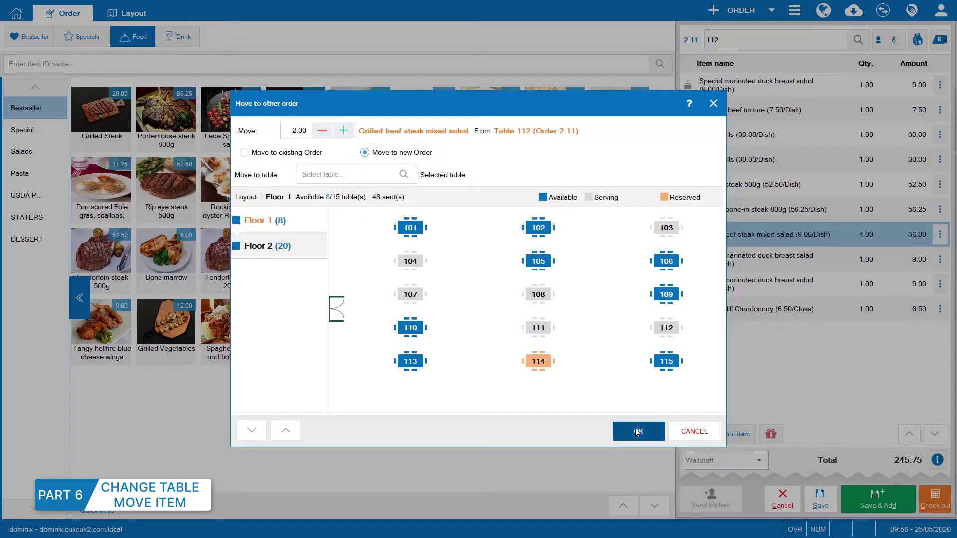
{"action": "left_click", "coordinate": [820, 499]}
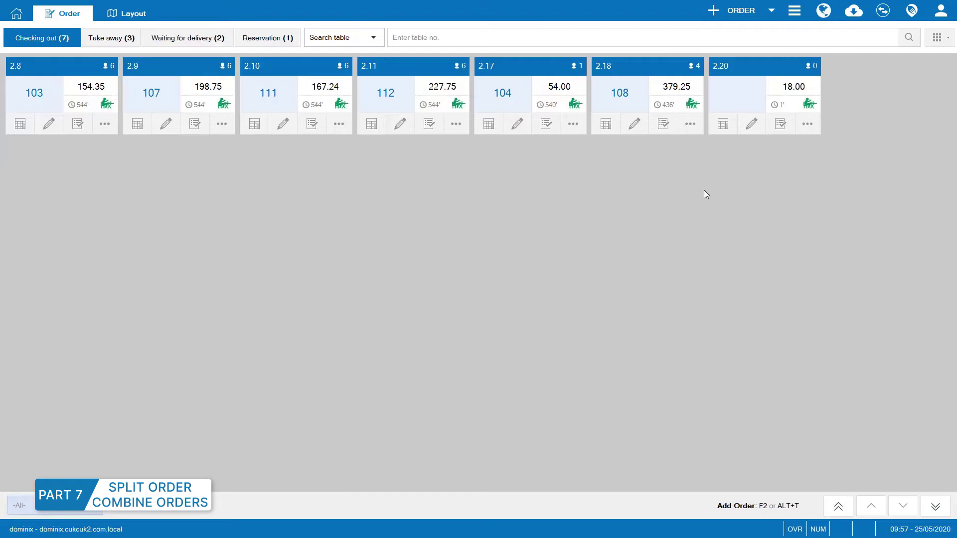
Start splitting order 2.18, previewing then turning off one-item-per-order splitting.
{"action": "left_click", "coordinate": [693, 122]}
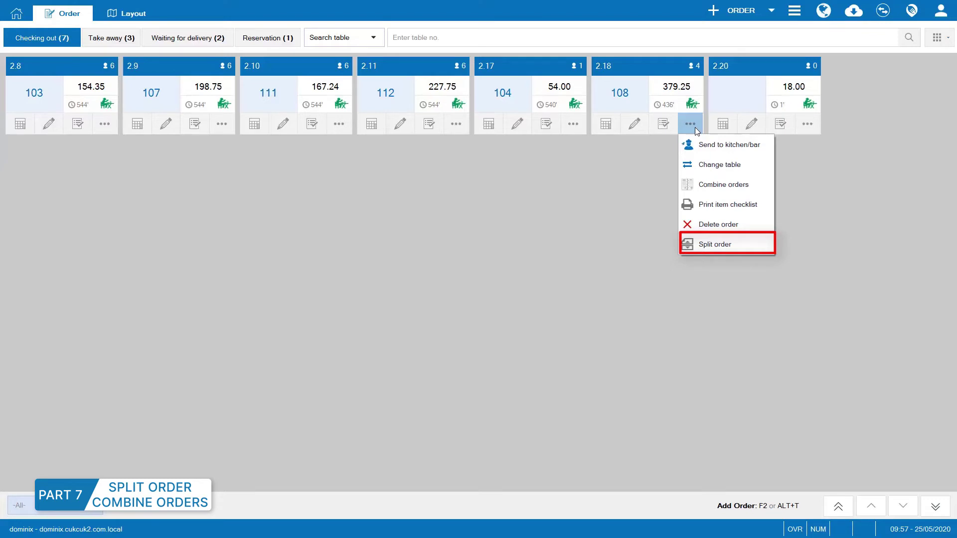
{"action": "left_click", "coordinate": [705, 249]}
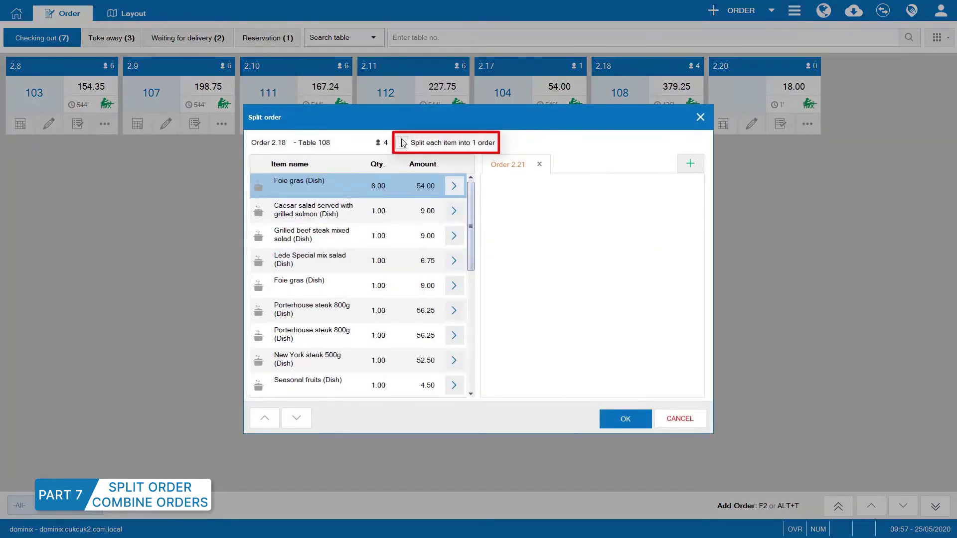
{"action": "left_click", "coordinate": [411, 149]}
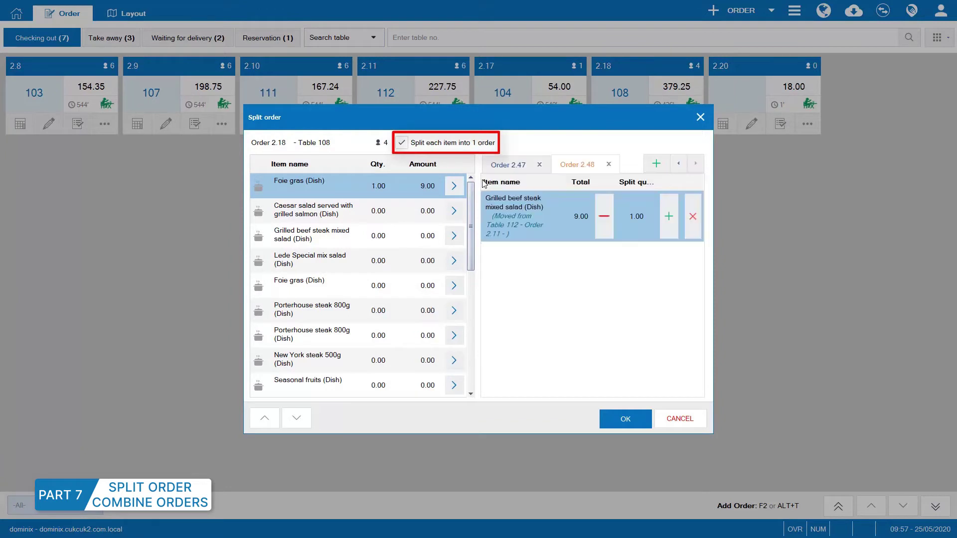
{"action": "left_click", "coordinate": [509, 166]}
{"action": "left_click", "coordinate": [678, 164]}
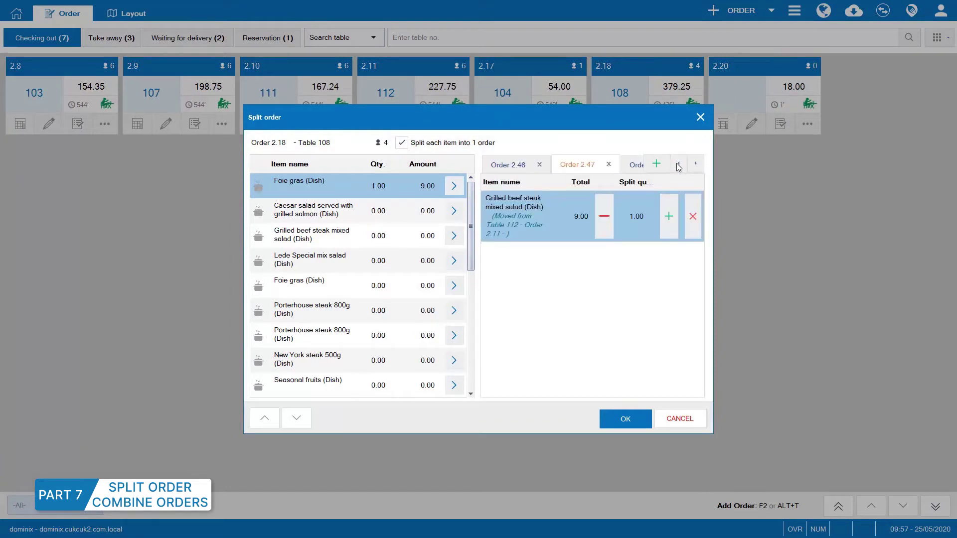
{"action": "left_click", "coordinate": [525, 170]}
{"action": "left_click", "coordinate": [632, 165]}
{"action": "left_click", "coordinate": [401, 143]}
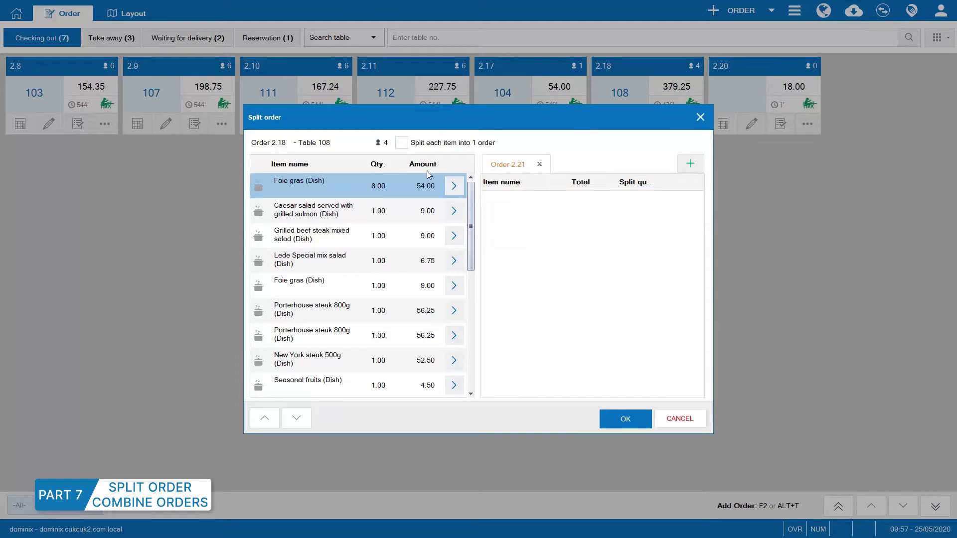
Move Foie gras, Caesar salad, salads and Porterhouse steak into new order 2.21.
{"action": "left_click", "coordinate": [454, 186]}
{"action": "left_click", "coordinate": [454, 211]}
{"action": "left_click", "coordinate": [454, 236]}
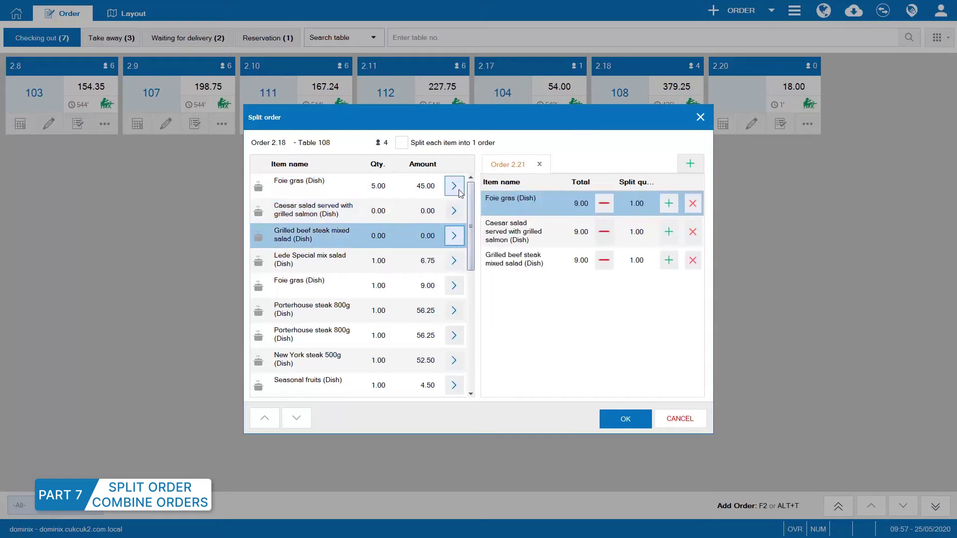
{"action": "left_click", "coordinate": [454, 186]}
{"action": "left_click", "coordinate": [454, 185]}
{"action": "left_click", "coordinate": [454, 261]}
{"action": "left_click", "coordinate": [454, 286]}
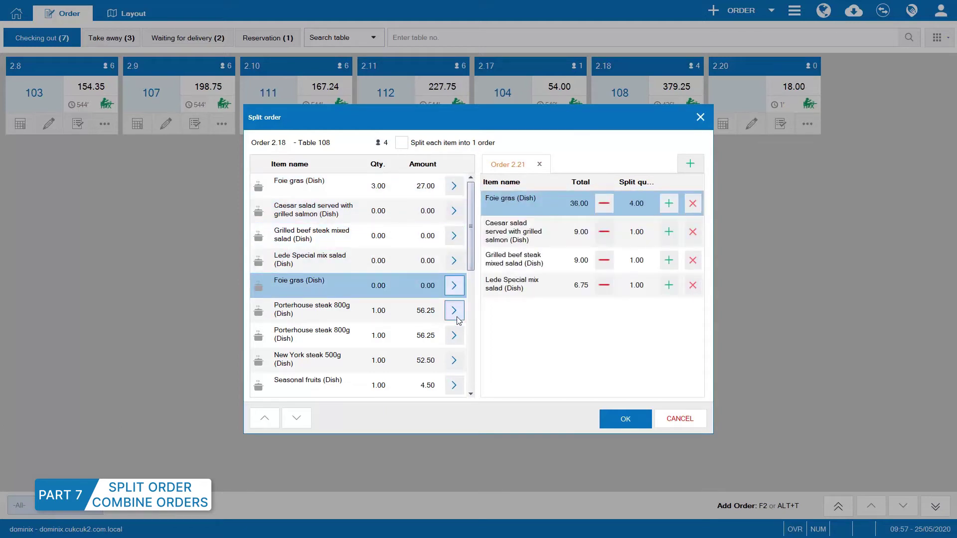
{"action": "left_click", "coordinate": [455, 313]}
Fill order 2.22 with Foie gras, Porterhouse and New York steak, then confirm.
{"action": "left_click", "coordinate": [690, 164]}
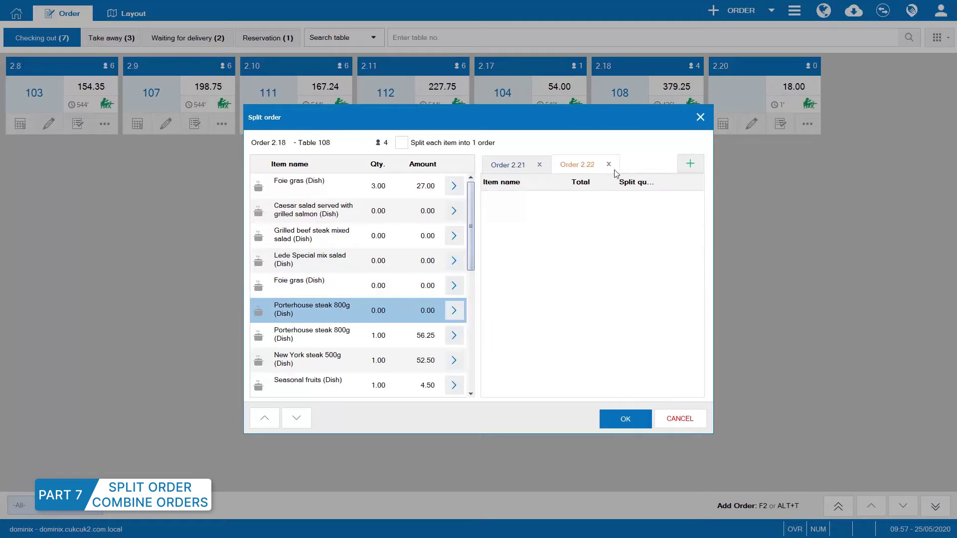
{"action": "left_click", "coordinate": [454, 186]}
{"action": "left_click", "coordinate": [453, 186]}
{"action": "left_click", "coordinate": [453, 335]}
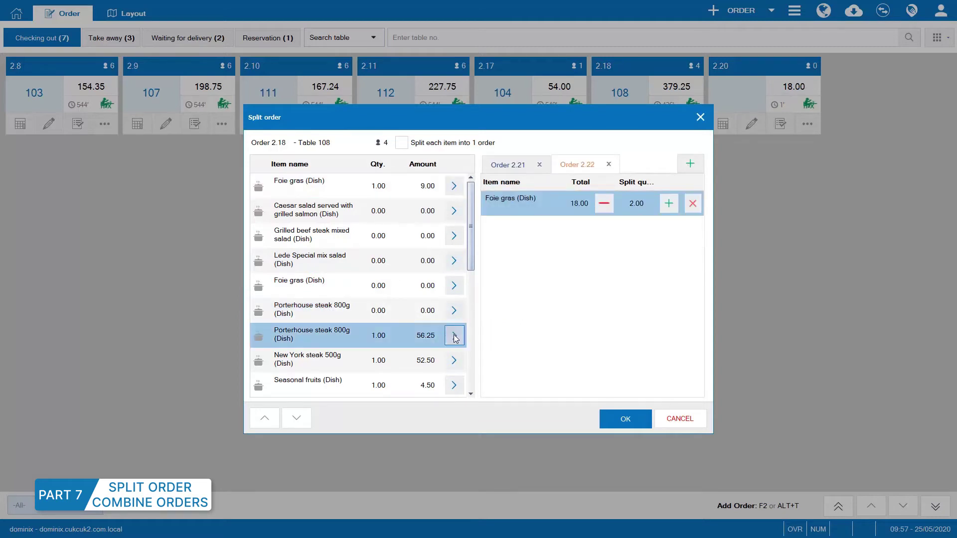
{"action": "left_click", "coordinate": [454, 360]}
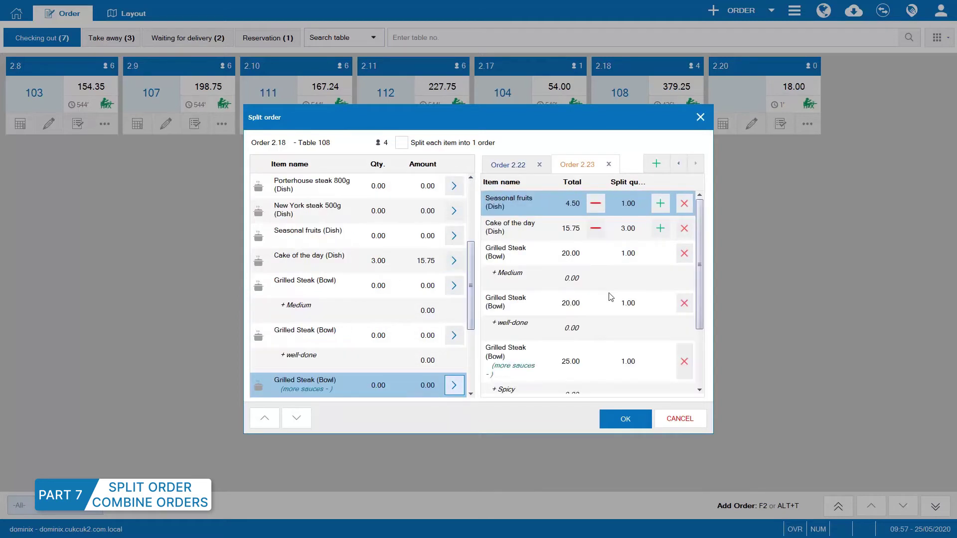
{"action": "left_click", "coordinate": [626, 419]}
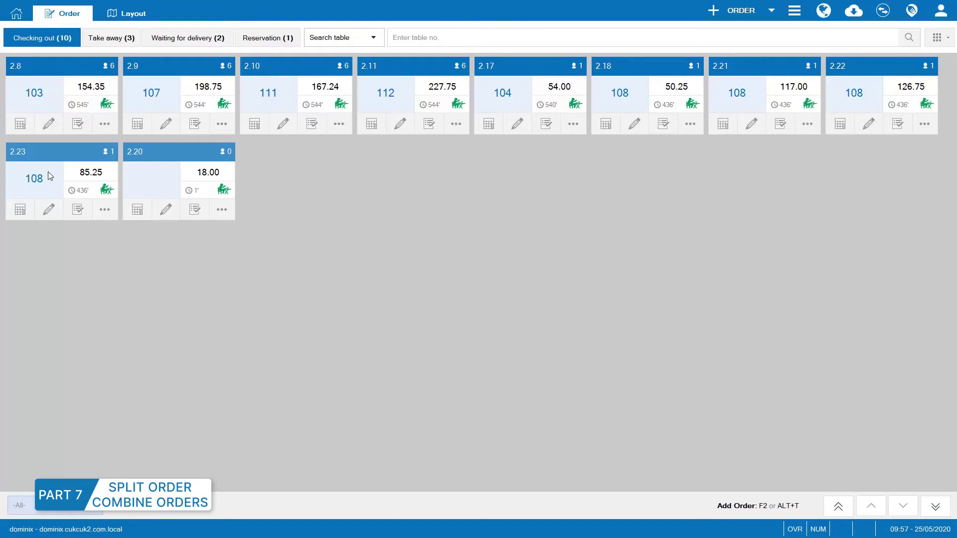
Combine orders 2.18, 2.21, 2.22, 2.17, 2.20 and 2.10 into order 2.23.
{"action": "left_click", "coordinate": [103, 209]}
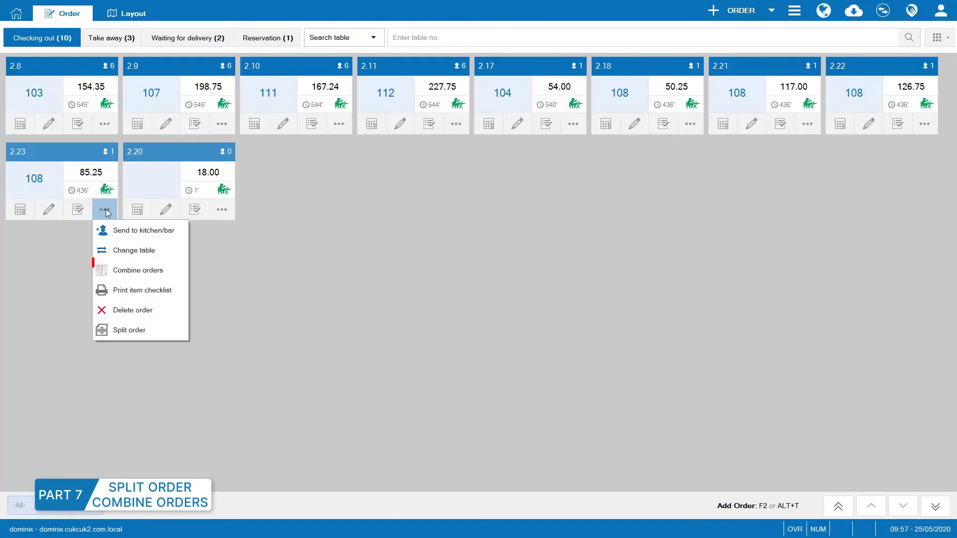
{"action": "left_click", "coordinate": [139, 268]}
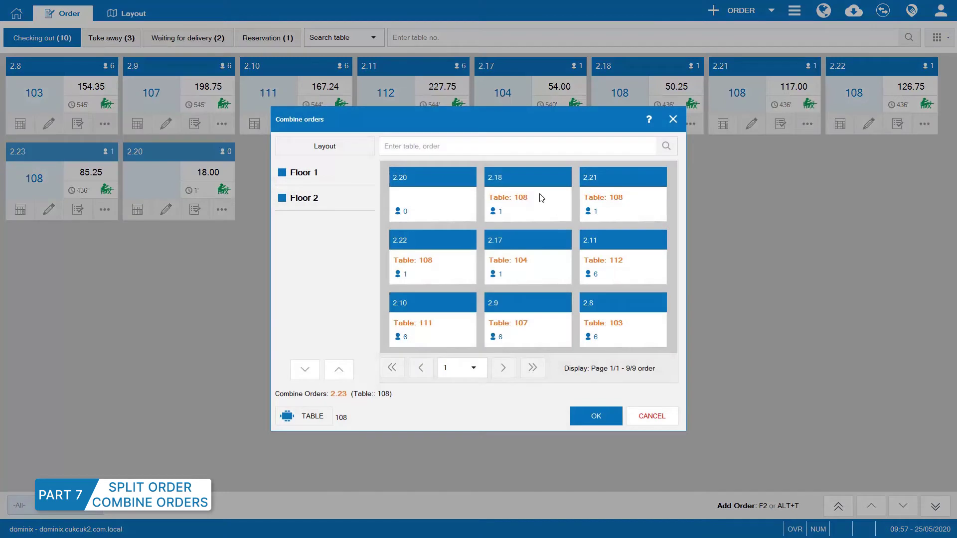
{"action": "left_click", "coordinate": [541, 198]}
{"action": "left_click", "coordinate": [611, 203]}
{"action": "left_click", "coordinate": [463, 262]}
{"action": "left_click", "coordinate": [558, 264]}
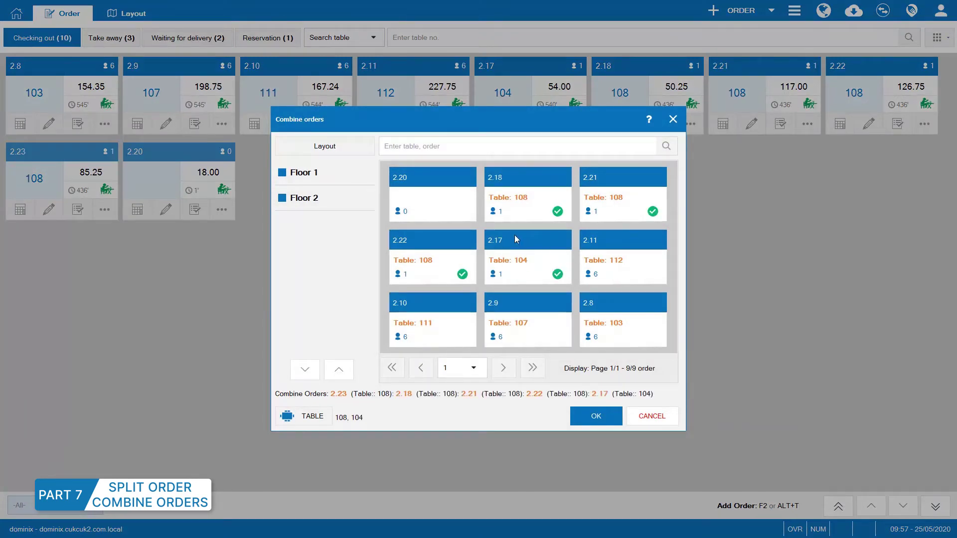
{"action": "left_click", "coordinate": [449, 208]}
{"action": "left_click", "coordinate": [449, 307]}
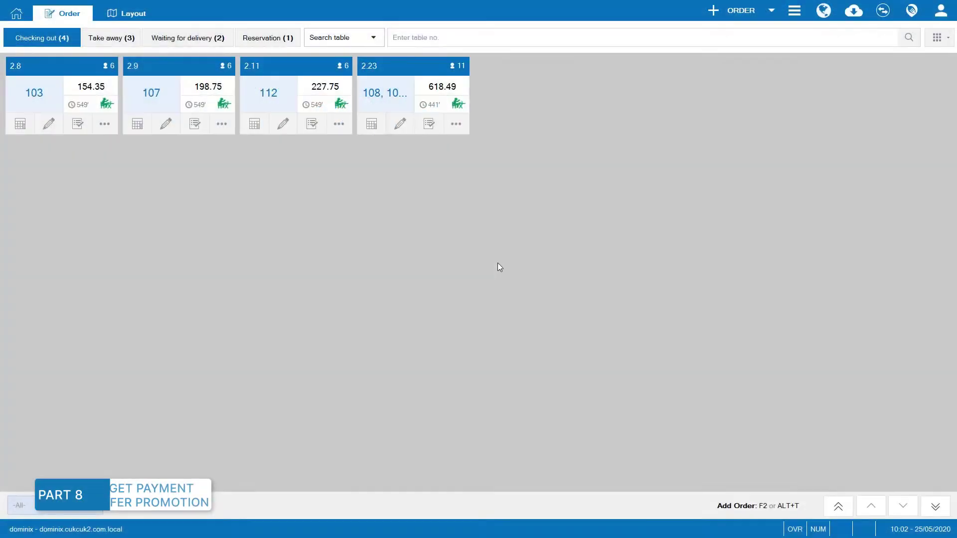
Open checkout for combined order 2.23 and pick a different guest.
{"action": "left_click", "coordinate": [319, 186]}
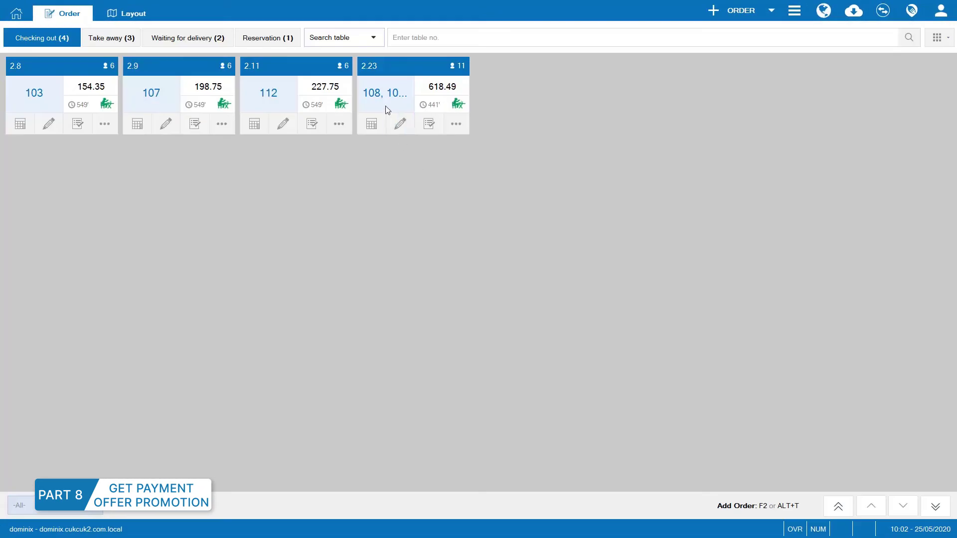
{"action": "left_click", "coordinate": [387, 110]}
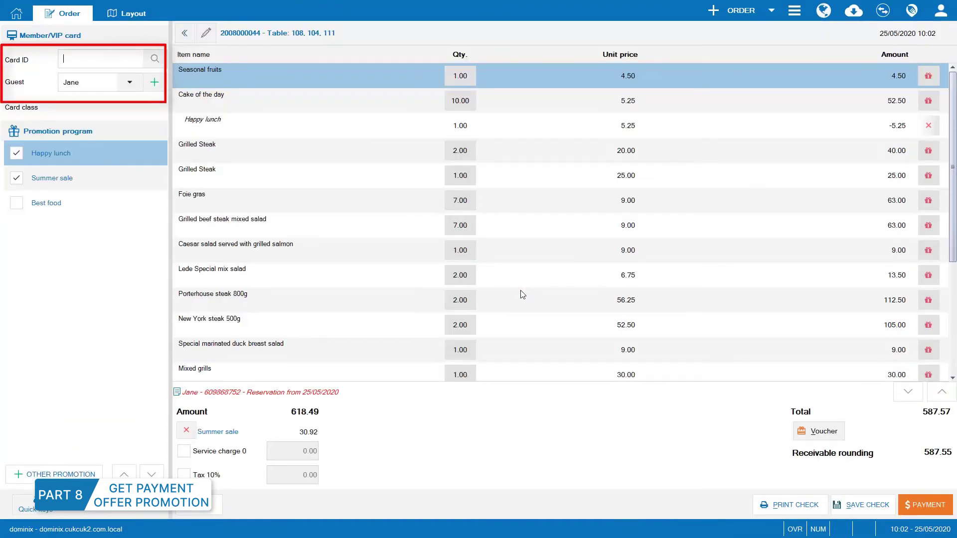
{"action": "left_click", "coordinate": [130, 82]}
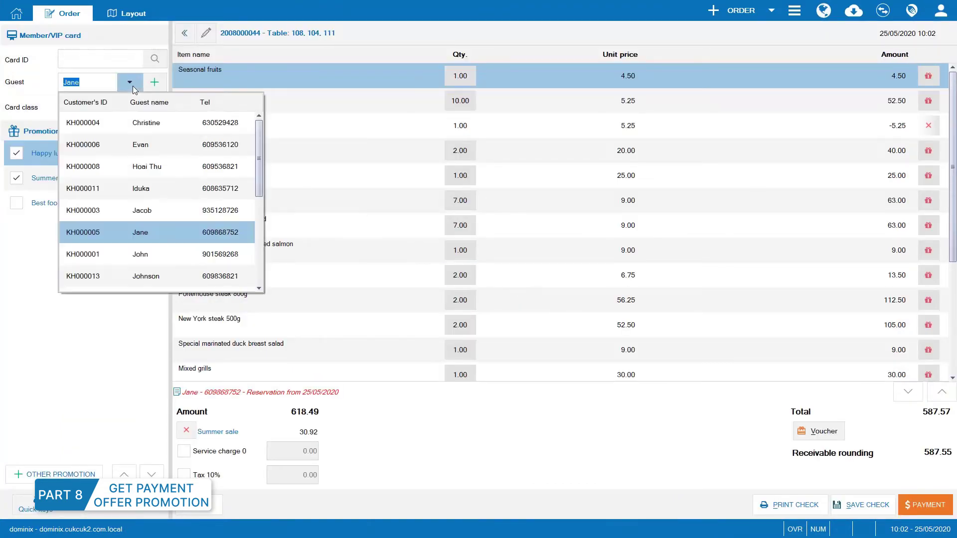
{"action": "left_click", "coordinate": [150, 209]}
Add a new guest with name and phone, and replace Summer sale with Best food.
{"action": "left_click", "coordinate": [154, 82]}
{"action": "type", "text": "Mike"}
{"action": "key", "text": "Tab"}
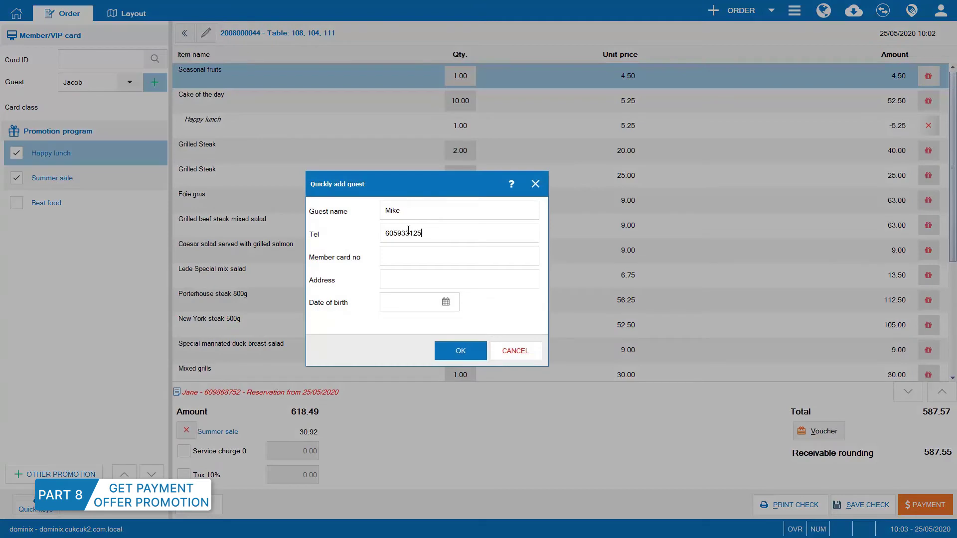
{"action": "left_click", "coordinate": [446, 347]}
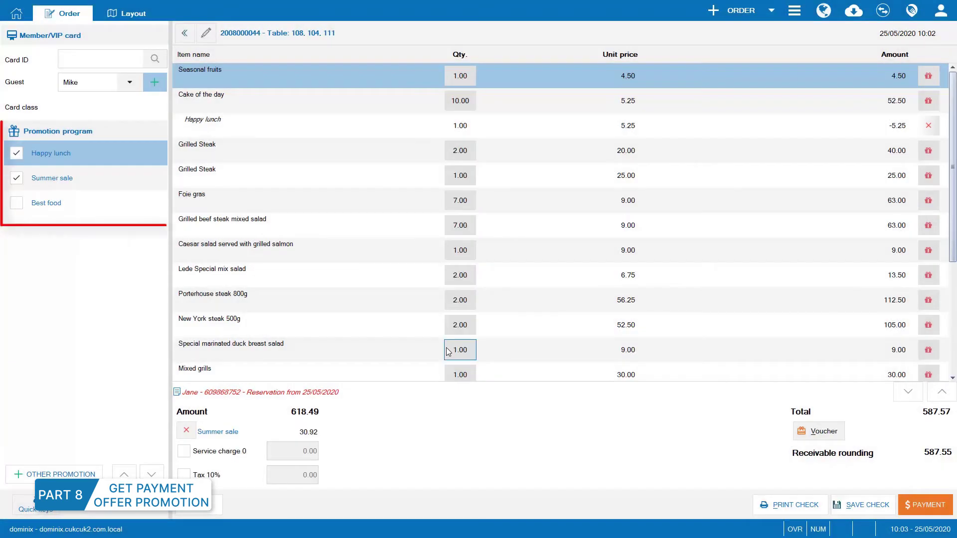
{"action": "left_click", "coordinate": [16, 204]}
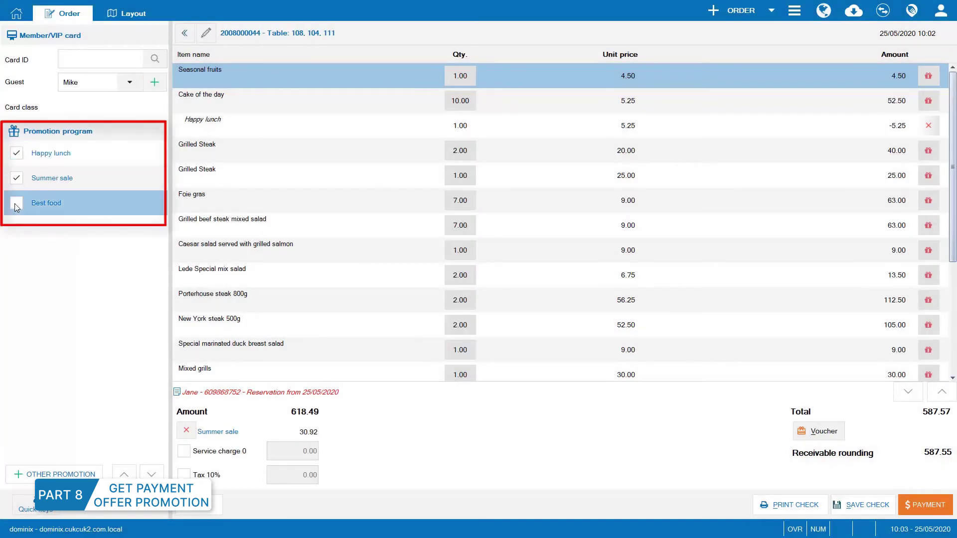
{"action": "left_click", "coordinate": [457, 294]}
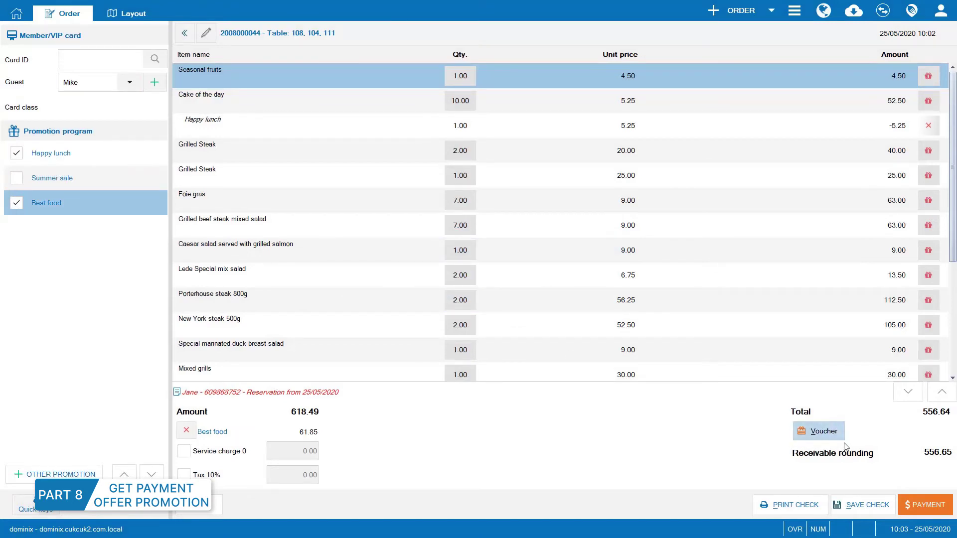
Apply a 20.00 Summer sale voucher to the order.
{"action": "left_click", "coordinate": [827, 433]}
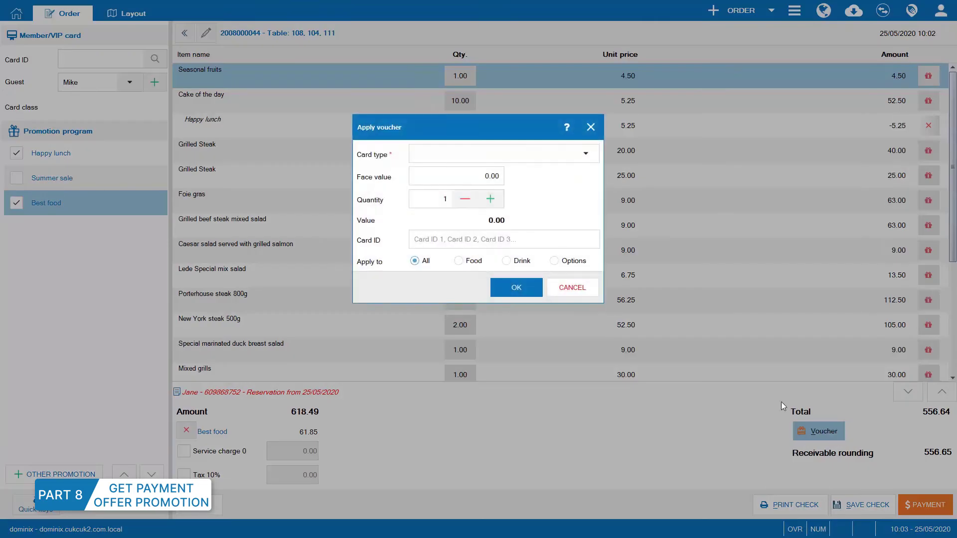
{"action": "left_click", "coordinate": [585, 155]}
{"action": "left_click", "coordinate": [448, 171]}
{"action": "left_click", "coordinate": [513, 286]}
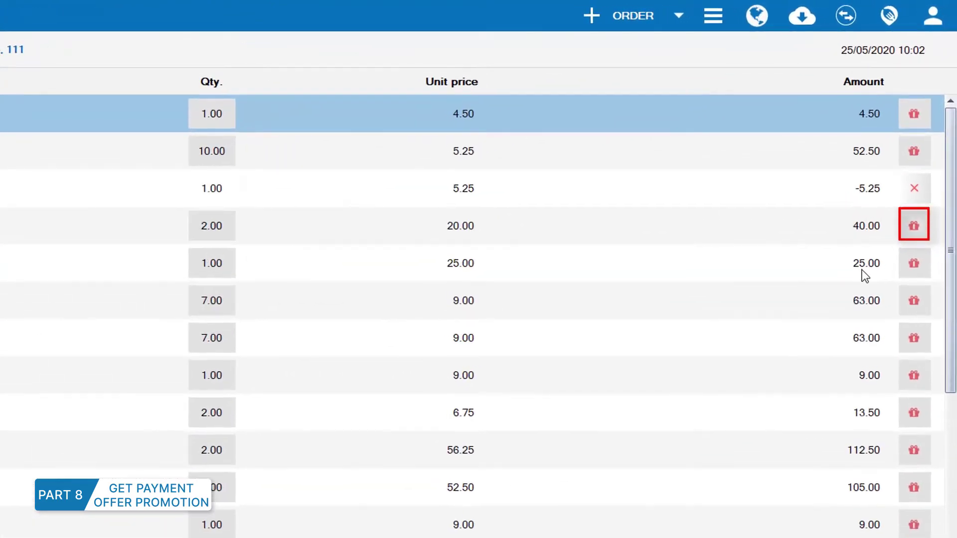
Give the Grilled Steak line a 10% discount with reason Member.
{"action": "left_click", "coordinate": [913, 226]}
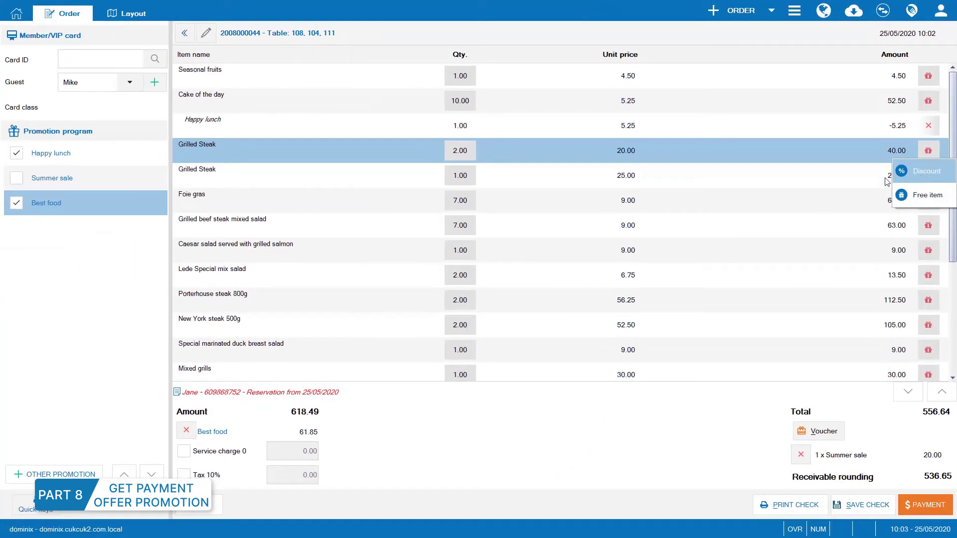
{"action": "left_click", "coordinate": [901, 171]}
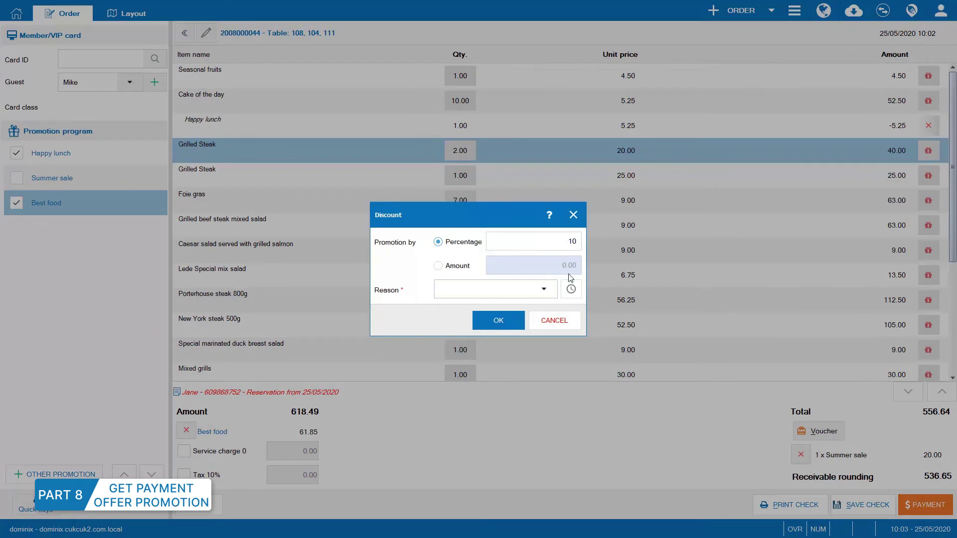
{"action": "left_click", "coordinate": [542, 290]}
{"action": "left_click", "coordinate": [519, 310]}
{"action": "left_click", "coordinate": [521, 315]}
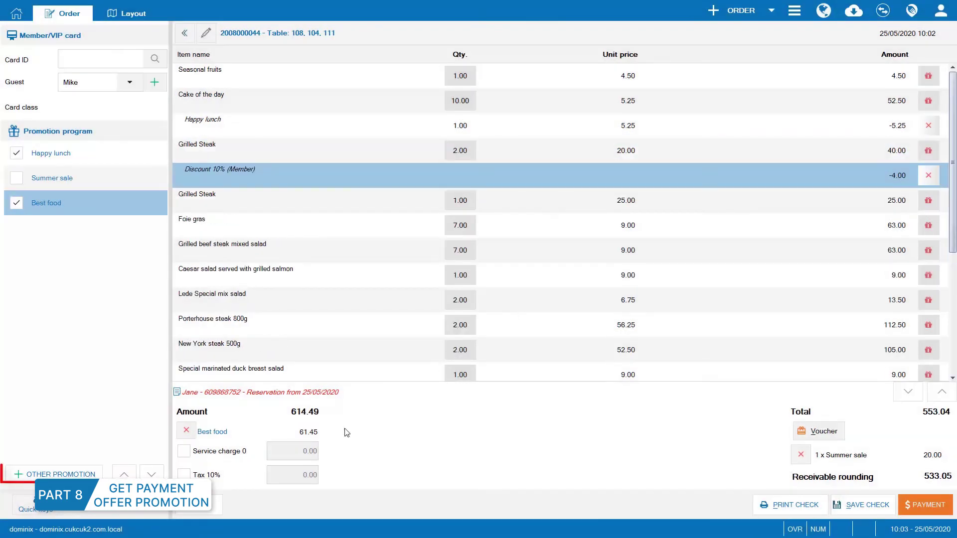
Replace the existing promotion with a 20% Member discount on the whole order.
{"action": "left_click", "coordinate": [50, 474]}
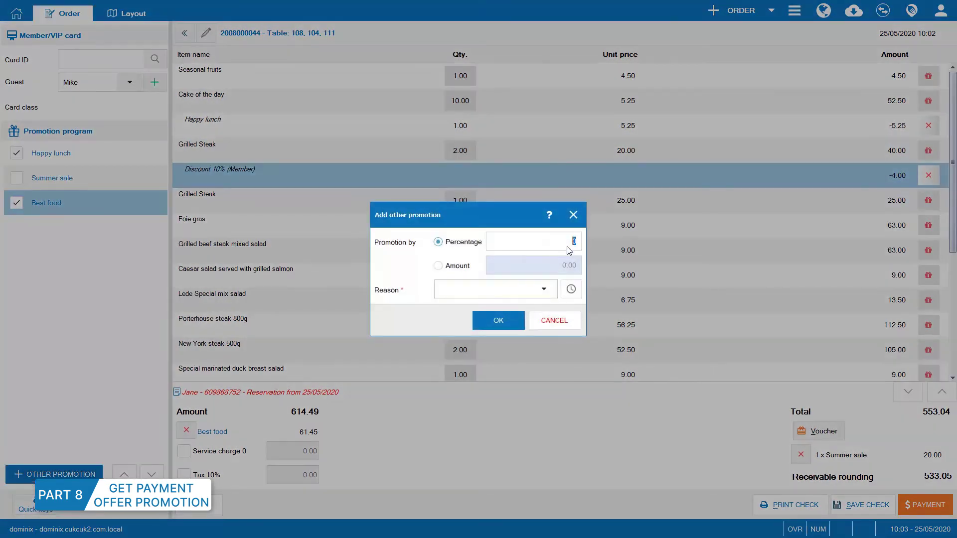
{"action": "type", "text": "20"}
{"action": "left_click", "coordinate": [551, 292]}
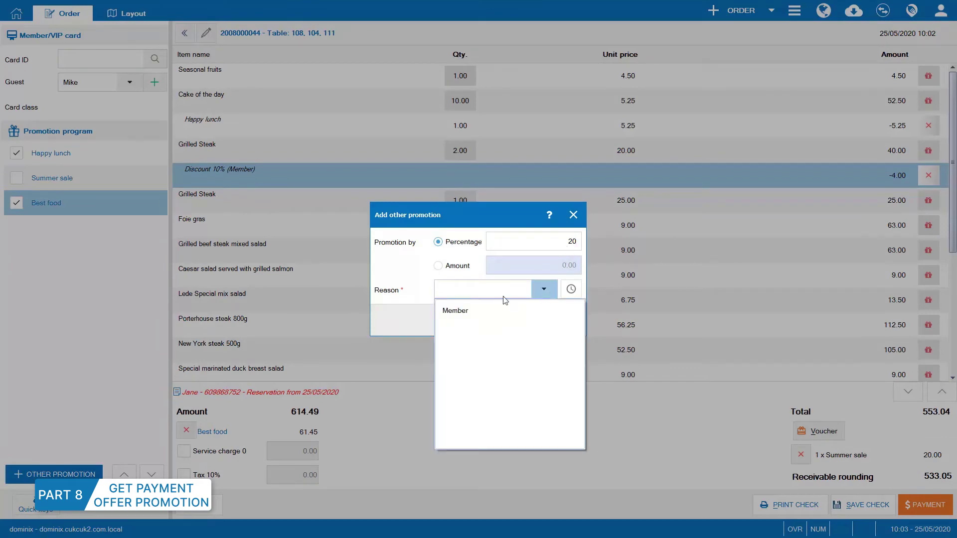
{"action": "left_click", "coordinate": [503, 308]}
{"action": "left_click", "coordinate": [496, 319]}
{"action": "left_click", "coordinate": [473, 295]}
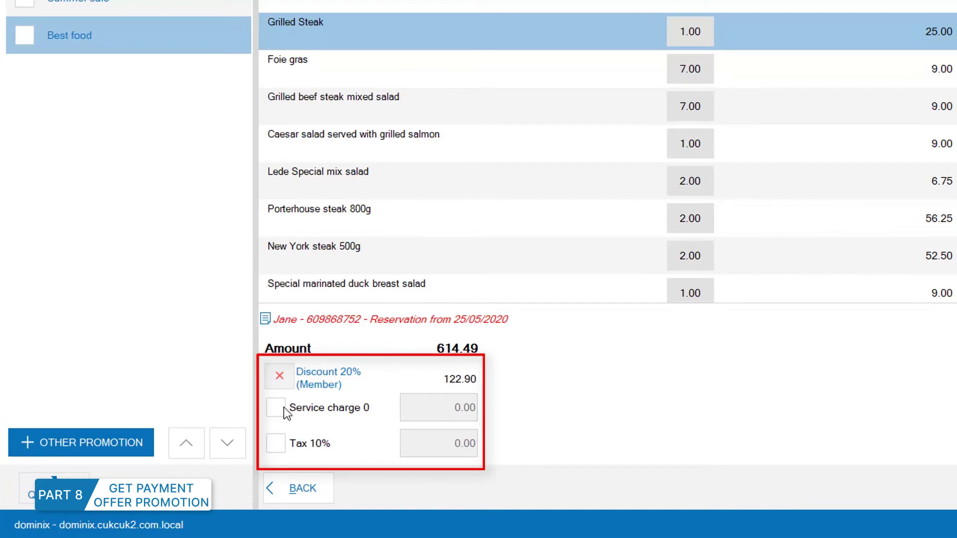
Add a 25.00 service charge and 10% tax, then print the check.
{"action": "left_click", "coordinate": [279, 407]}
{"action": "left_click", "coordinate": [471, 414]}
{"action": "type", "text": "25"}
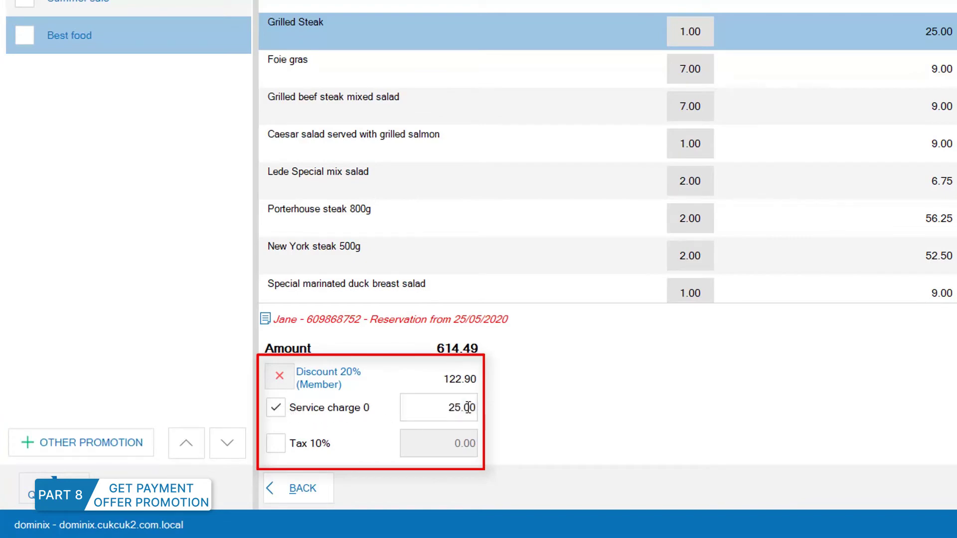
{"action": "left_click", "coordinate": [275, 443]}
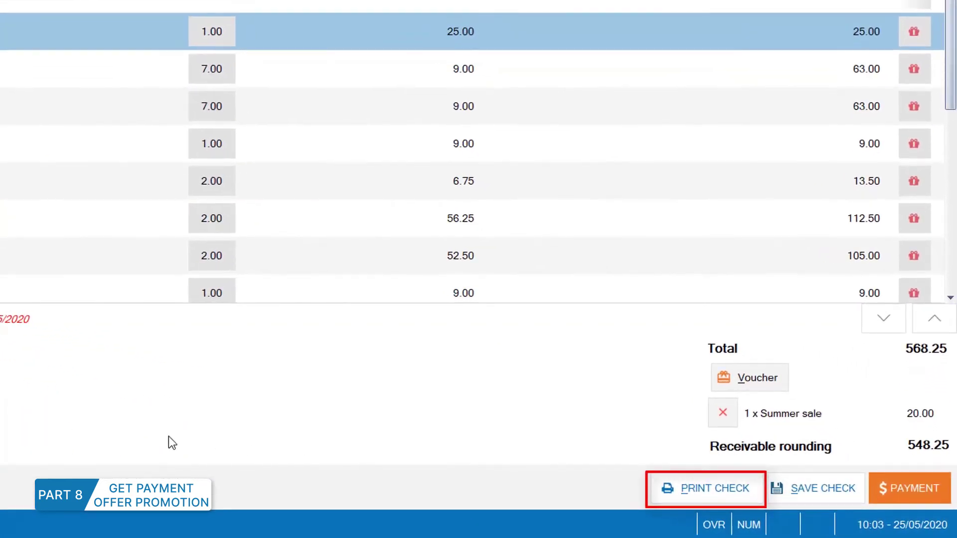
{"action": "left_click", "coordinate": [749, 494]}
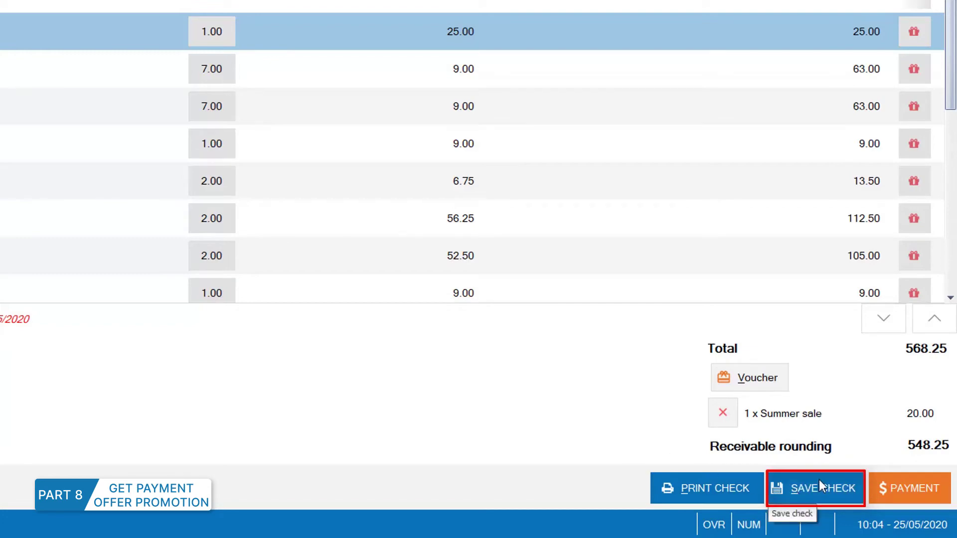
{"action": "left_click", "coordinate": [907, 489]}
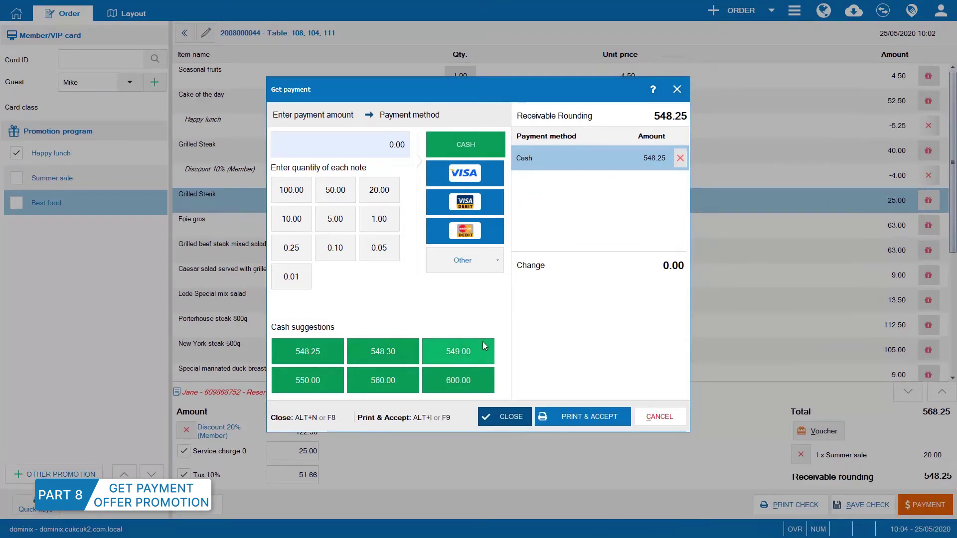
Swap the suggested 549.00 cash payment for a cash amount entered with note keys.
{"action": "left_click", "coordinate": [461, 345]}
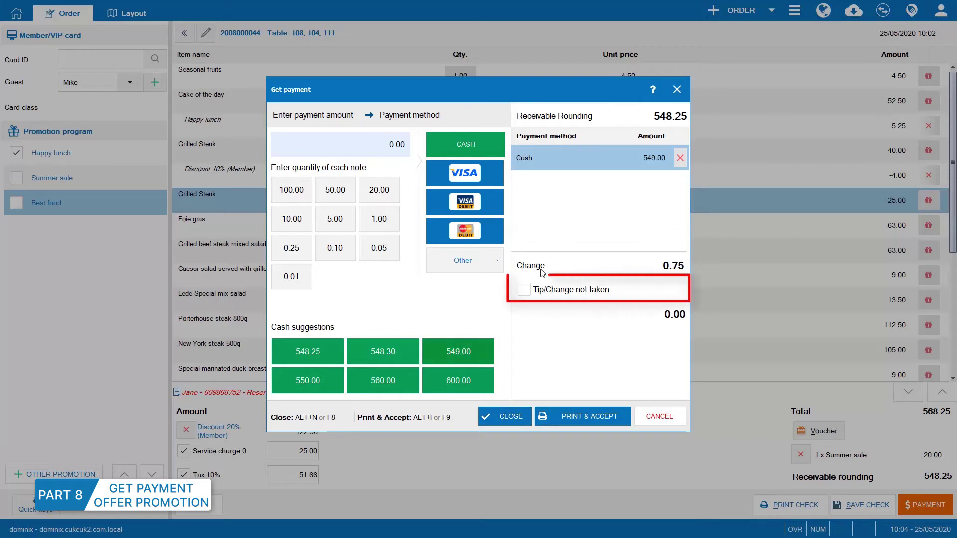
{"action": "left_click", "coordinate": [524, 290]}
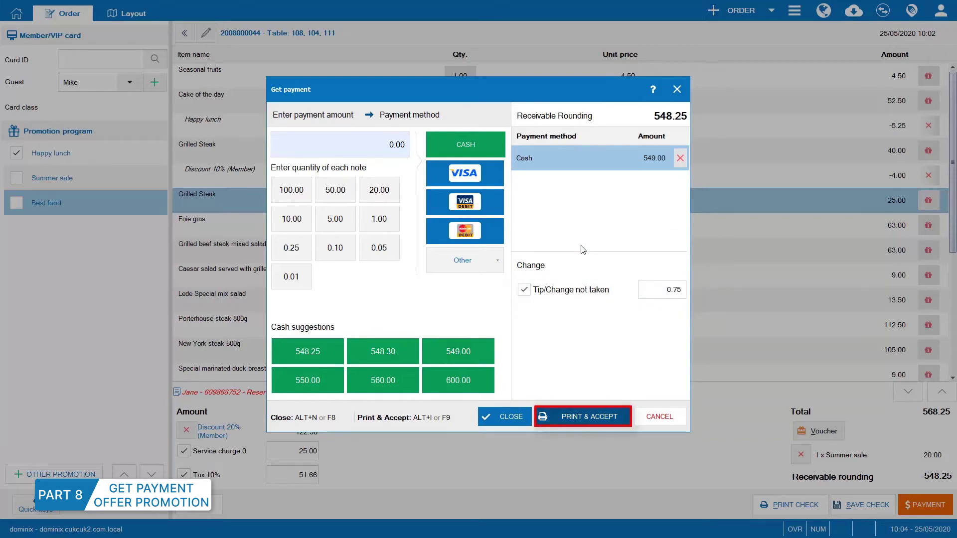
{"action": "left_click", "coordinate": [679, 159]}
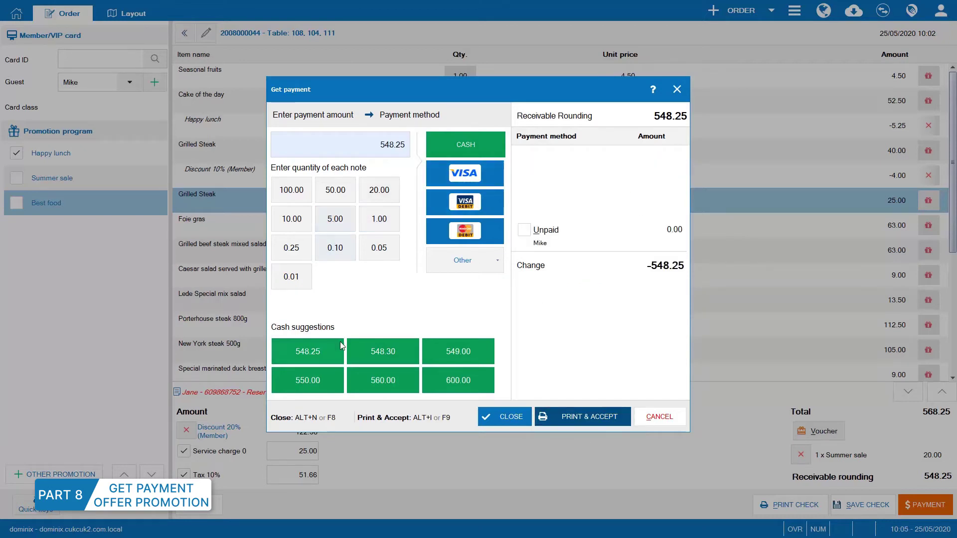
{"action": "double_click", "coordinate": [292, 194]}
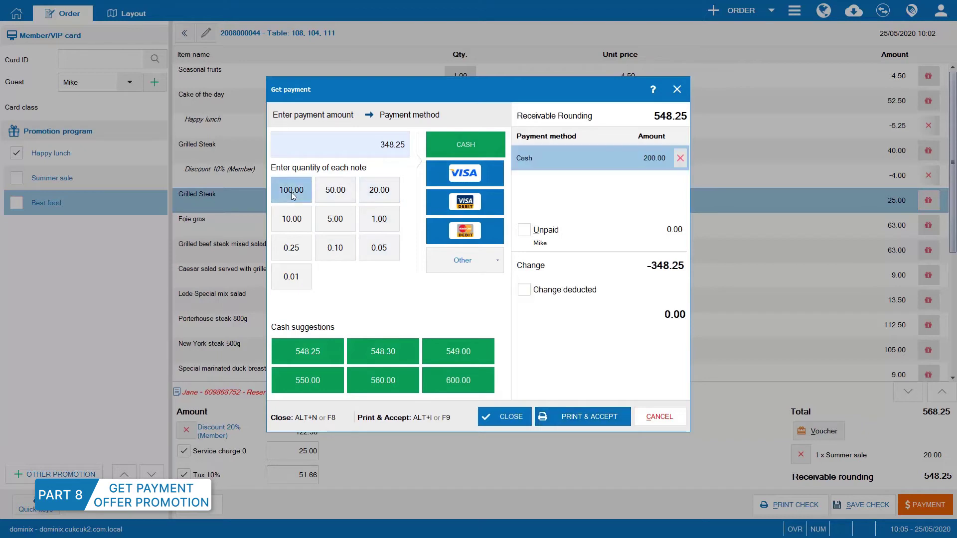
{"action": "left_click", "coordinate": [462, 144]}
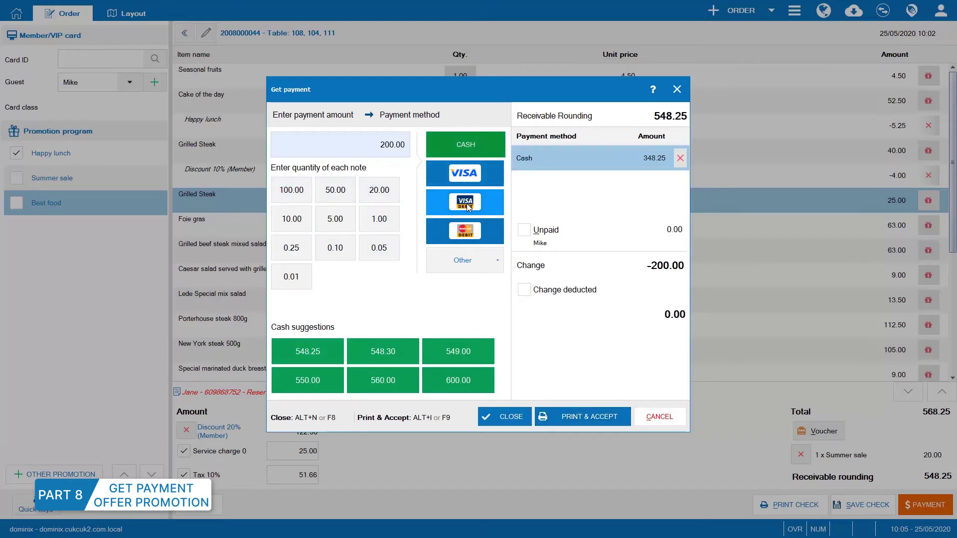
Add a 155.00 VISA Debit card payment.
{"action": "left_click", "coordinate": [466, 203]}
{"action": "left_click", "coordinate": [417, 308]}
{"action": "left_click", "coordinate": [458, 280]}
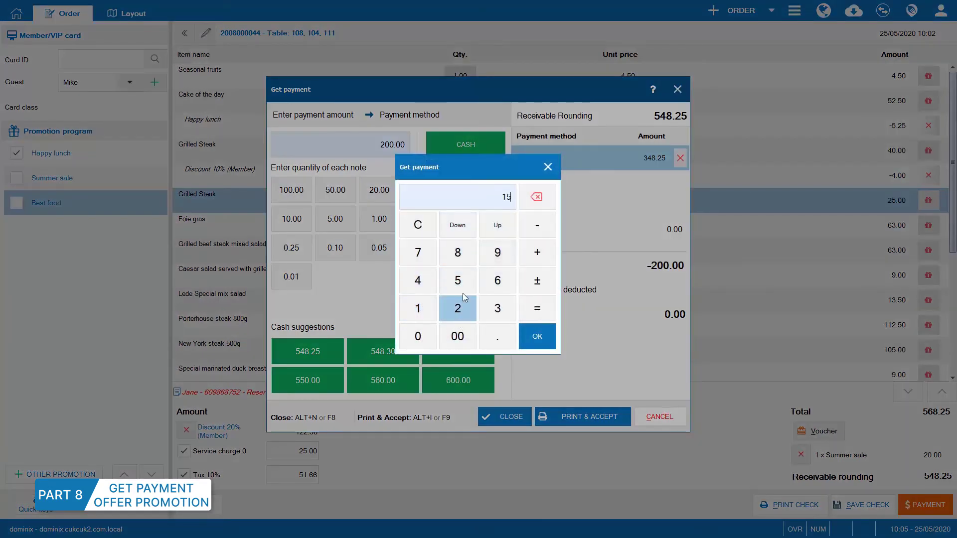
{"action": "left_click", "coordinate": [458, 284]}
{"action": "left_click", "coordinate": [521, 327]}
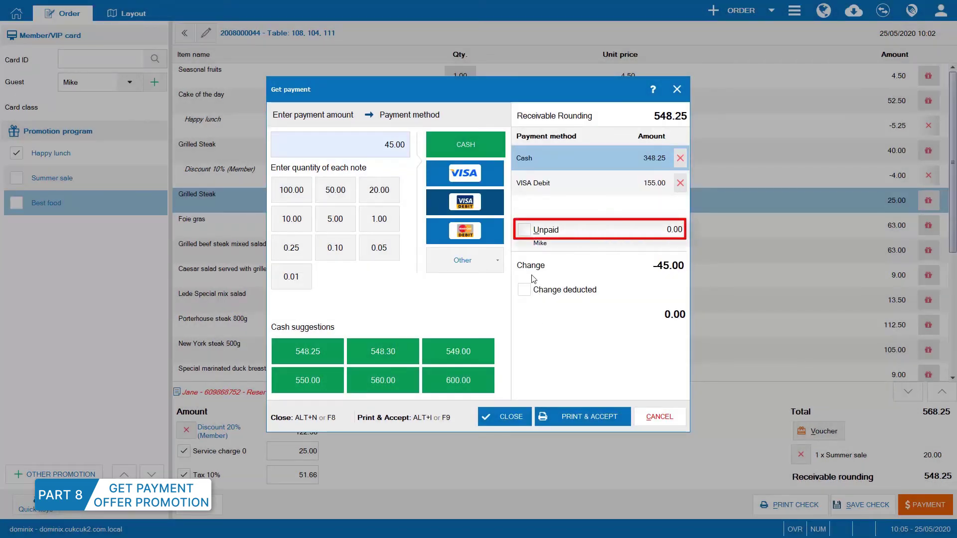
Record the remaining 40.00 as guest debt, deduct the 5.00 change, and close.
{"action": "left_click", "coordinate": [523, 230]}
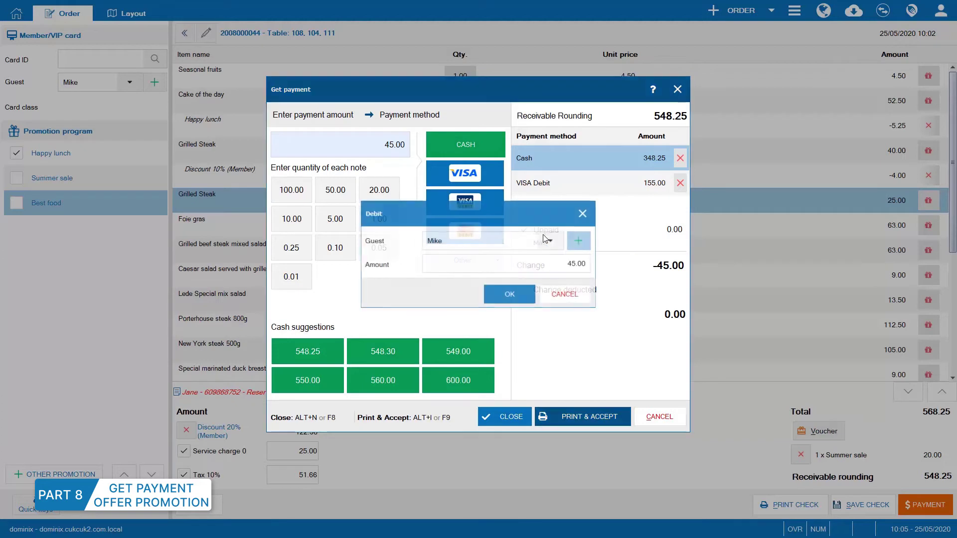
{"action": "left_click", "coordinate": [507, 293]}
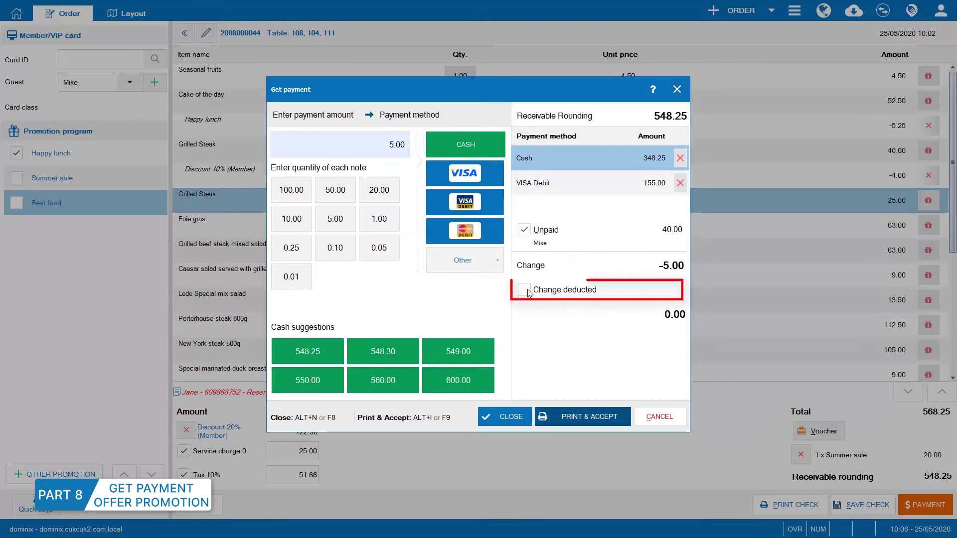
{"action": "left_click", "coordinate": [524, 290]}
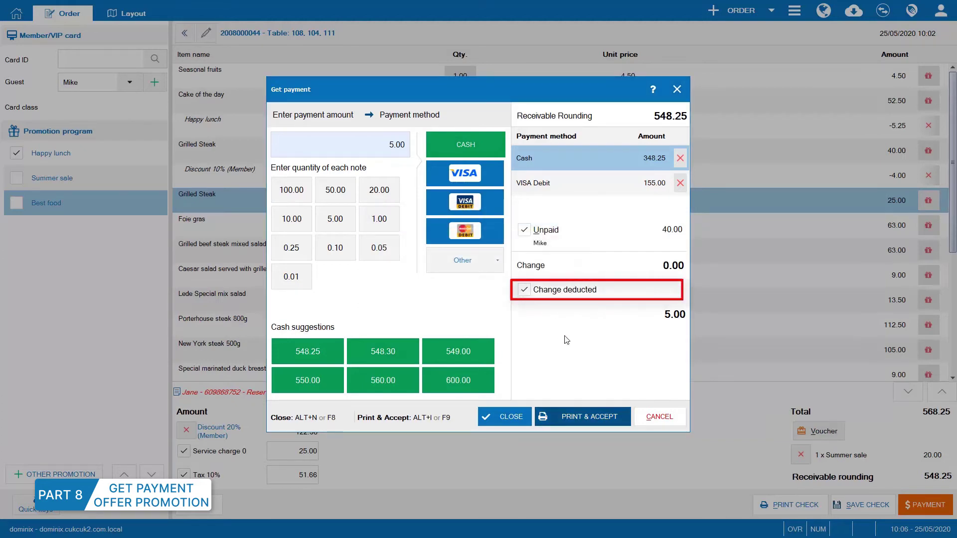
{"action": "left_click", "coordinate": [519, 418]}
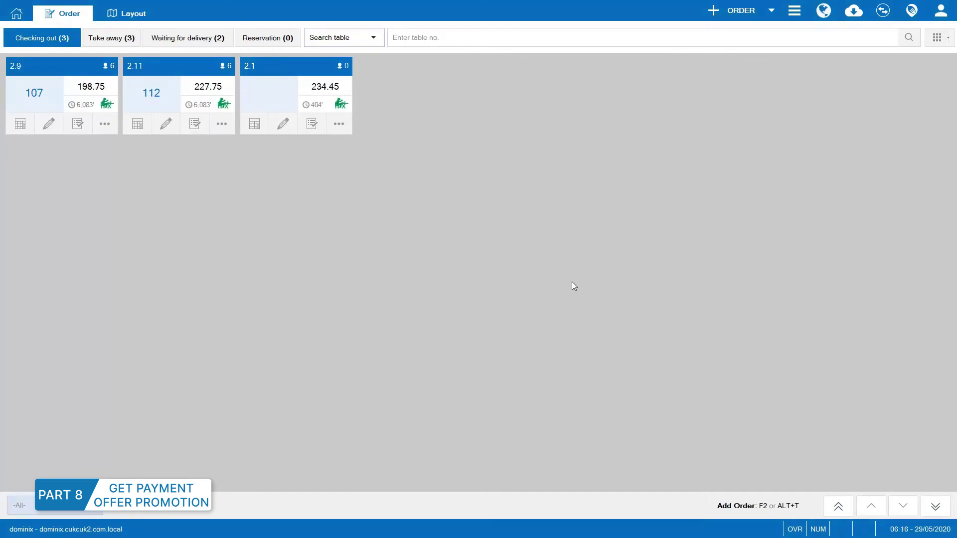
In Collect debt, search guests for 'e' and pick the first guest.
{"action": "left_click", "coordinate": [793, 10]}
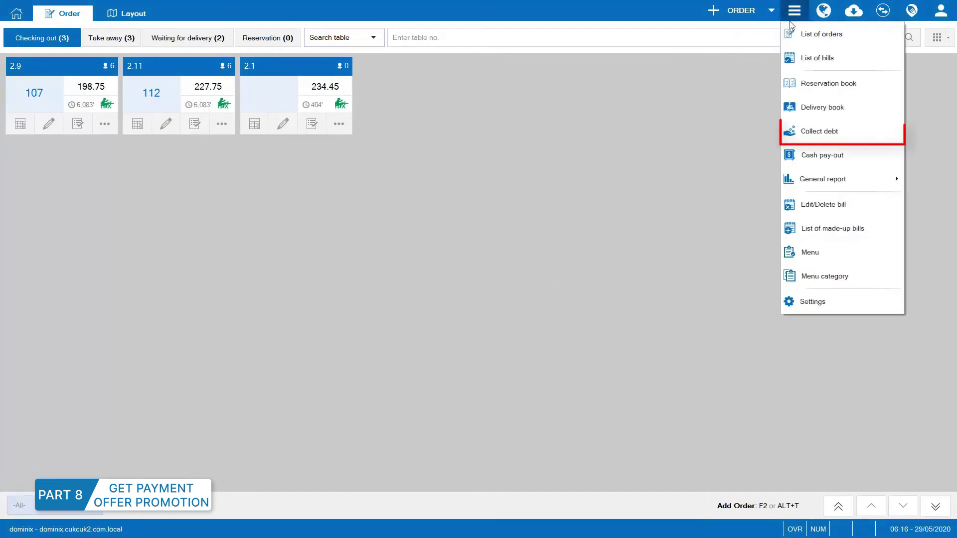
{"action": "left_click", "coordinate": [813, 130]}
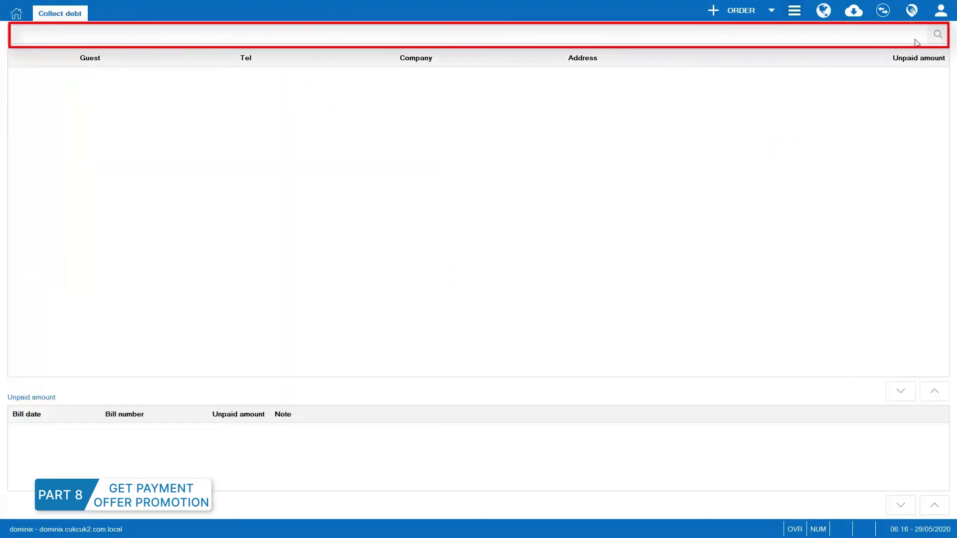
{"action": "type", "text": "e"}
{"action": "left_click", "coordinate": [931, 36]}
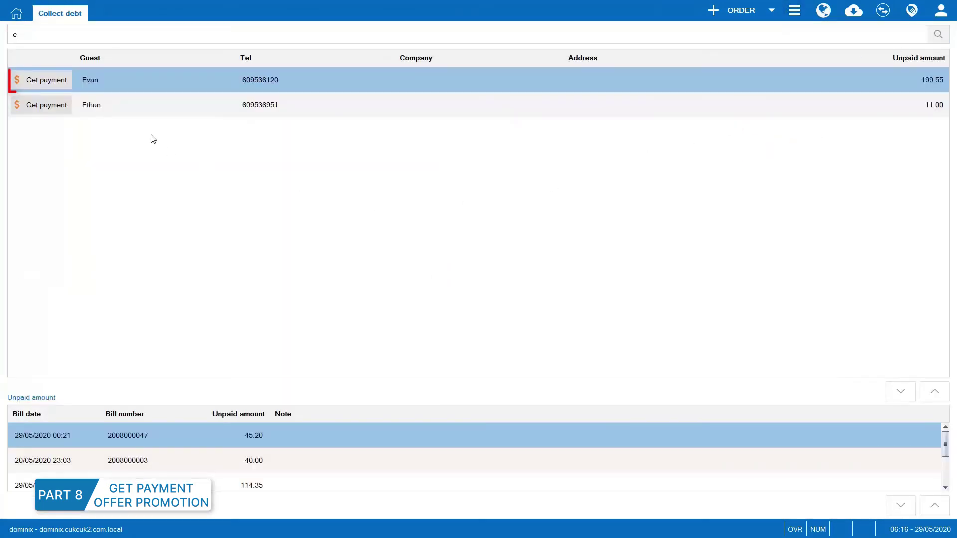
{"action": "left_click", "coordinate": [59, 86]}
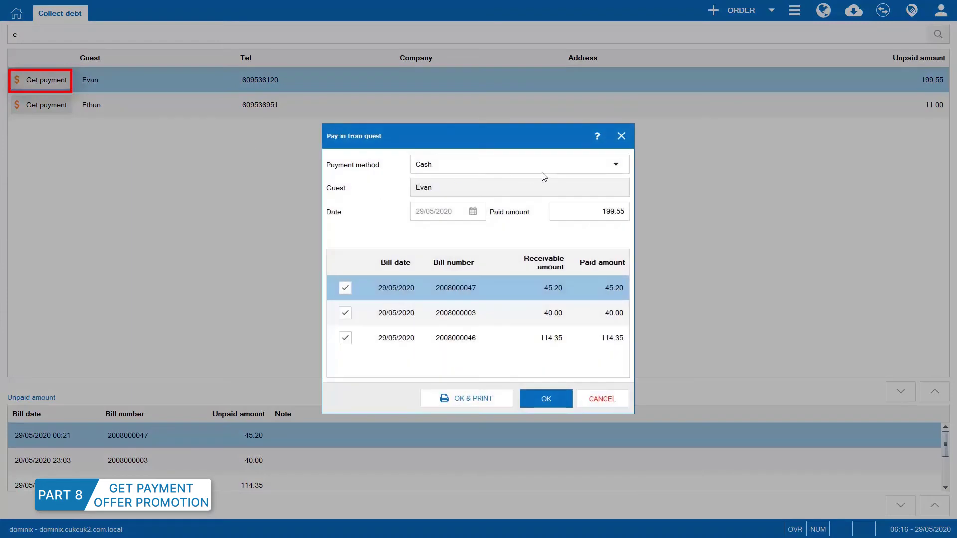
Pay 170.00 by VISA toward the guest's debt, unticking the second and third bills.
{"action": "left_click", "coordinate": [593, 169]}
{"action": "left_click", "coordinate": [548, 202]}
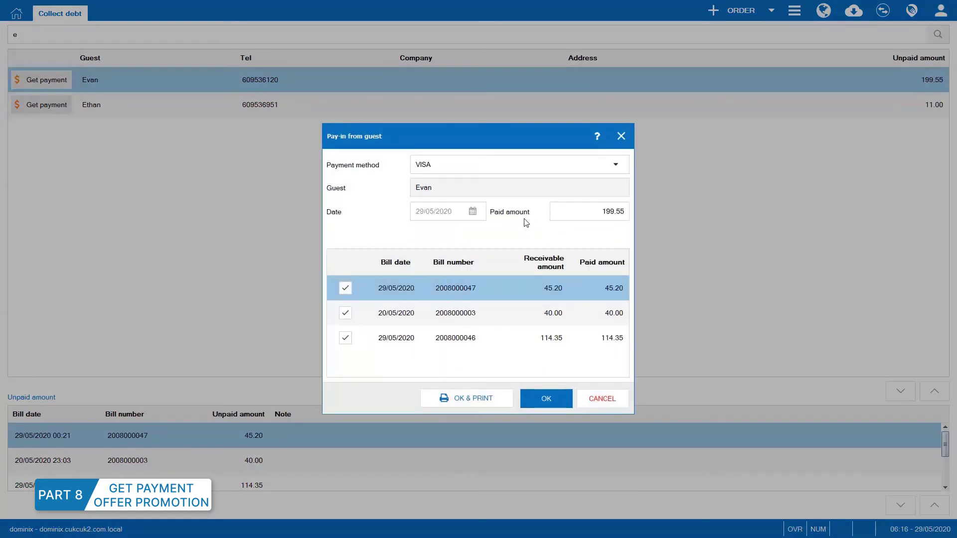
{"action": "left_click", "coordinate": [345, 338]}
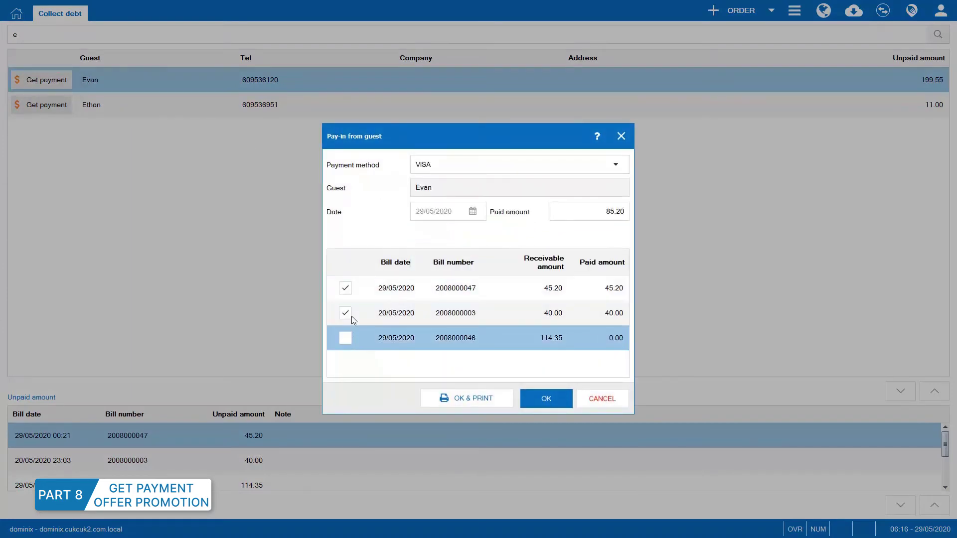
{"action": "left_click", "coordinate": [351, 313]}
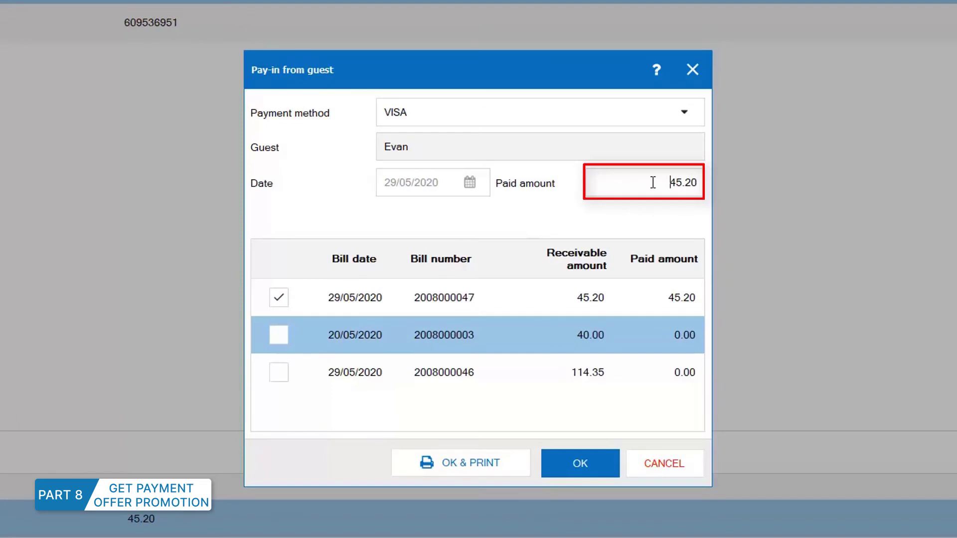
{"action": "left_click_drag", "start_coordinate": [651, 179], "coordinate": [691, 221]}
{"action": "type", "text": "170"}
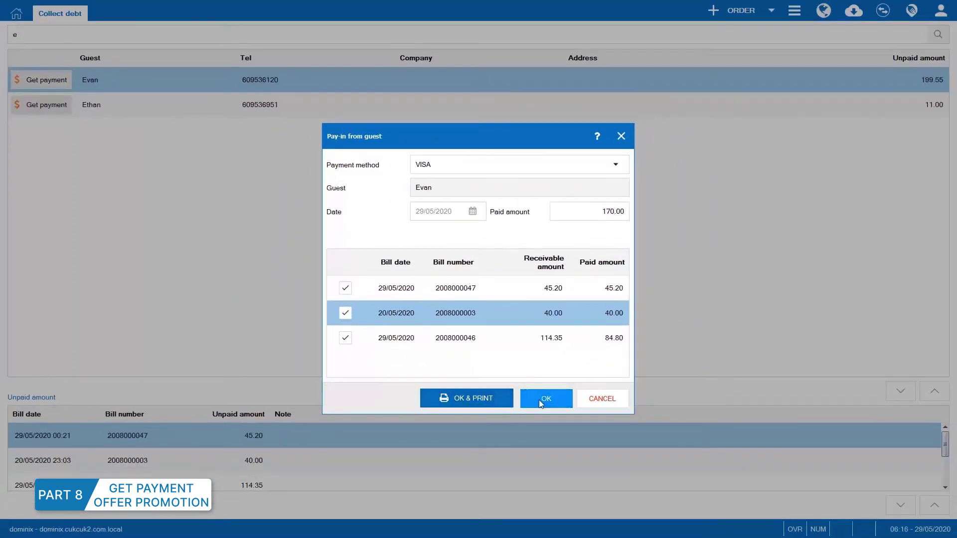
{"action": "left_click", "coordinate": [539, 399]}
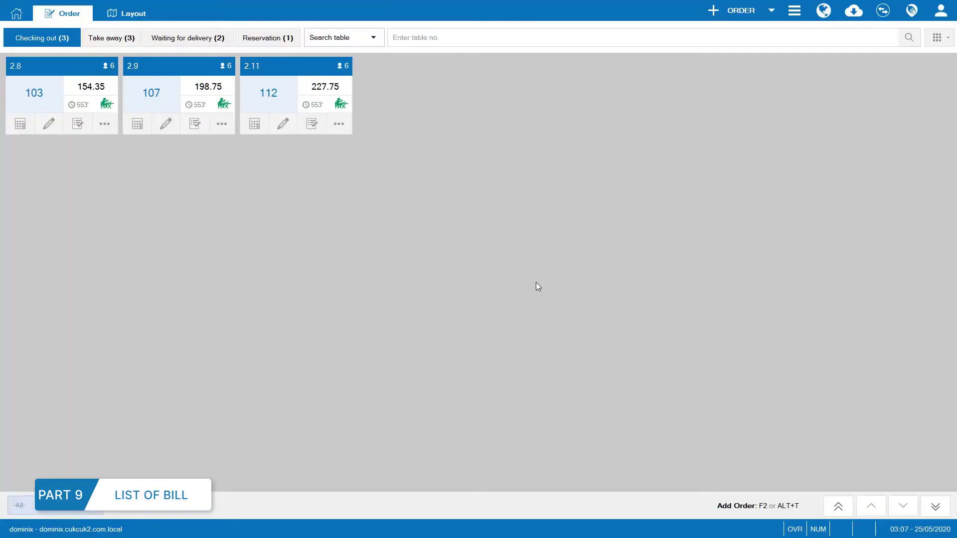
{"action": "left_click", "coordinate": [794, 10]}
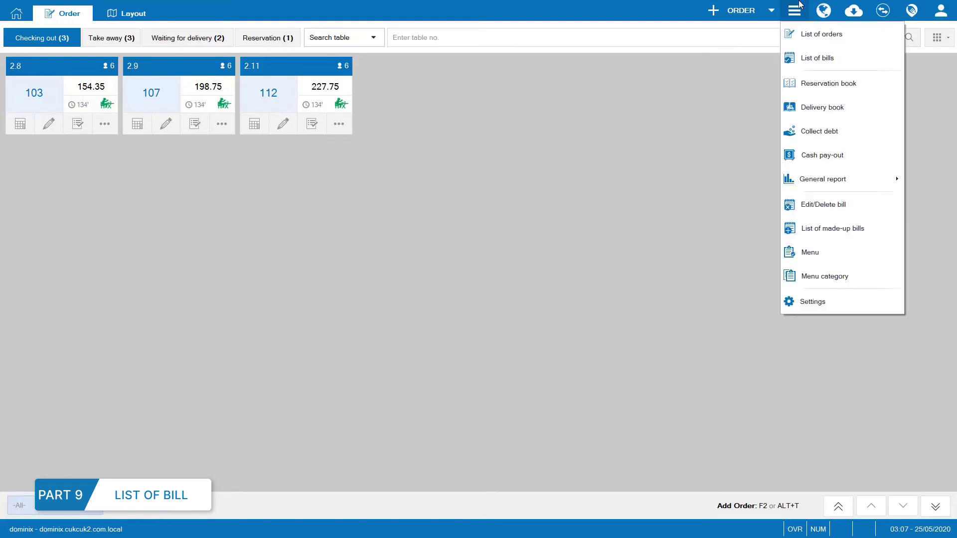
{"action": "left_click", "coordinate": [808, 60]}
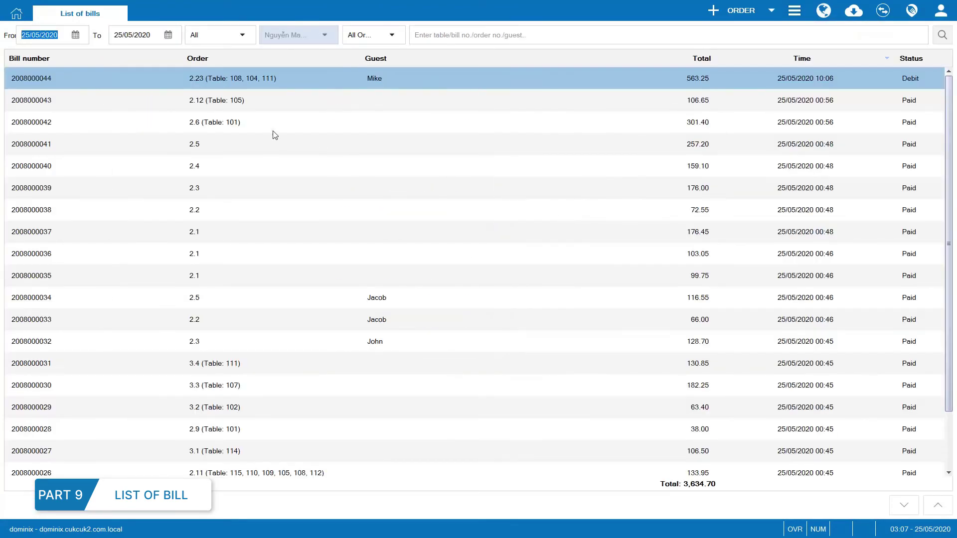
{"action": "left_click", "coordinate": [348, 125]}
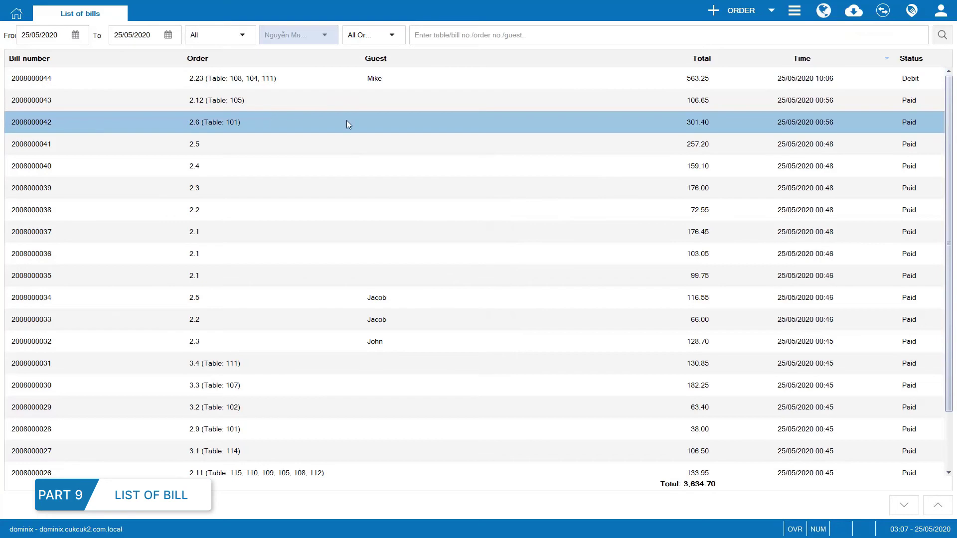
{"action": "double_click", "coordinate": [487, 130]}
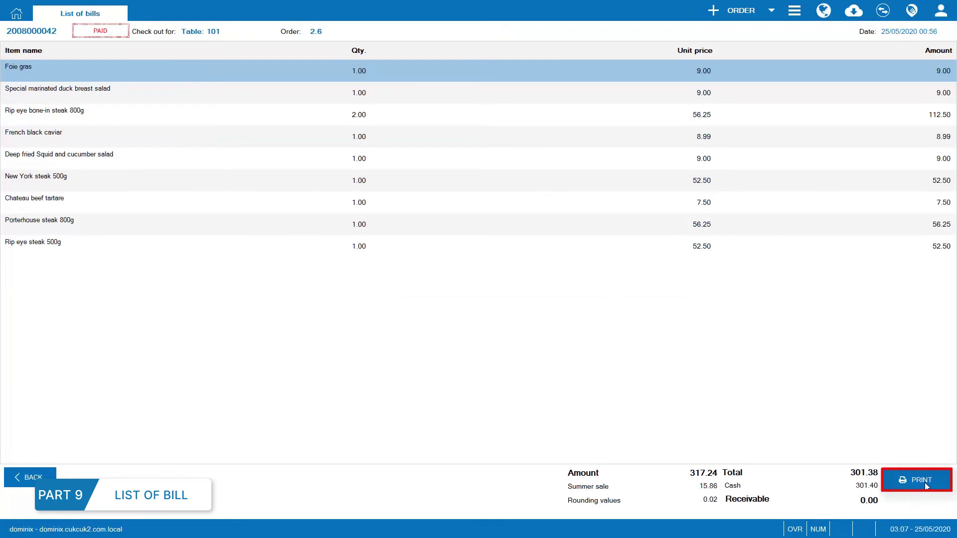
{"action": "key", "text": "Escape"}
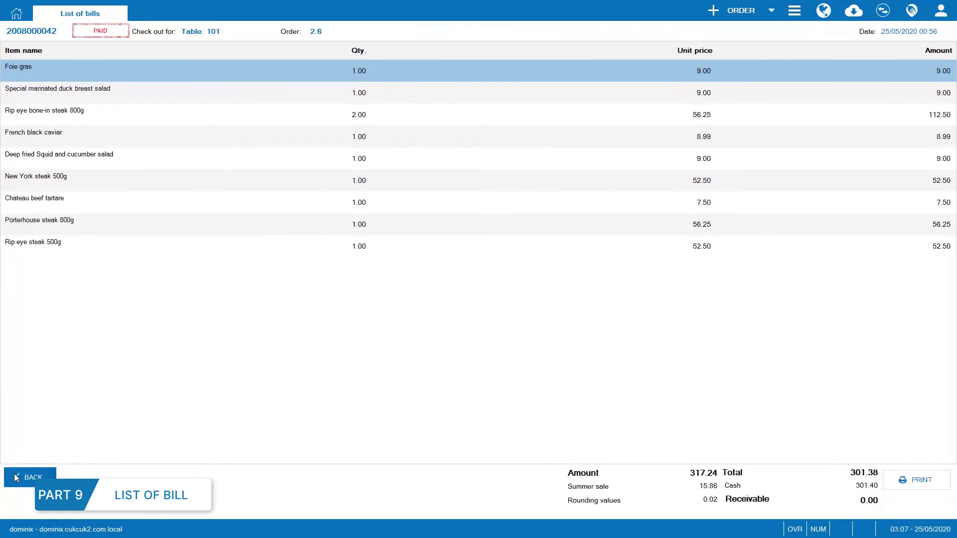
{"action": "left_click", "coordinate": [797, 9]}
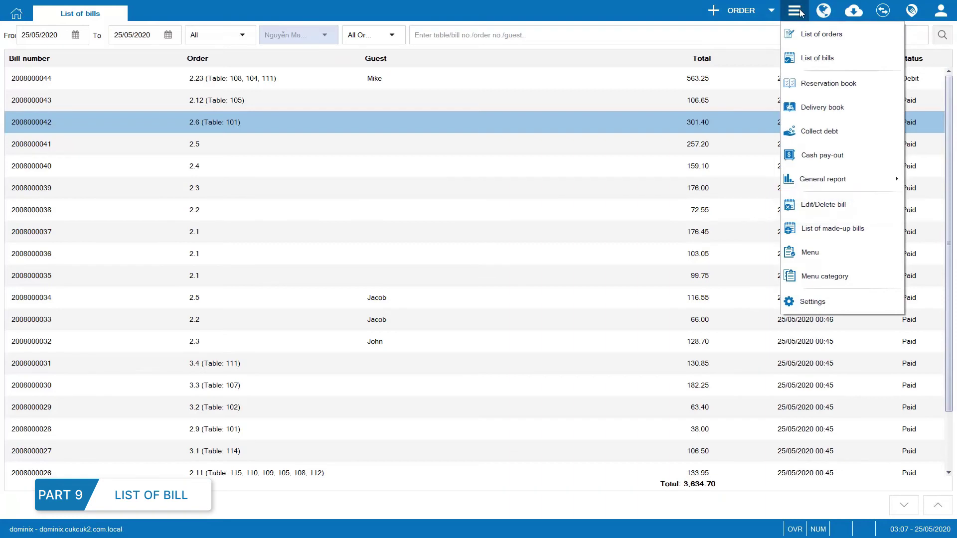
{"action": "left_click", "coordinate": [825, 207]}
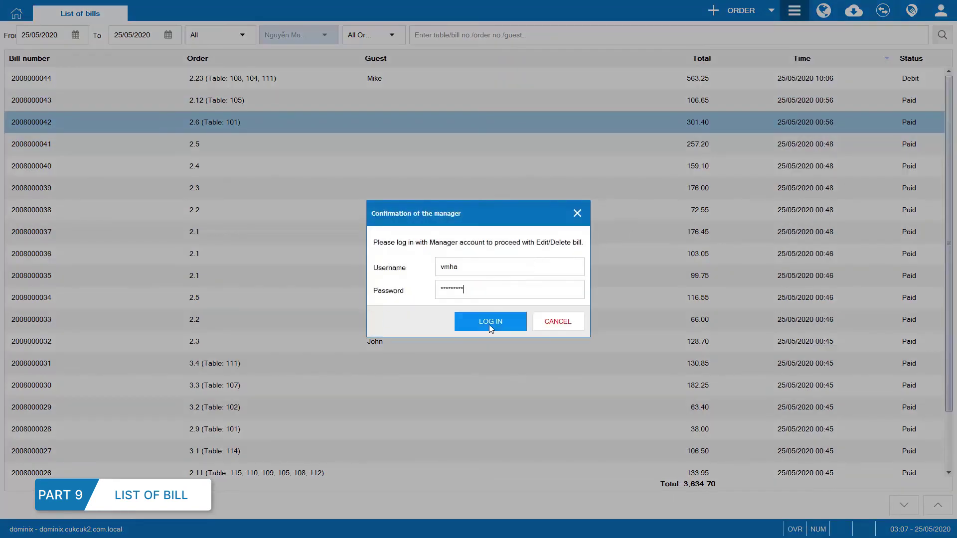
{"action": "left_click", "coordinate": [490, 323]}
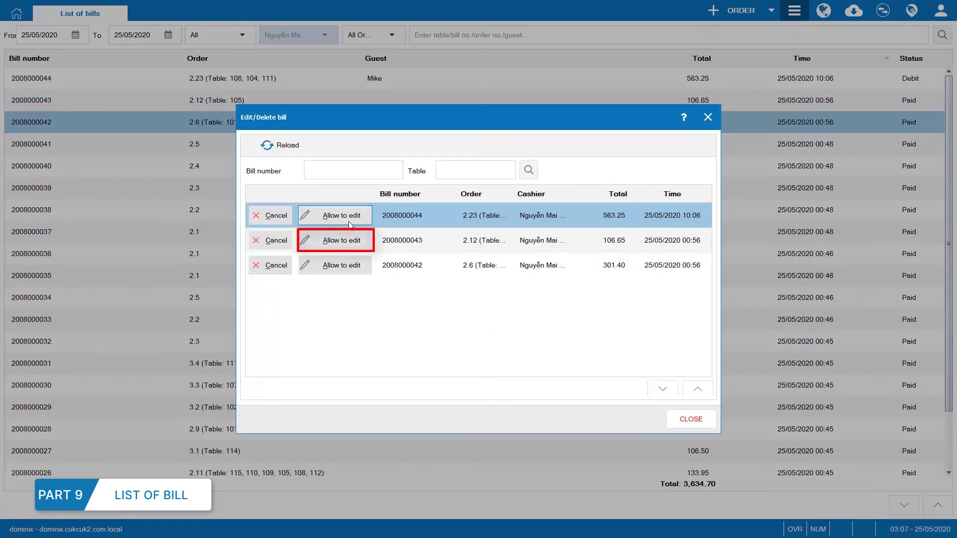
{"action": "left_click", "coordinate": [349, 238]}
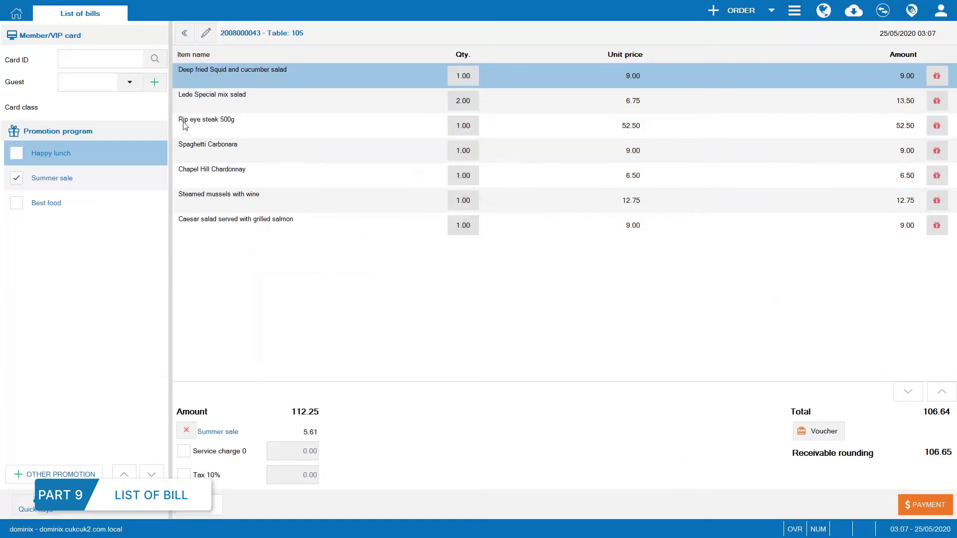
{"action": "left_click", "coordinate": [129, 82]}
{"action": "left_click", "coordinate": [116, 169]}
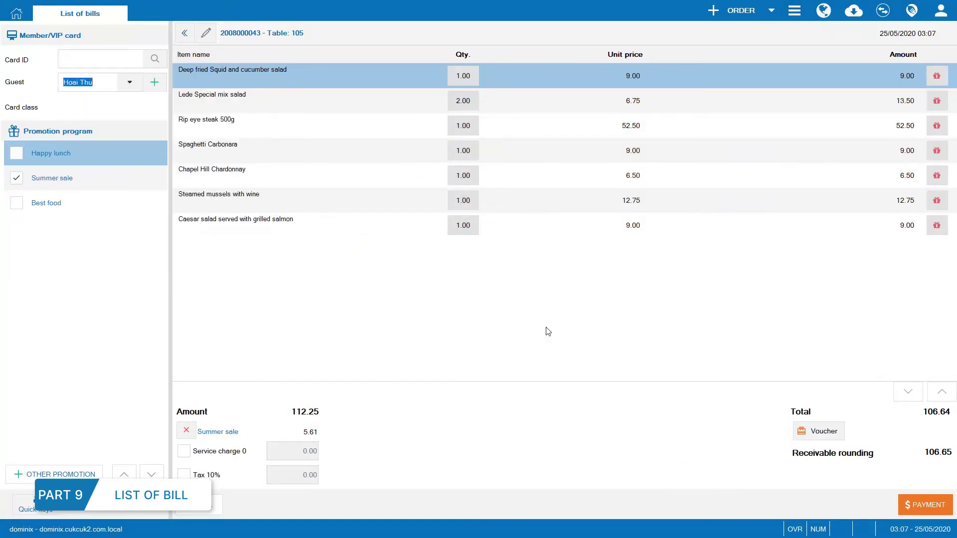
{"action": "left_click", "coordinate": [183, 451]}
{"action": "left_click", "coordinate": [184, 475]}
{"action": "left_click", "coordinate": [924, 504]}
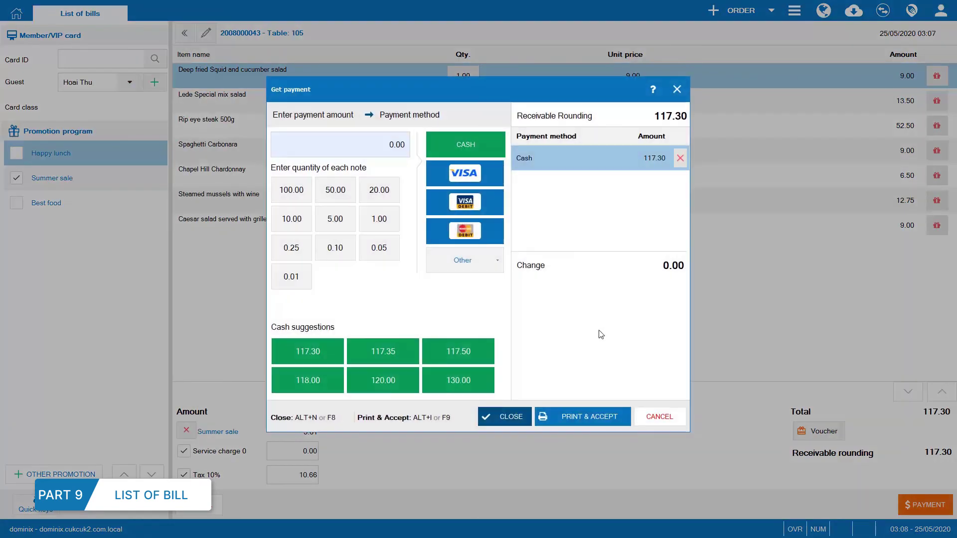
{"action": "left_click", "coordinate": [464, 202]}
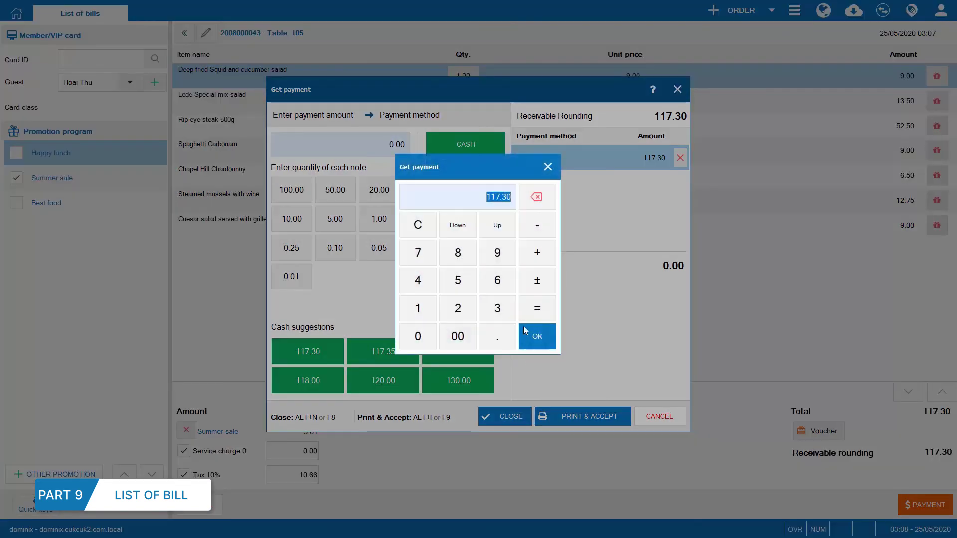
{"action": "left_click", "coordinate": [524, 336]}
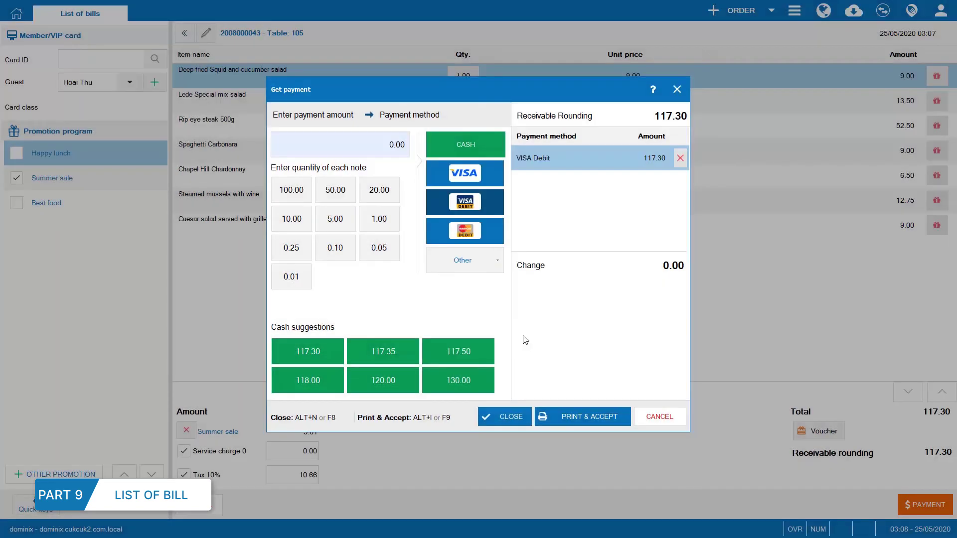
{"action": "left_click", "coordinate": [575, 417]}
{"action": "left_click", "coordinate": [794, 10]}
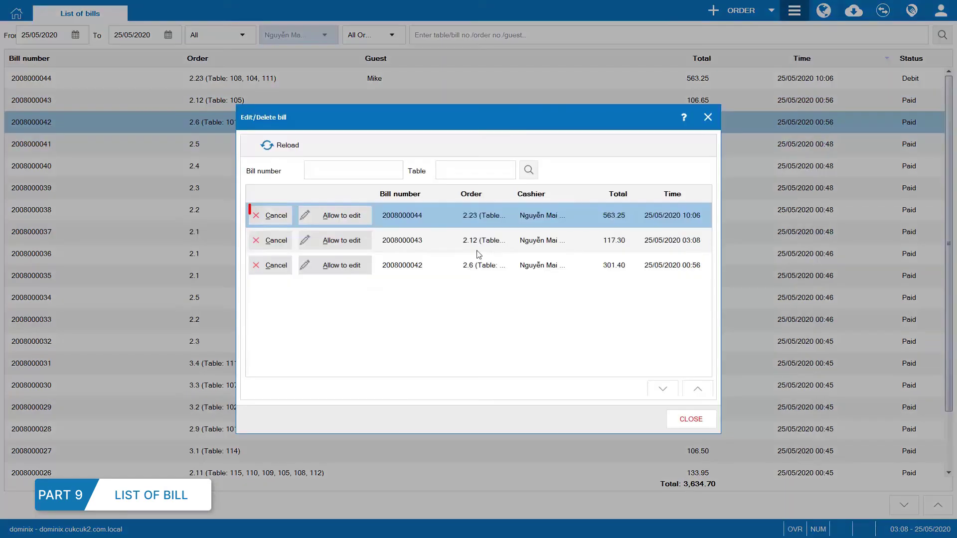
{"action": "left_click", "coordinate": [272, 216]}
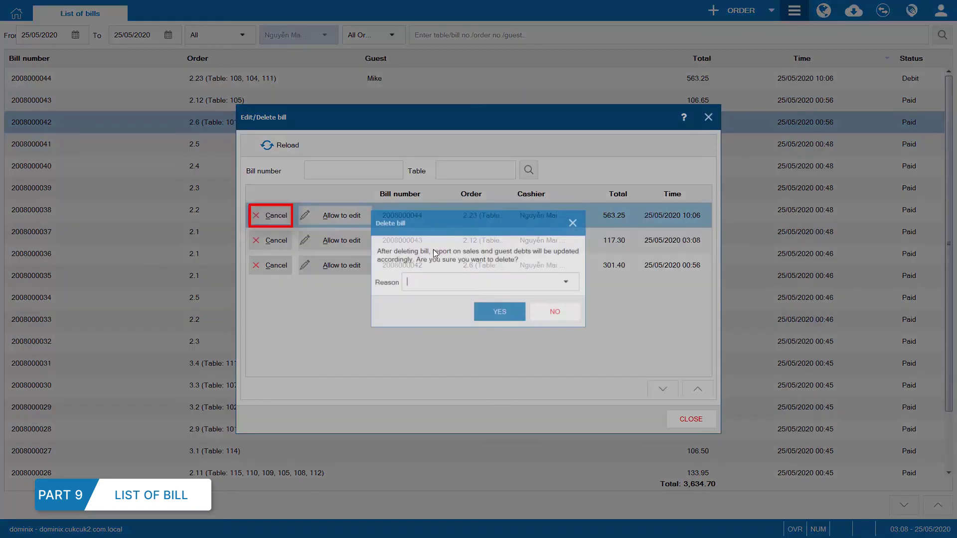
{"action": "left_click", "coordinate": [530, 281]}
{"action": "left_click", "coordinate": [512, 347]}
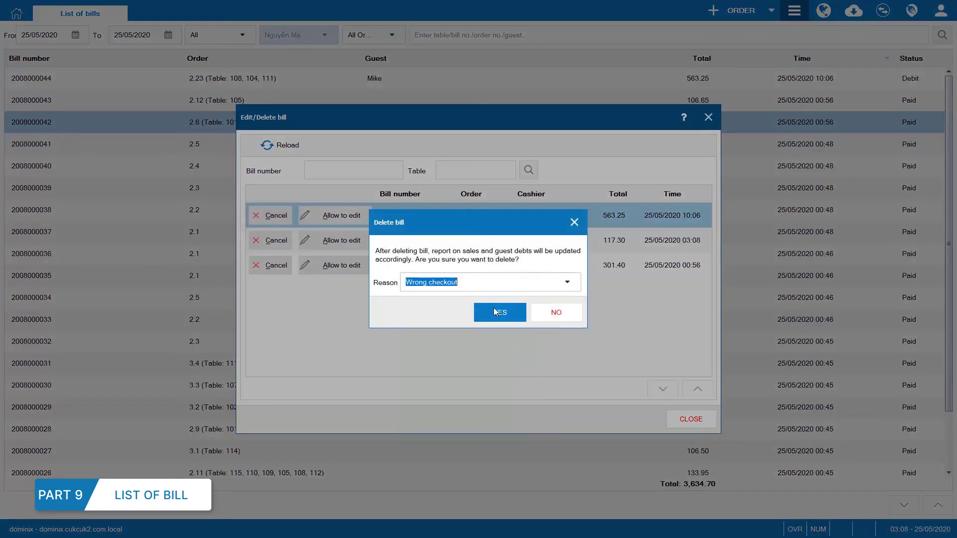
{"action": "left_click", "coordinate": [495, 312]}
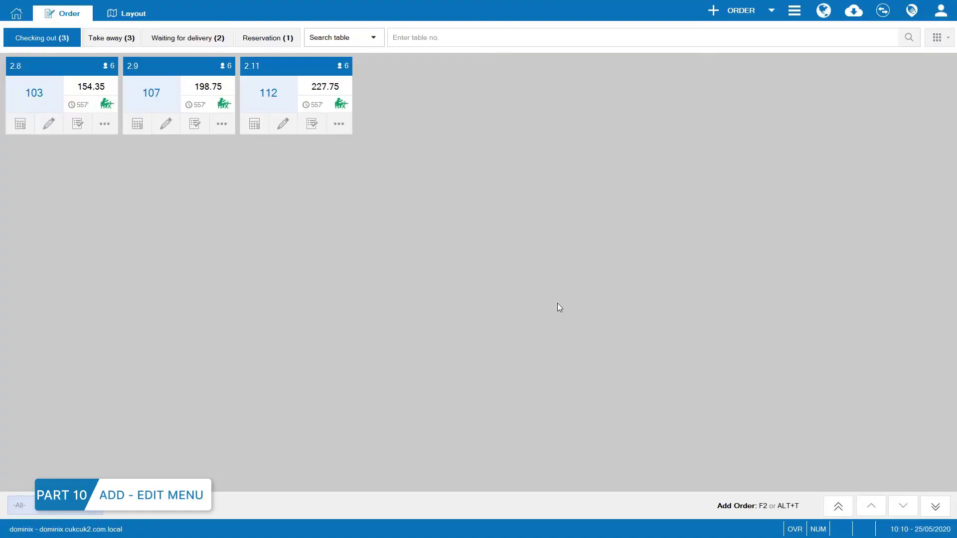
Add Salmon Salad at 15.00 per dish as a new menu item.
{"action": "left_click", "coordinate": [794, 11]}
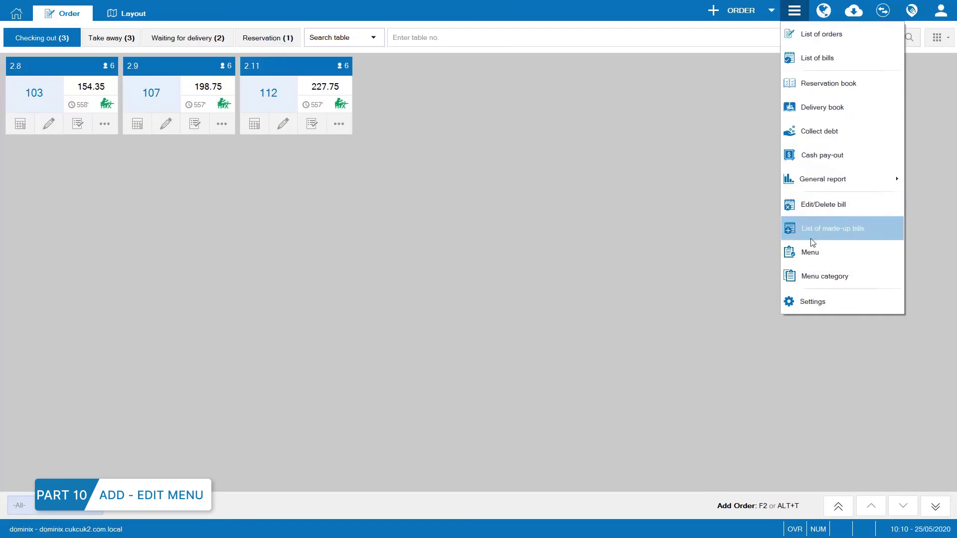
{"action": "left_click", "coordinate": [810, 251]}
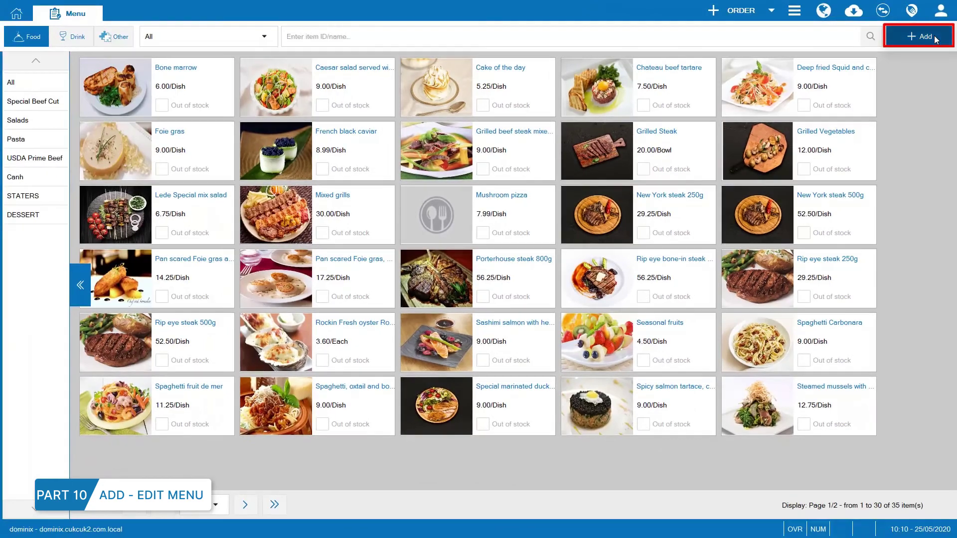
{"action": "left_click", "coordinate": [936, 39]}
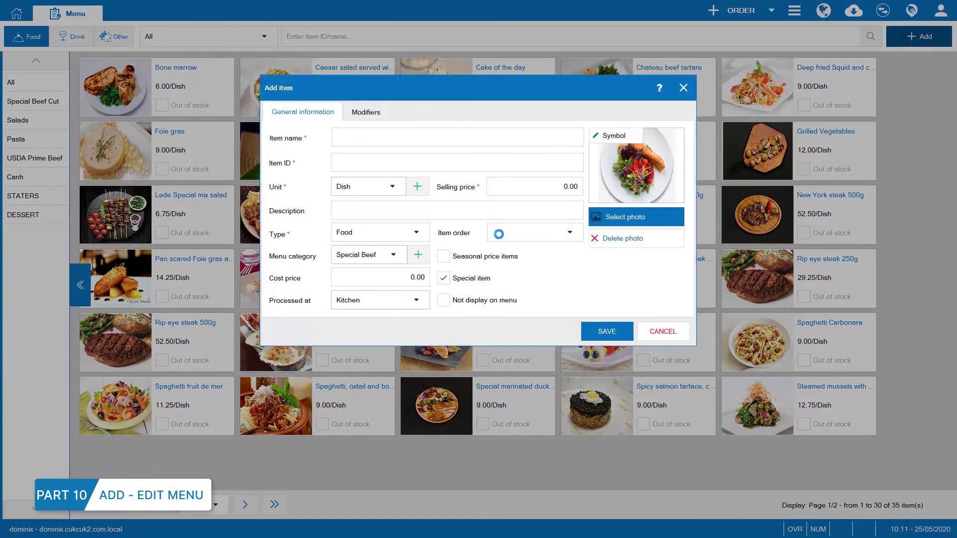
{"action": "left_click", "coordinate": [451, 139]}
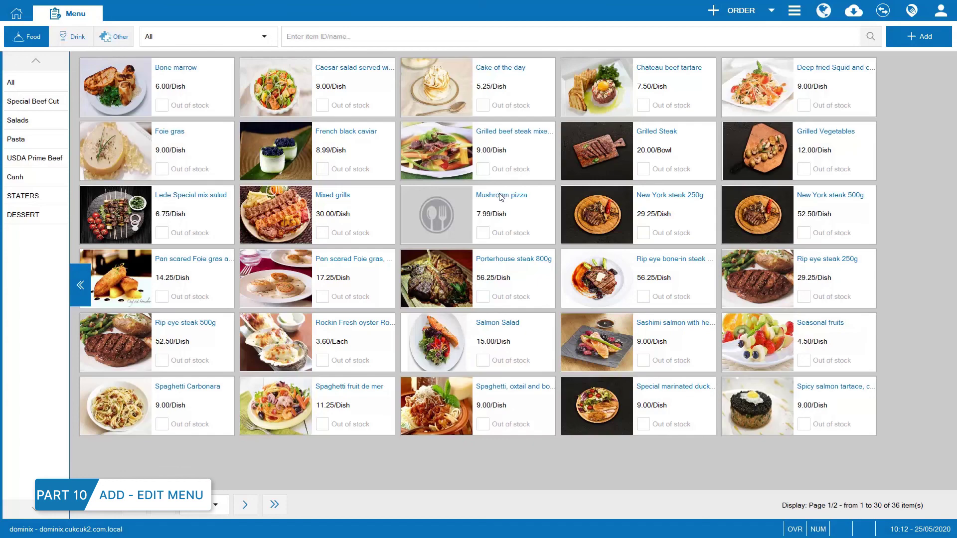
Give Mushroom pizza a cropped pizza photo and save it.
{"action": "left_click", "coordinate": [501, 197]}
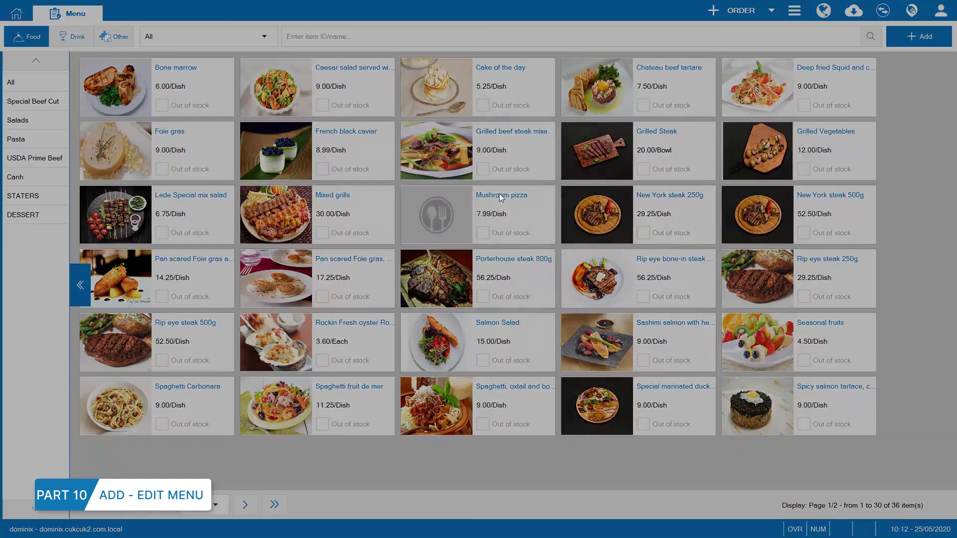
{"action": "left_click", "coordinate": [614, 219]}
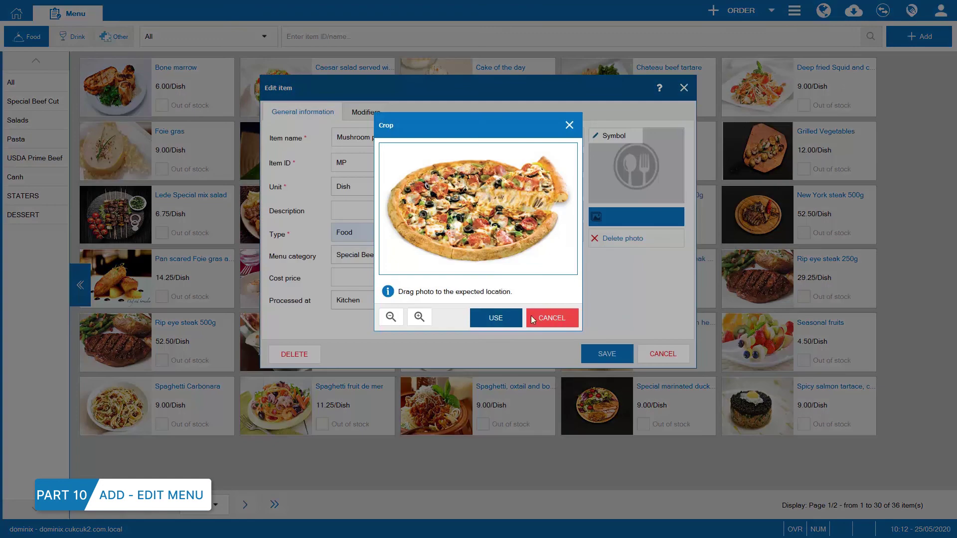
{"action": "left_click", "coordinate": [500, 313]}
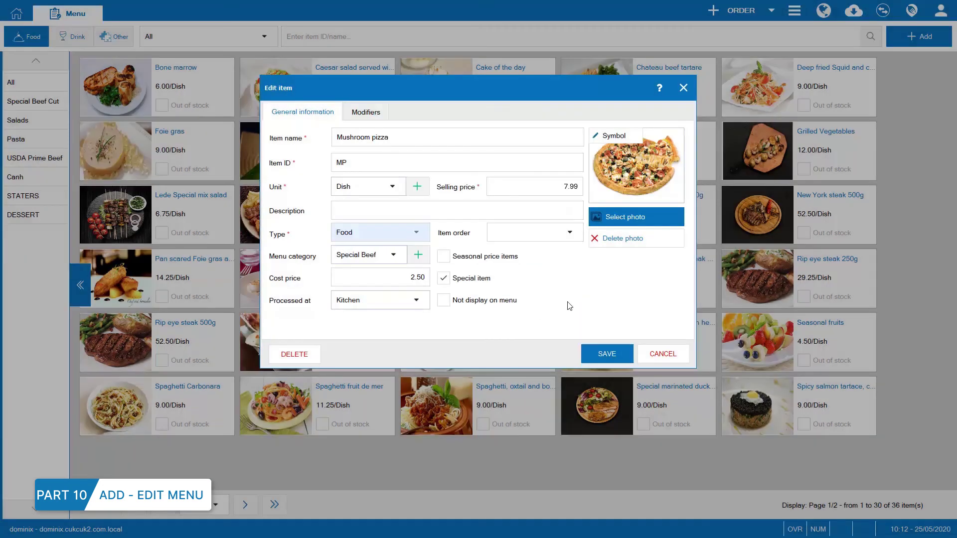
{"action": "left_click", "coordinate": [618, 360]}
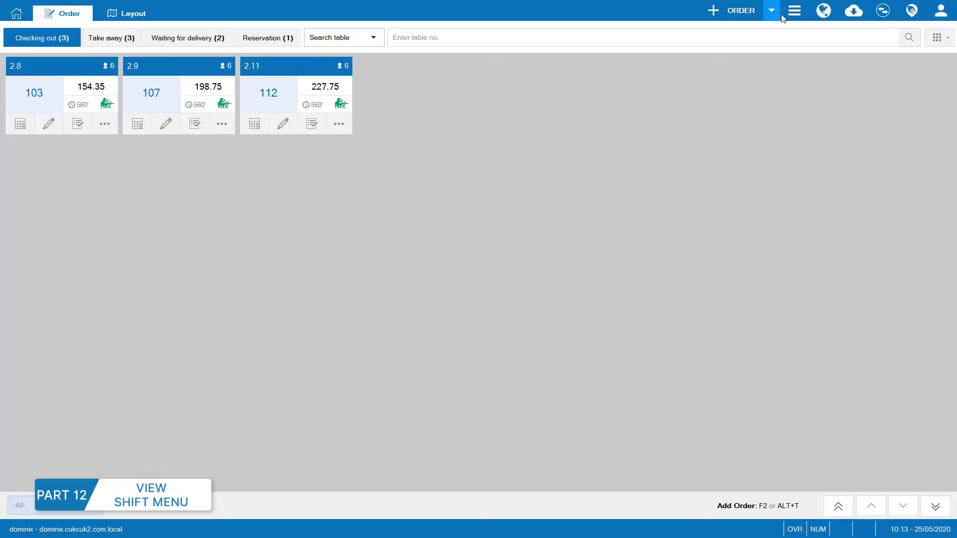
Open the Morning shift report (418.70 sales) and review its sales by item.
{"action": "left_click", "coordinate": [795, 9]}
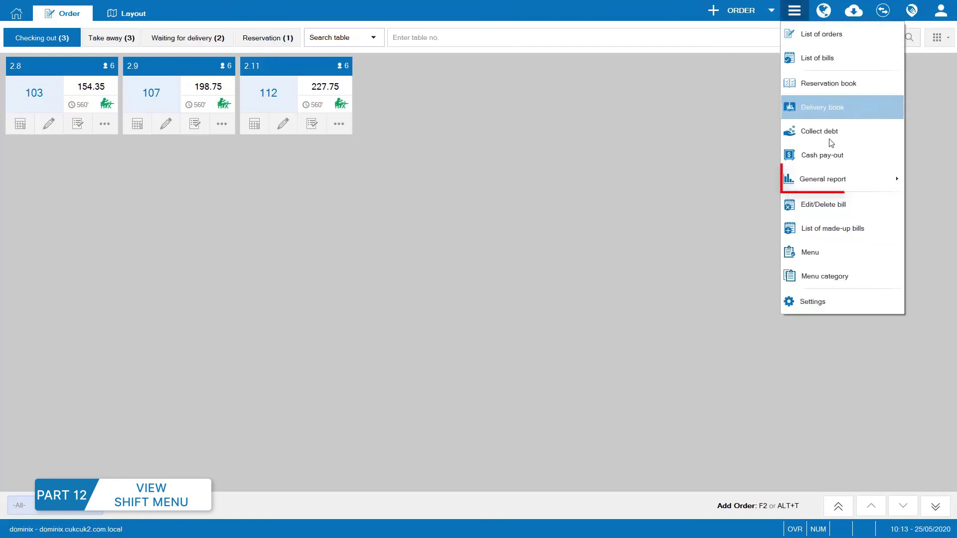
{"action": "mouse_move", "coordinate": [847, 179]}
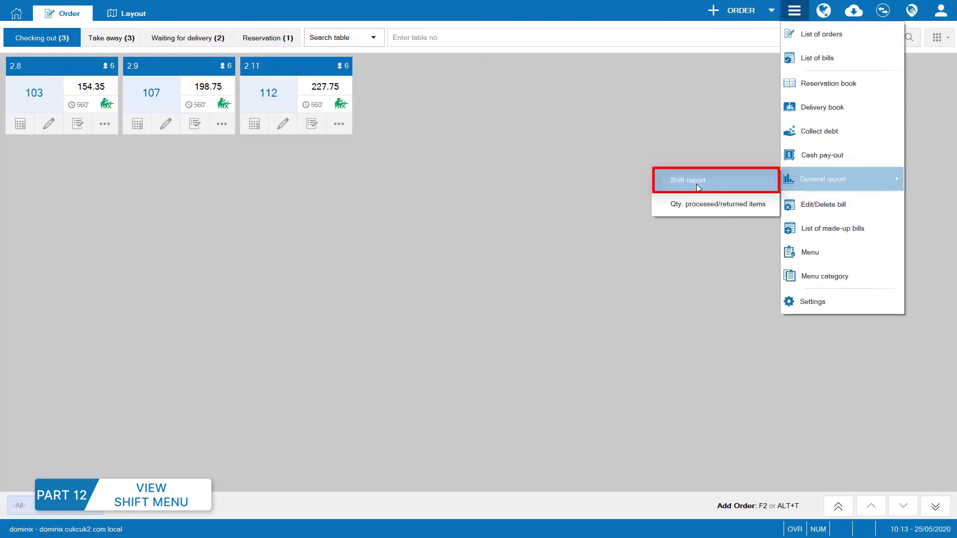
{"action": "left_click", "coordinate": [696, 186]}
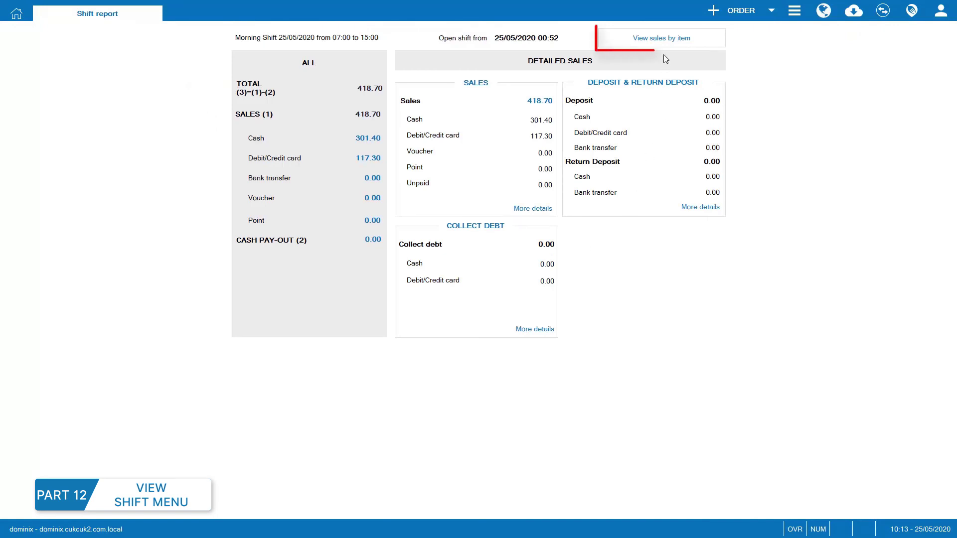
{"action": "left_click", "coordinate": [663, 38]}
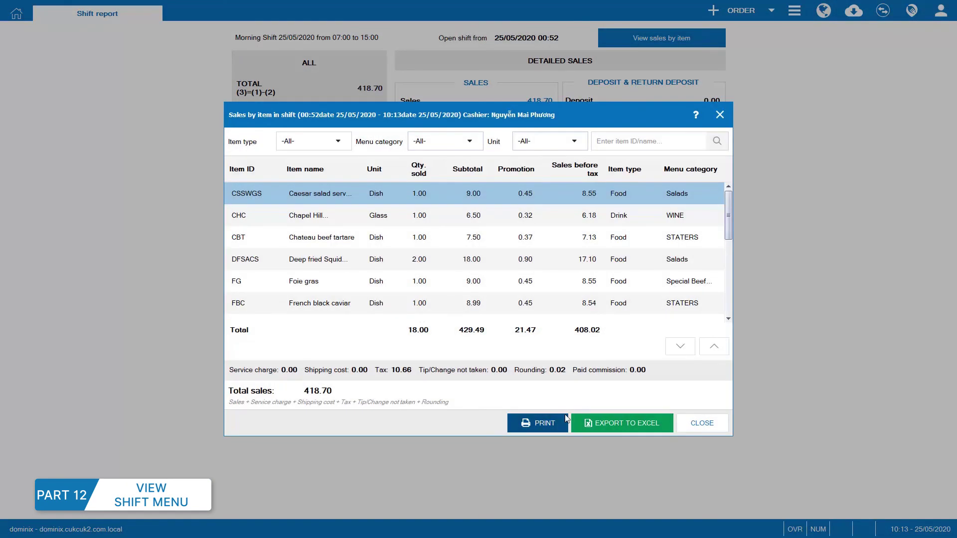
{"action": "left_click", "coordinate": [688, 422]}
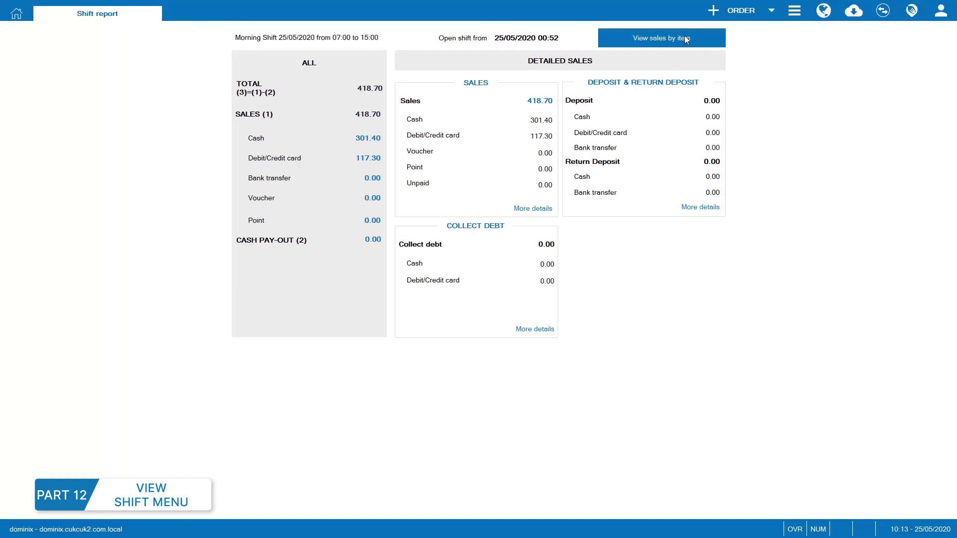
{"action": "left_click", "coordinate": [792, 11]}
{"action": "mouse_move", "coordinate": [796, 187]}
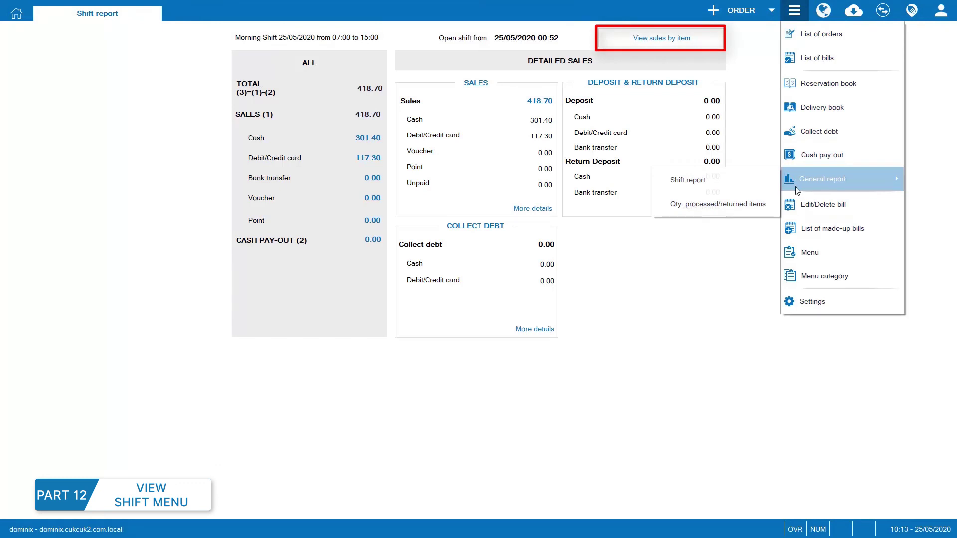
Show yesterday's processed/returned items and break French black caviar down by order.
{"action": "left_click", "coordinate": [717, 204]}
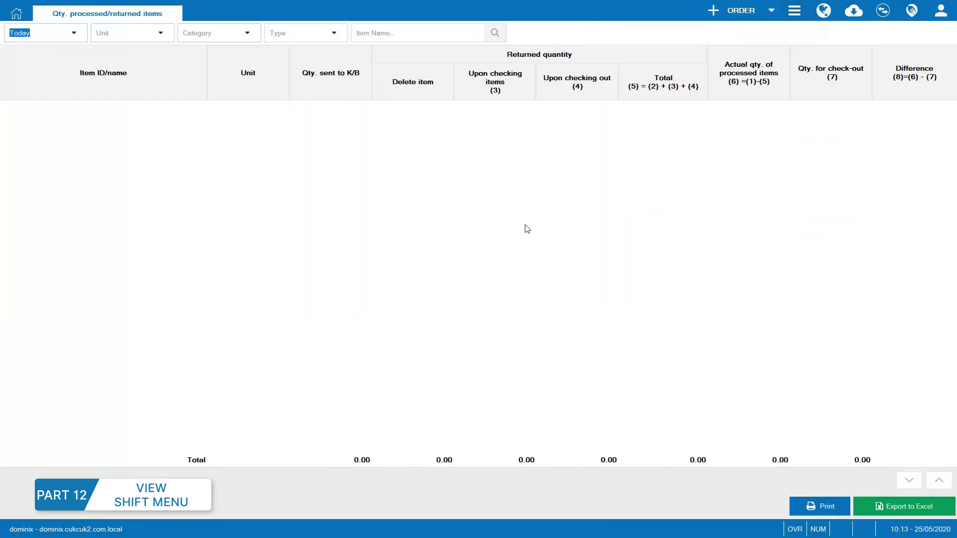
{"action": "left_click", "coordinate": [62, 32]}
{"action": "left_click", "coordinate": [79, 80]}
{"action": "scroll", "coordinate": [117, 234], "scroll_direction": "down", "scroll_amount": 3}
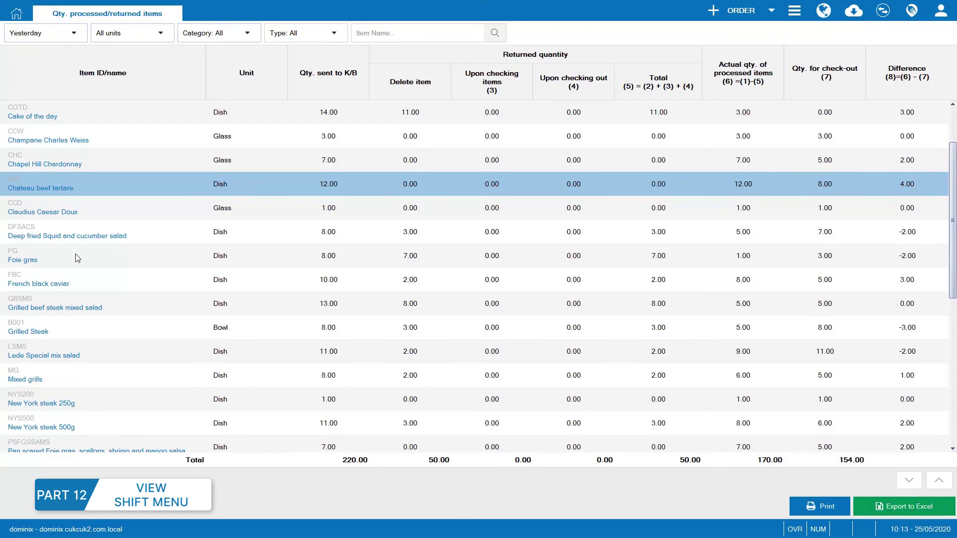
{"action": "left_click", "coordinate": [60, 288]}
{"action": "double_click", "coordinate": [64, 279]}
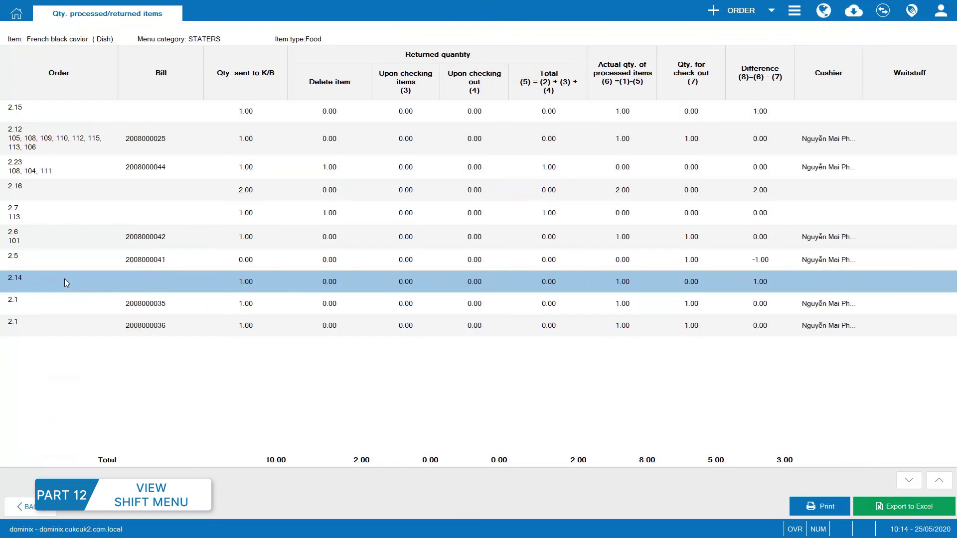